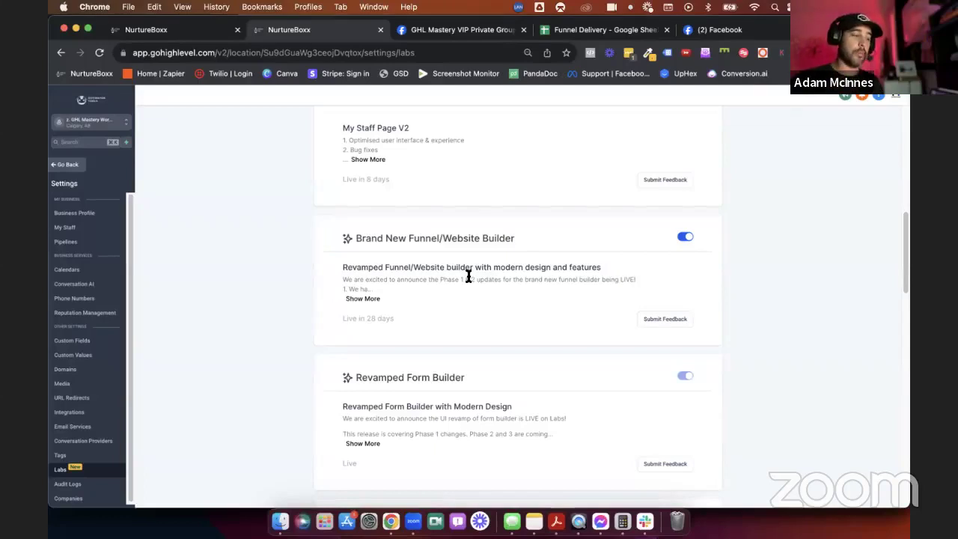
Leave the Labs settings and open the Funnels list in the Funnel Repository account.
{"action": "scroll", "coordinate": [468, 277], "scroll_direction": "up", "scroll_amount": 1}
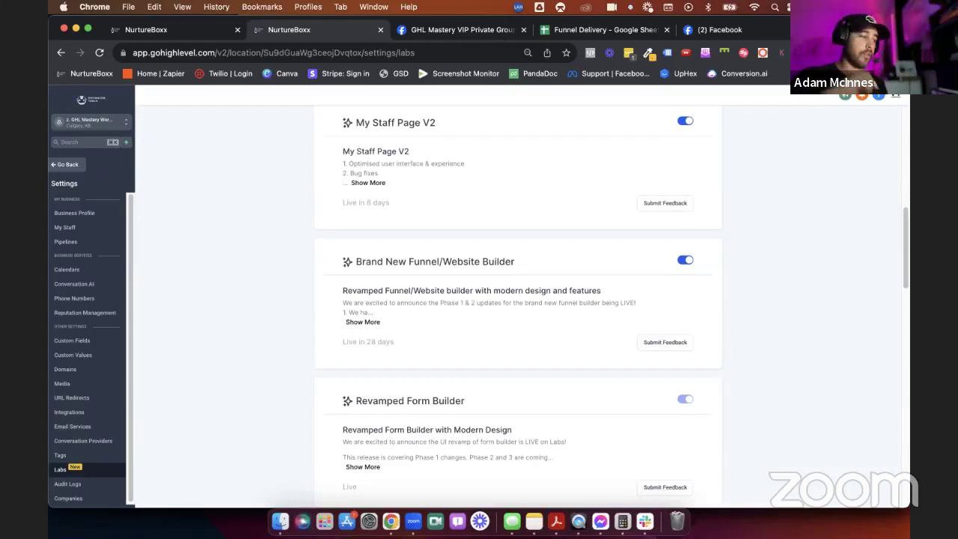
{"action": "left_click", "coordinate": [72, 166]}
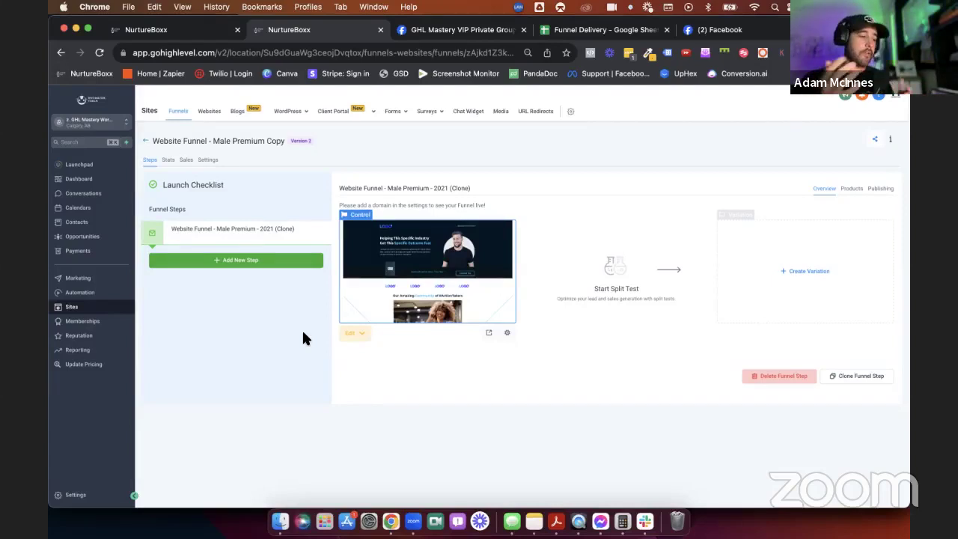
{"action": "left_click", "coordinate": [194, 26]}
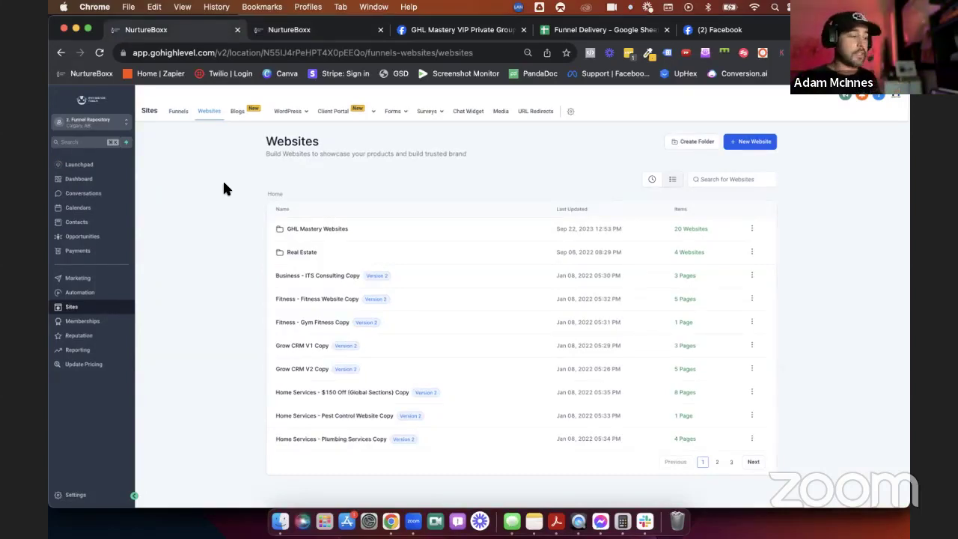
{"action": "left_click", "coordinate": [178, 112]}
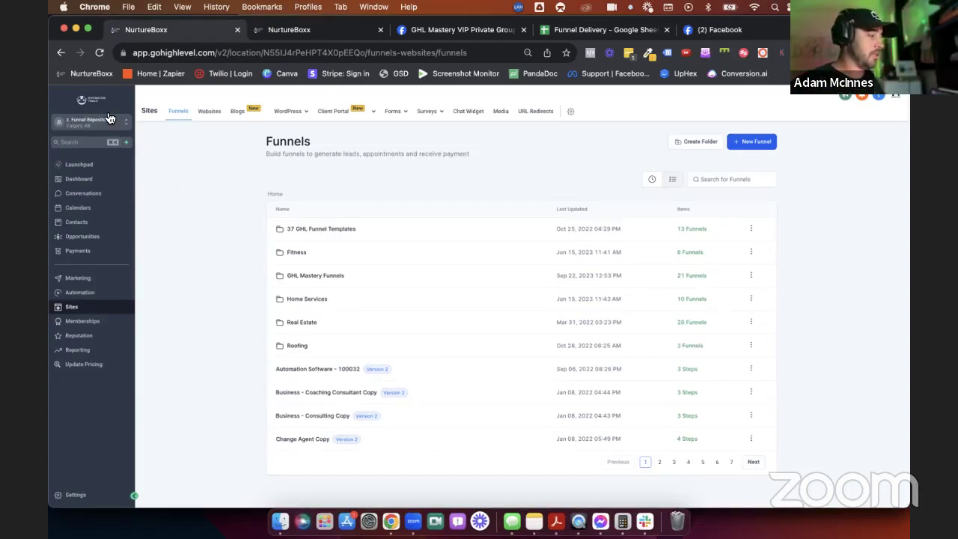
Open store.joinghlmastery.com in a separate page and open the Inflow SaaS Funnel template's purchase page.
{"action": "key", "text": "super+t"}
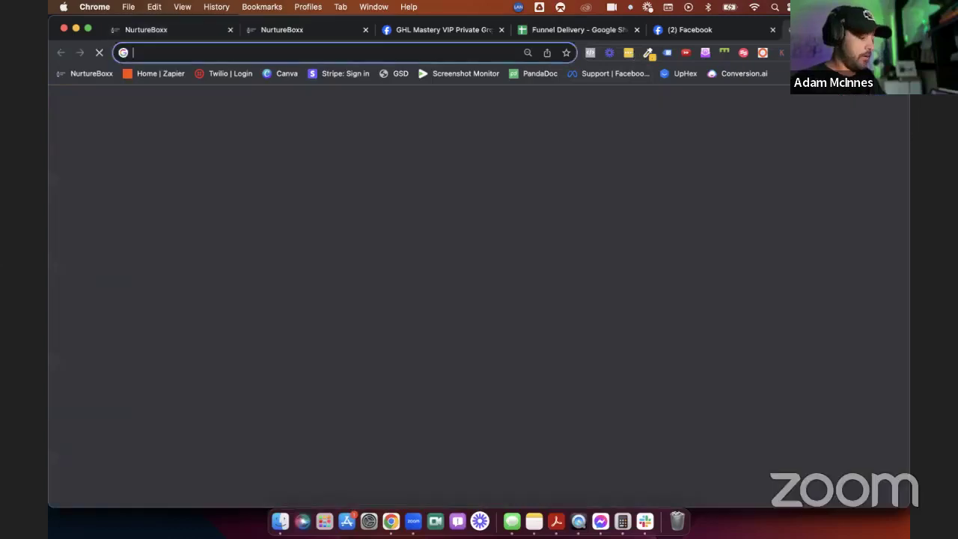
{"action": "type", "text": "store.joinghlmastery.com"}
{"action": "key", "text": "Return"}
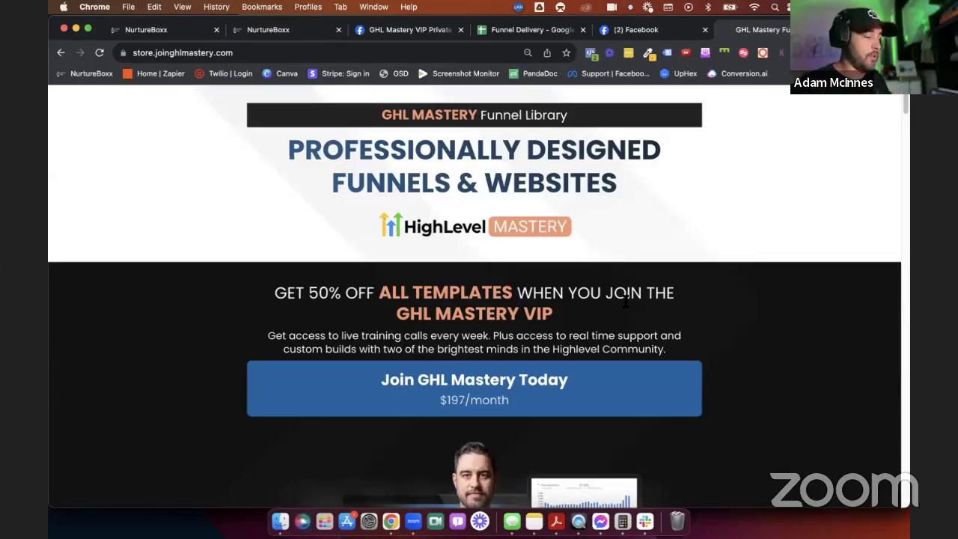
{"action": "scroll", "coordinate": [625, 300], "scroll_direction": "down", "scroll_amount": 10}
{"action": "left_click", "coordinate": [529, 349]}
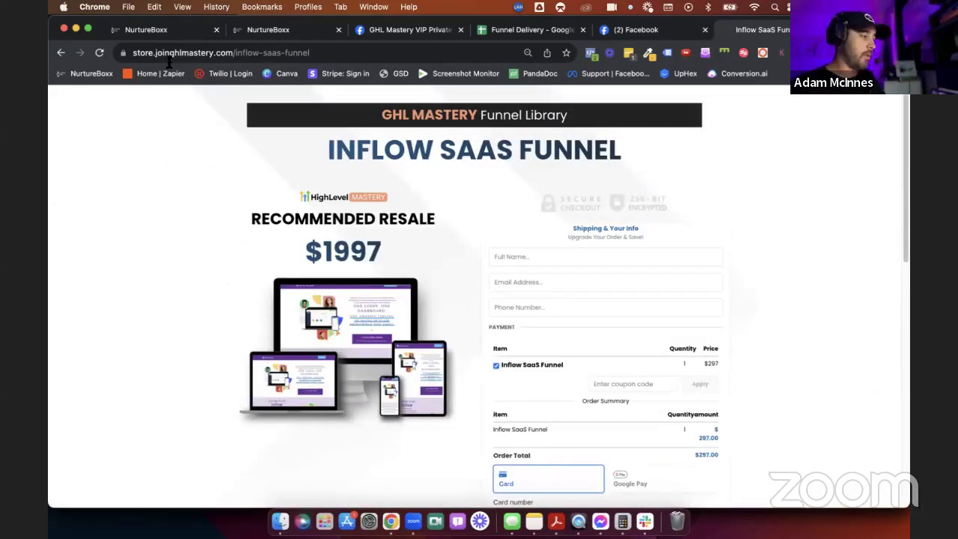
Check the Funnel Repository's funnel list, and review the Inflow SaaS Funnel's recommended resale price and checkout form.
{"action": "left_click", "coordinate": [170, 22]}
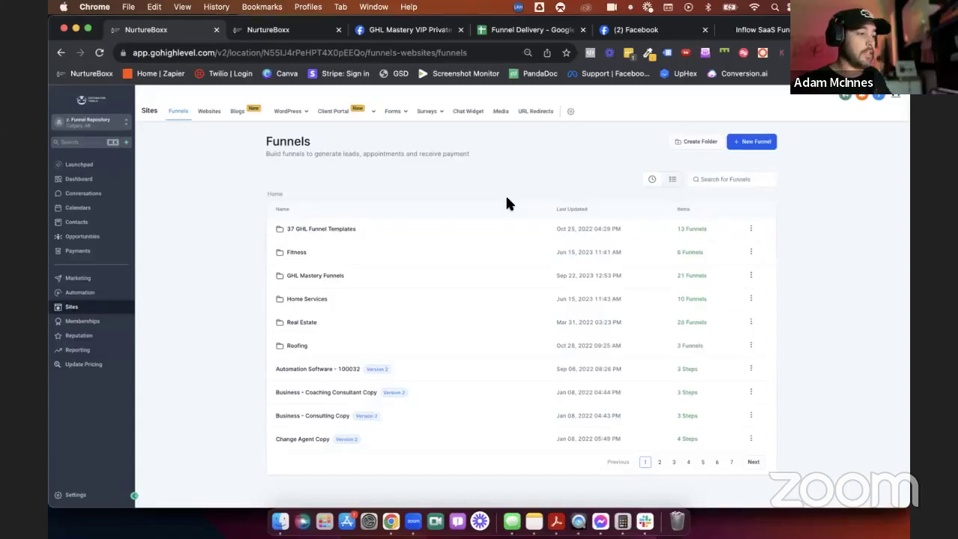
{"action": "left_click", "coordinate": [754, 30]}
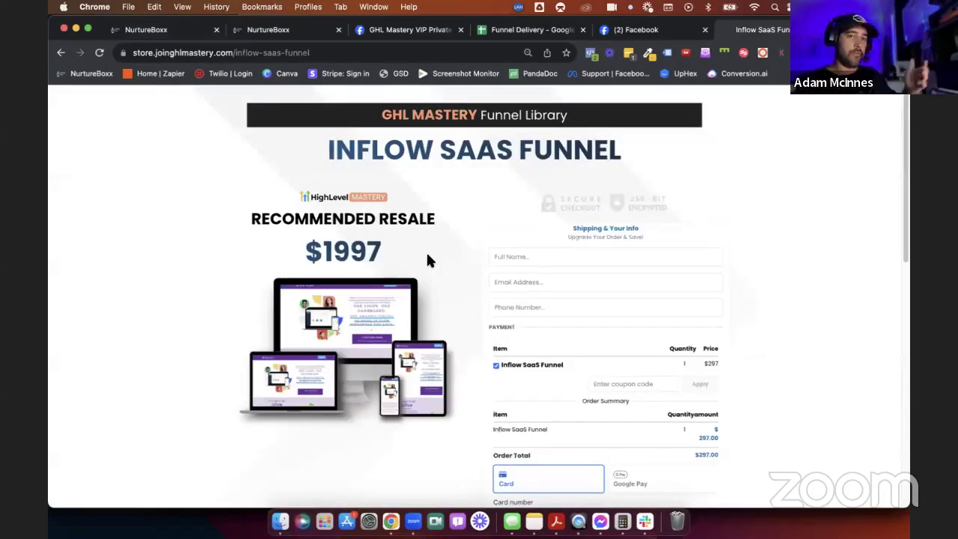
{"action": "scroll", "coordinate": [428, 258], "scroll_direction": "down", "scroll_amount": 1}
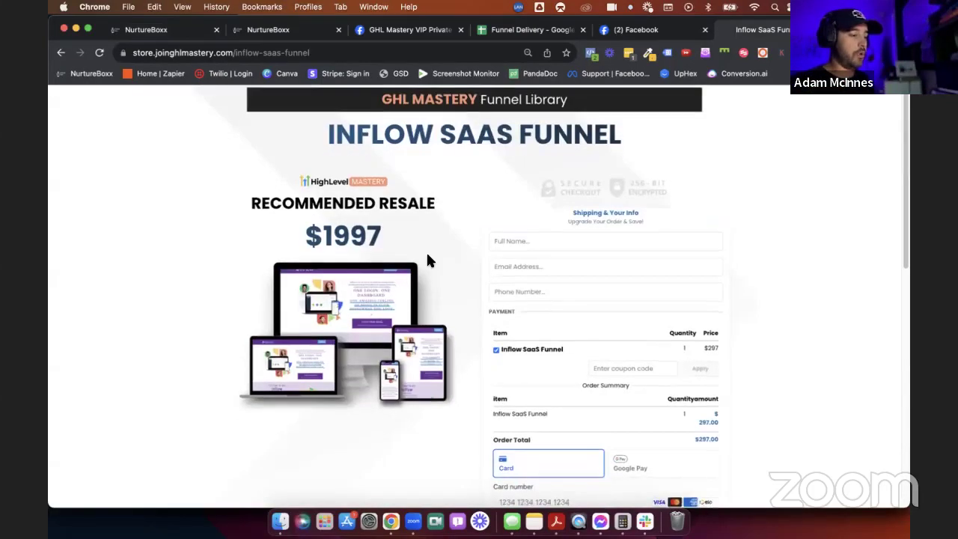
{"action": "scroll", "coordinate": [427, 258], "scroll_direction": "down", "scroll_amount": 3}
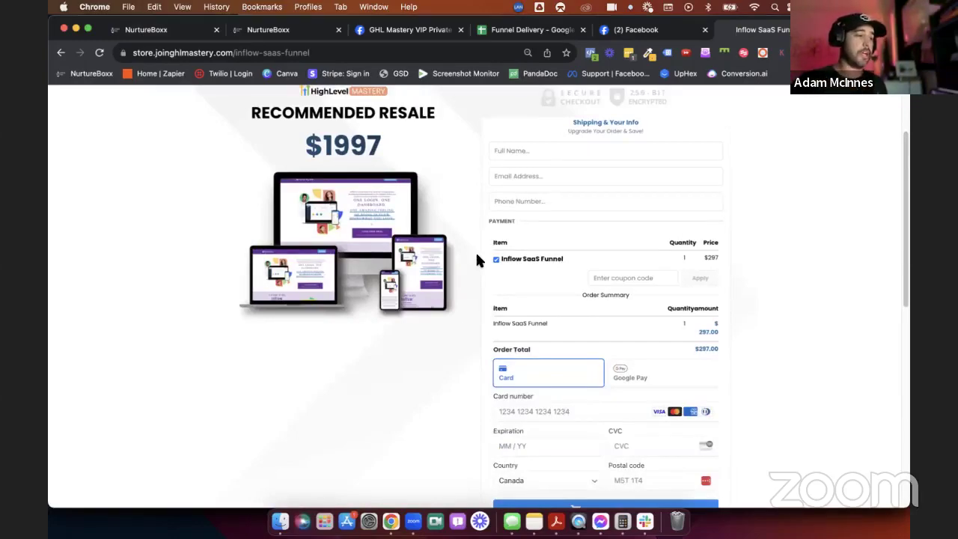
Return to the GHL Mastery Funnel Library's main page and browse its funnel and website templates.
{"action": "left_click", "coordinate": [61, 52]}
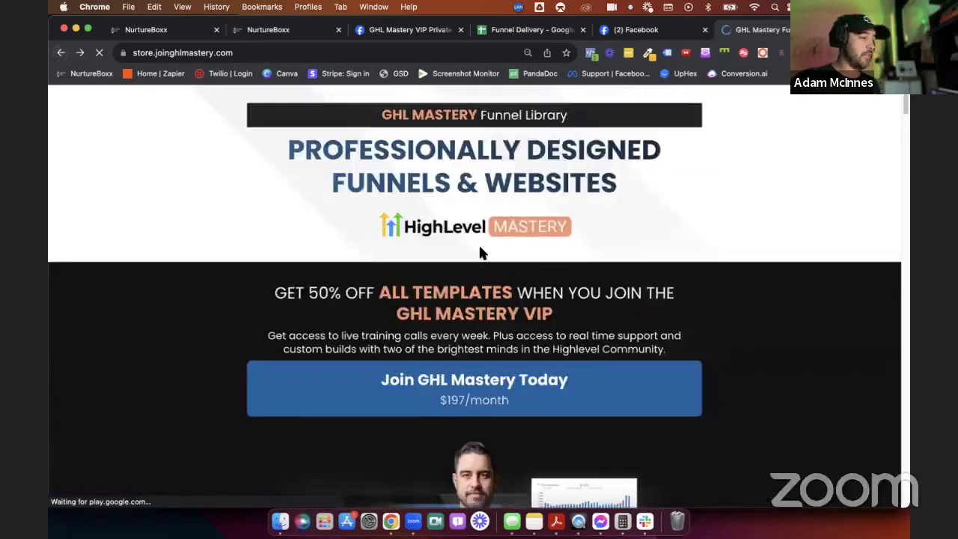
{"action": "scroll", "coordinate": [479, 251], "scroll_direction": "down", "scroll_amount": 12}
{"action": "scroll", "coordinate": [479, 252], "scroll_direction": "down", "scroll_amount": 20}
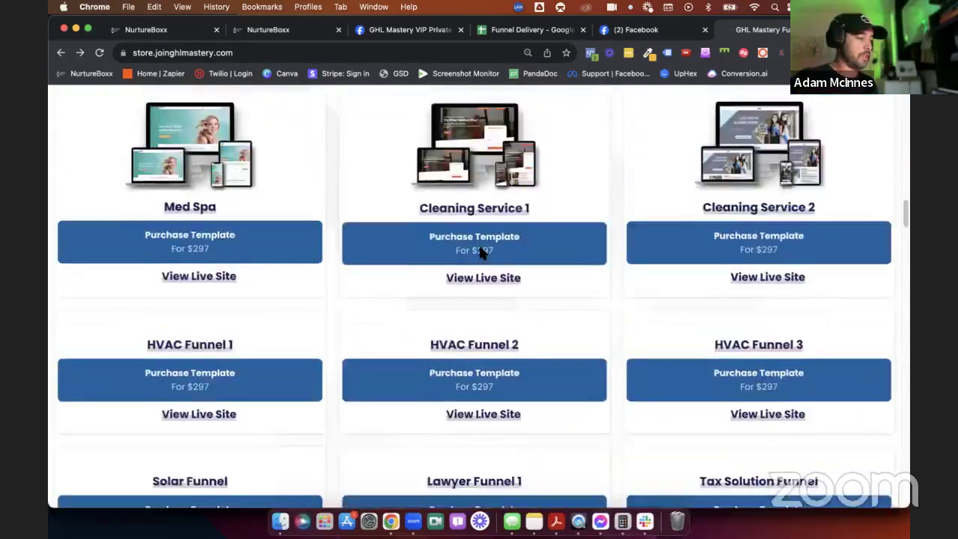
{"action": "scroll", "coordinate": [480, 252], "scroll_direction": "down", "scroll_amount": 15}
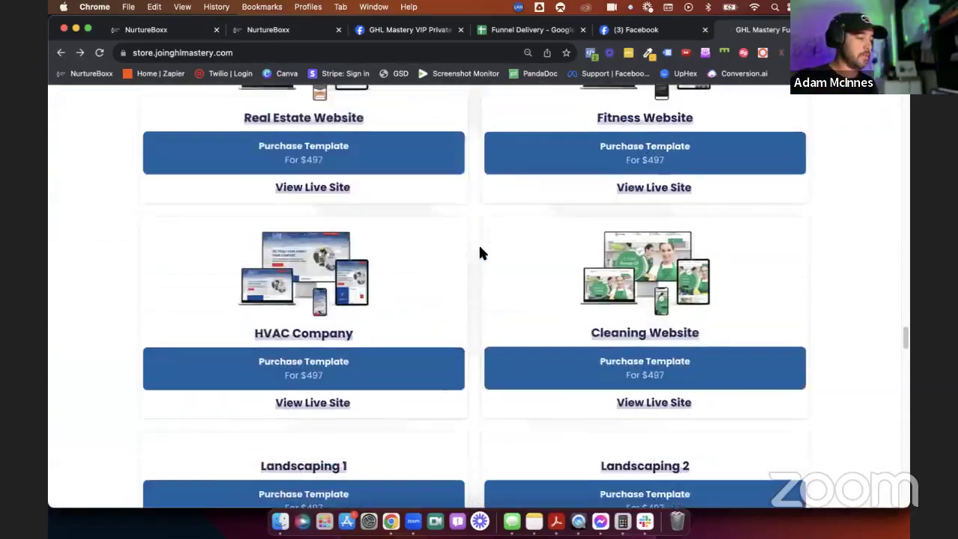
{"action": "scroll", "coordinate": [479, 252], "scroll_direction": "up", "scroll_amount": 15}
{"action": "scroll", "coordinate": [480, 252], "scroll_direction": "up", "scroll_amount": 15}
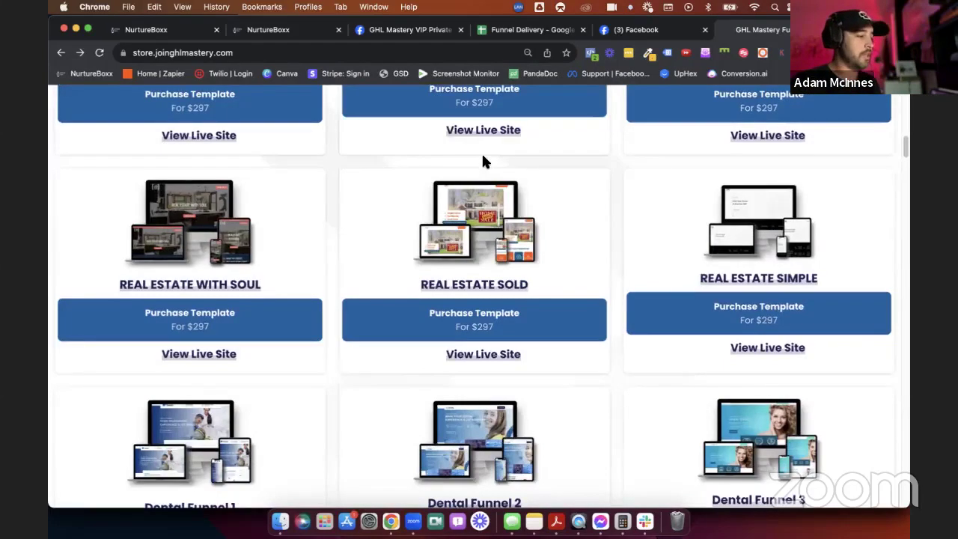
In the GHL Mastery workshop account, return to the Funnels list and start a new funnel from templates to open the Template Library.
{"action": "left_click", "coordinate": [290, 30]}
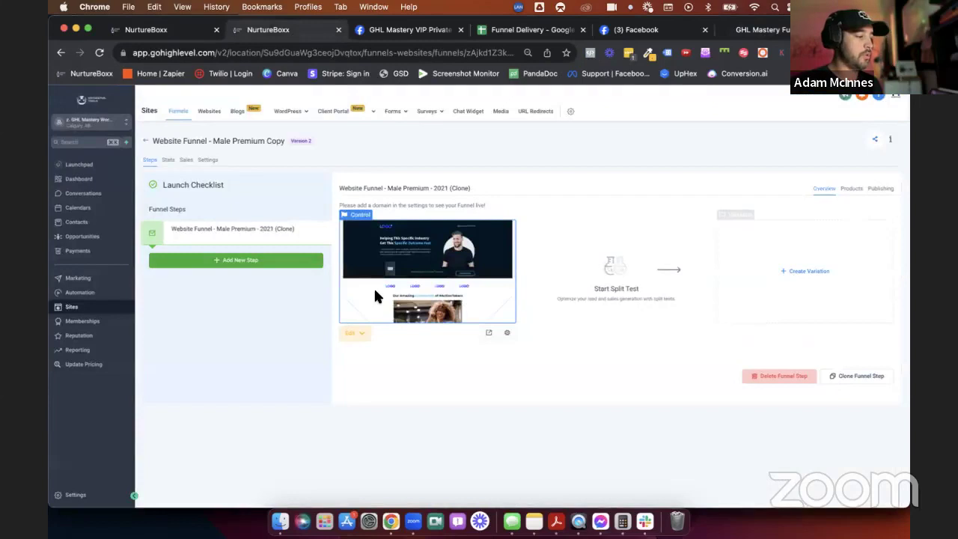
{"action": "left_click", "coordinate": [146, 140]}
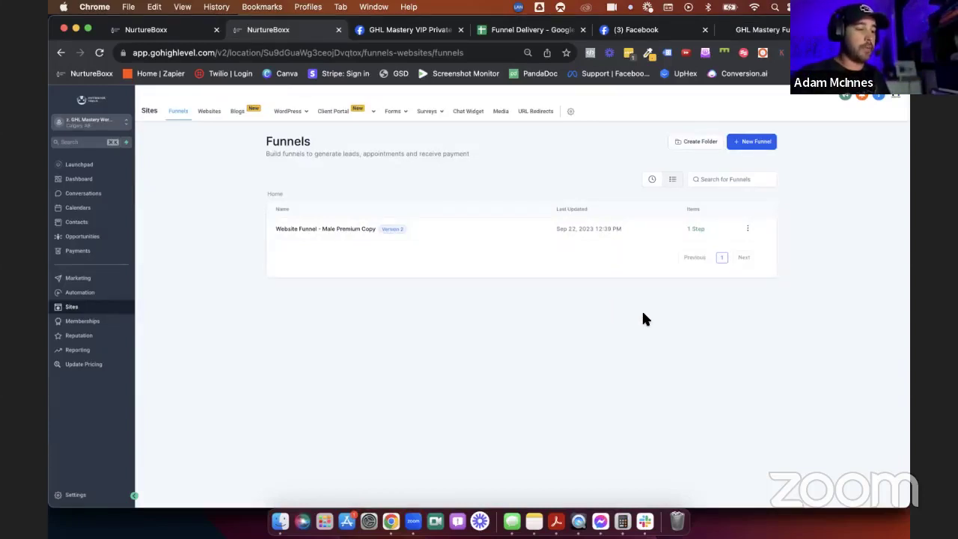
{"action": "left_click", "coordinate": [751, 143]}
{"action": "left_click", "coordinate": [573, 259]}
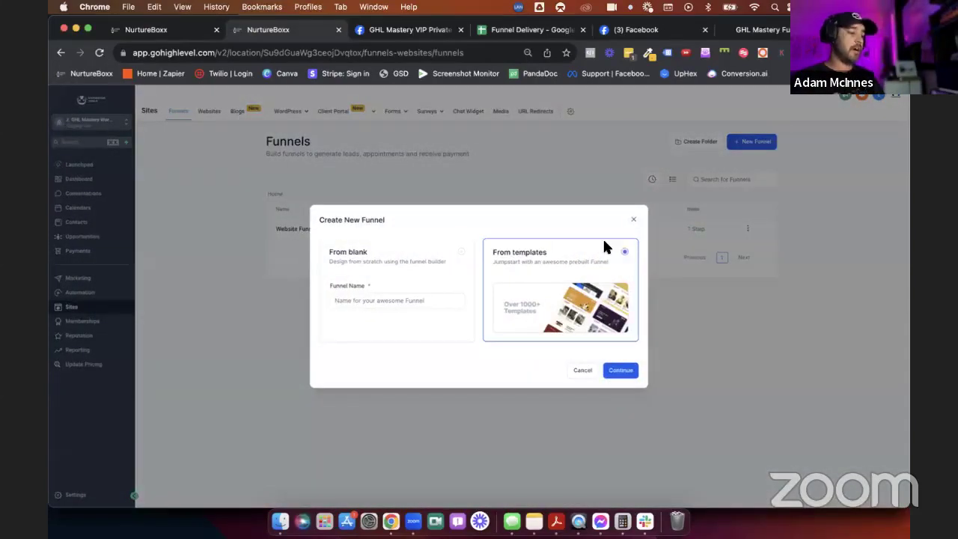
{"action": "left_click", "coordinate": [386, 272]}
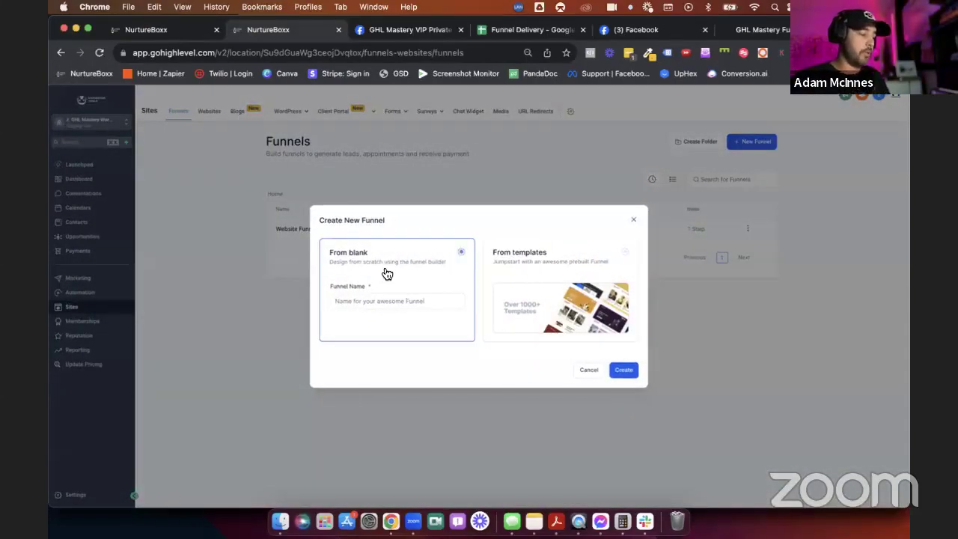
{"action": "left_click", "coordinate": [558, 259]}
{"action": "left_click", "coordinate": [618, 370]}
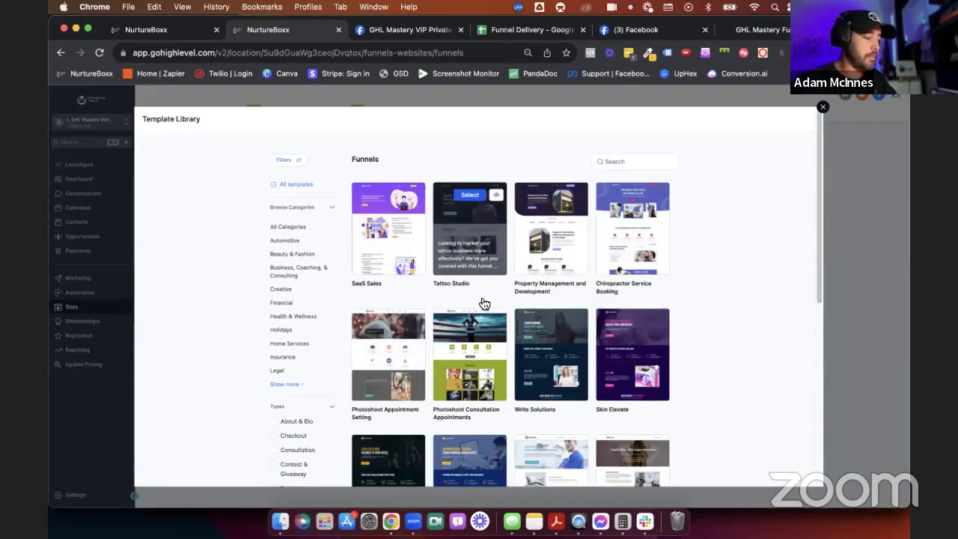
Browse the funnel templates in the Template Library, loading more of them.
{"action": "scroll", "coordinate": [481, 303], "scroll_direction": "down", "scroll_amount": 1}
{"action": "scroll", "coordinate": [483, 303], "scroll_direction": "down", "scroll_amount": 5}
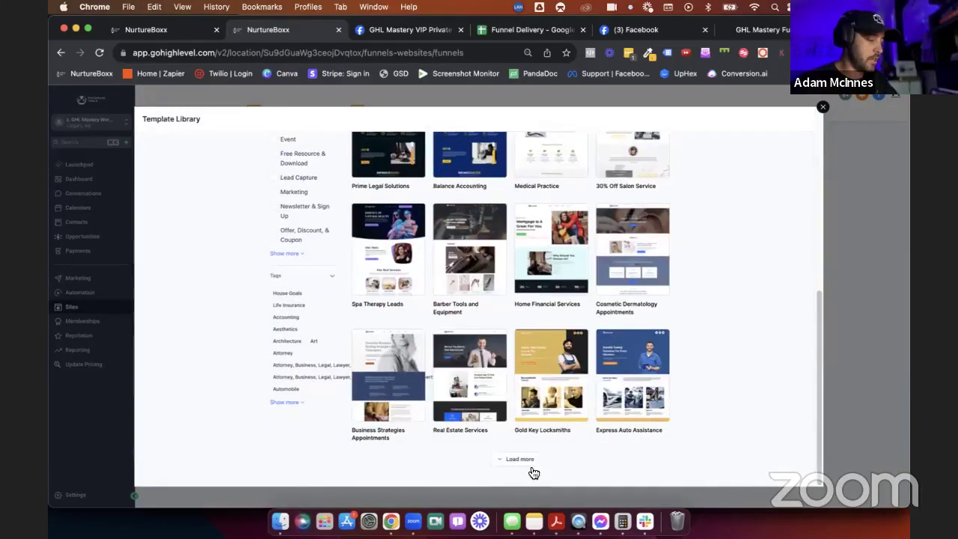
{"action": "left_click", "coordinate": [520, 460]}
{"action": "scroll", "coordinate": [530, 459], "scroll_direction": "down", "scroll_amount": 3}
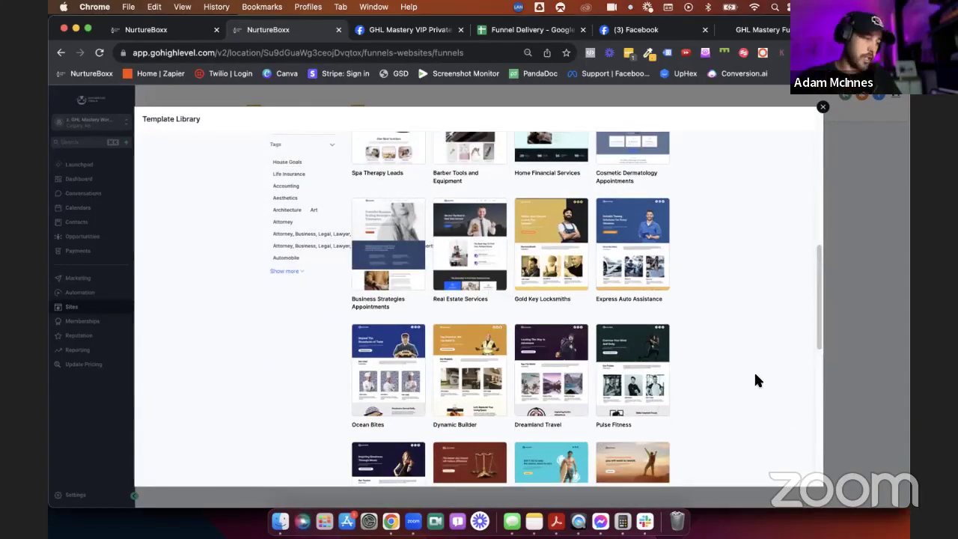
{"action": "scroll", "coordinate": [651, 378], "scroll_direction": "up", "scroll_amount": 3}
{"action": "scroll", "coordinate": [619, 366], "scroll_direction": "up", "scroll_amount": 10}
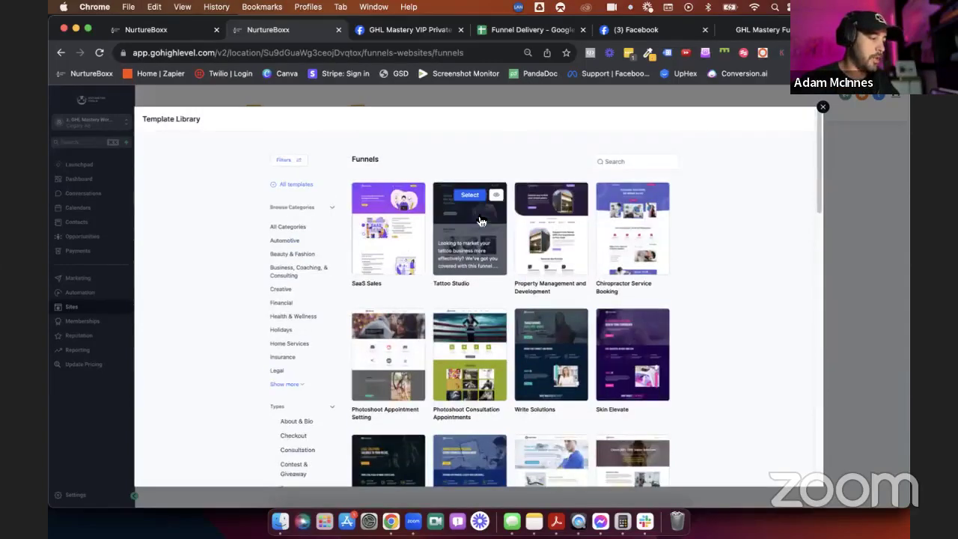
Preview the Tattoo Studio template, including its Book An Appointment page, and close the Template Library.
{"action": "left_click", "coordinate": [496, 198]}
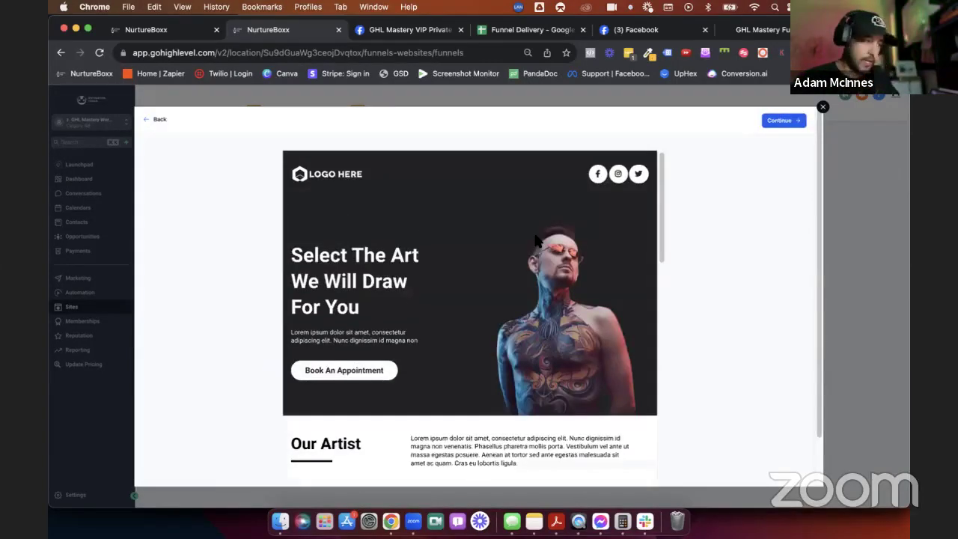
{"action": "scroll", "coordinate": [536, 240], "scroll_direction": "down", "scroll_amount": 1}
{"action": "scroll", "coordinate": [535, 240], "scroll_direction": "down", "scroll_amount": 5}
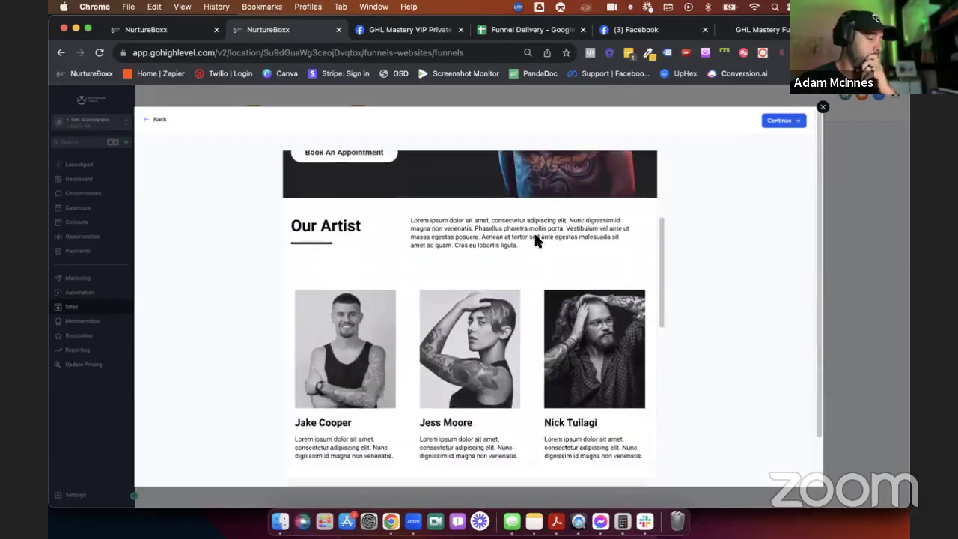
{"action": "scroll", "coordinate": [536, 240], "scroll_direction": "down", "scroll_amount": 3}
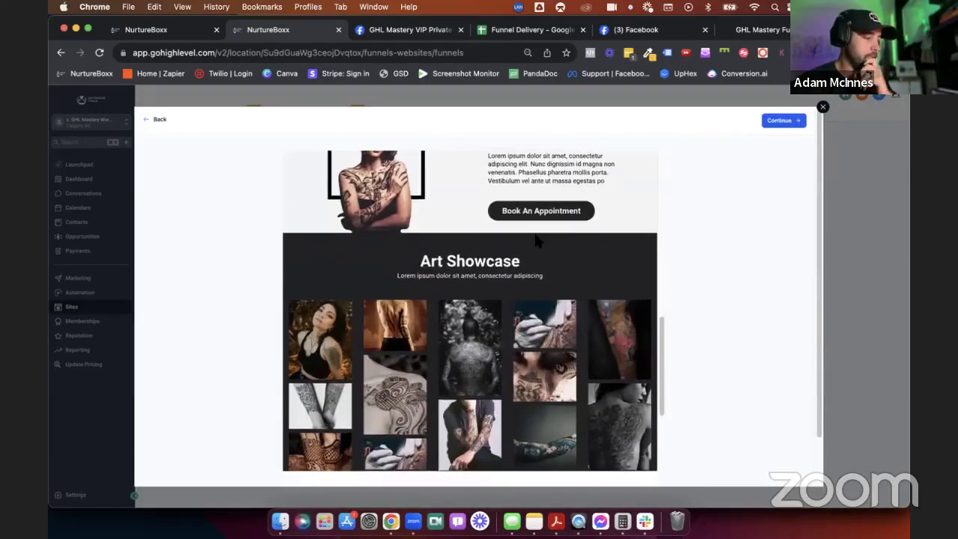
{"action": "left_click", "coordinate": [541, 209]}
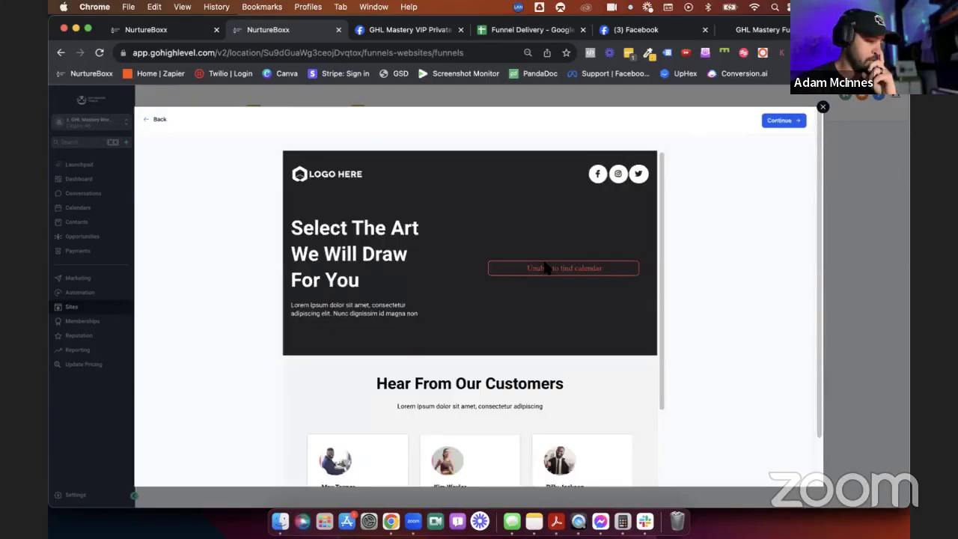
{"action": "scroll", "coordinate": [450, 265], "scroll_direction": "down", "scroll_amount": 3}
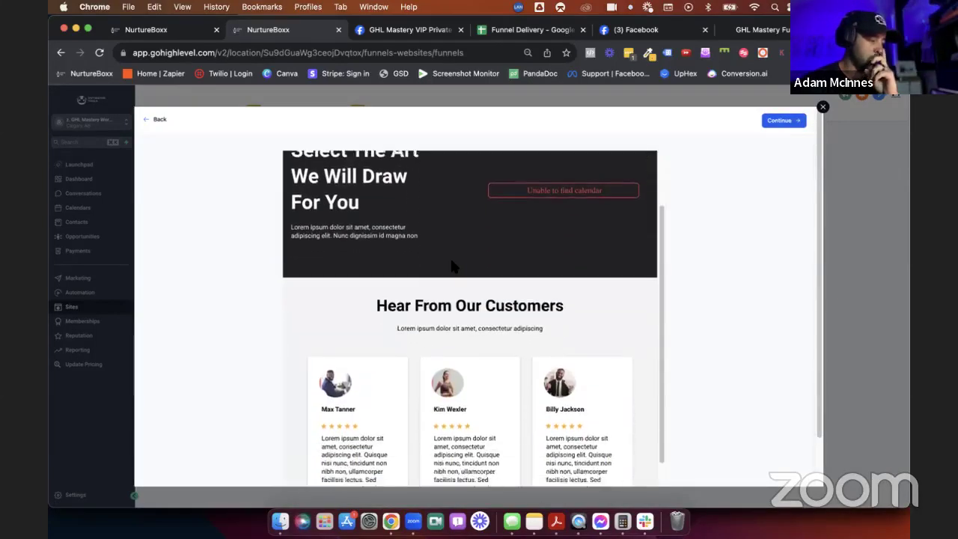
{"action": "scroll", "coordinate": [450, 265], "scroll_direction": "up", "scroll_amount": 3}
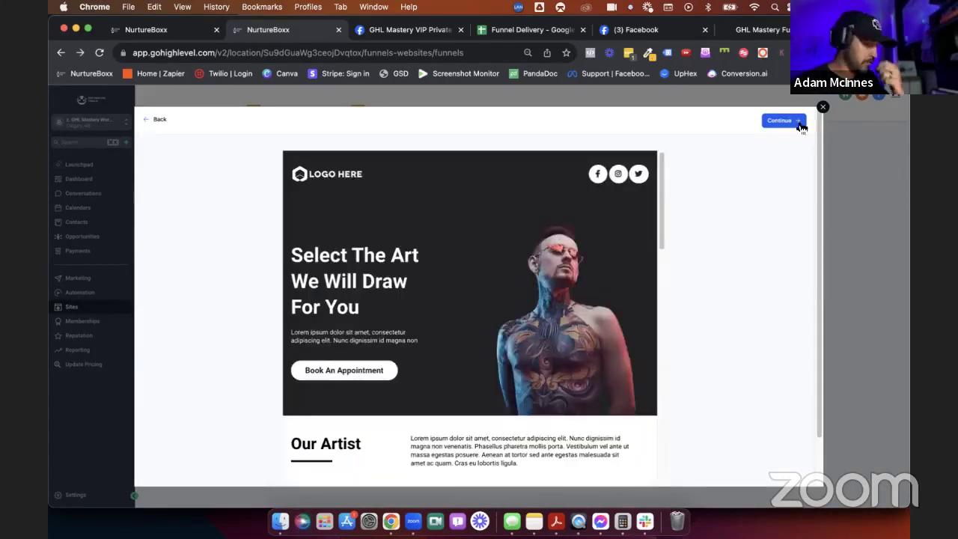
{"action": "left_click", "coordinate": [823, 107]}
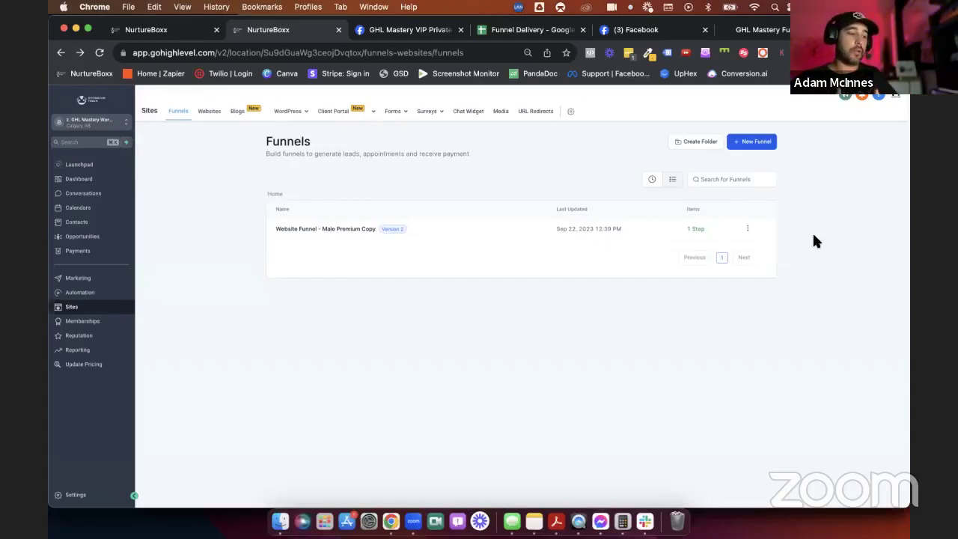
Open Website Funnel - Male Premium Copy, and browse both pages of the 37 GHL Funnel Templates folder in the Funnel Repository account.
{"action": "left_click", "coordinate": [354, 232]}
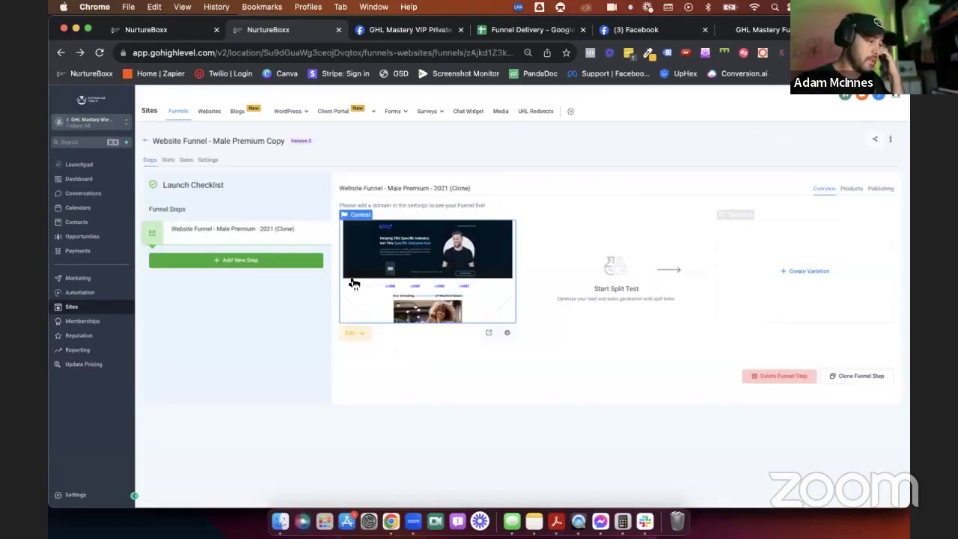
{"action": "left_click", "coordinate": [187, 30]}
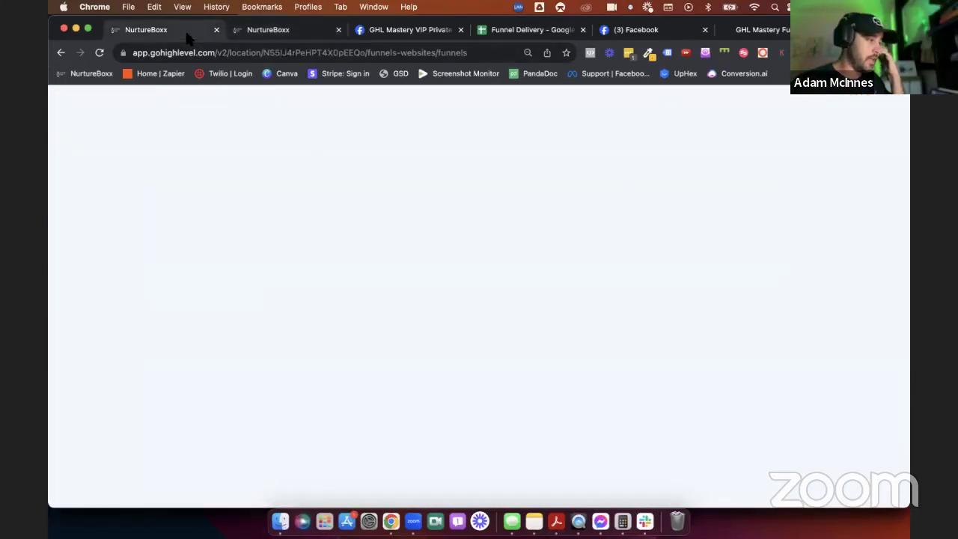
{"action": "left_click", "coordinate": [310, 231]}
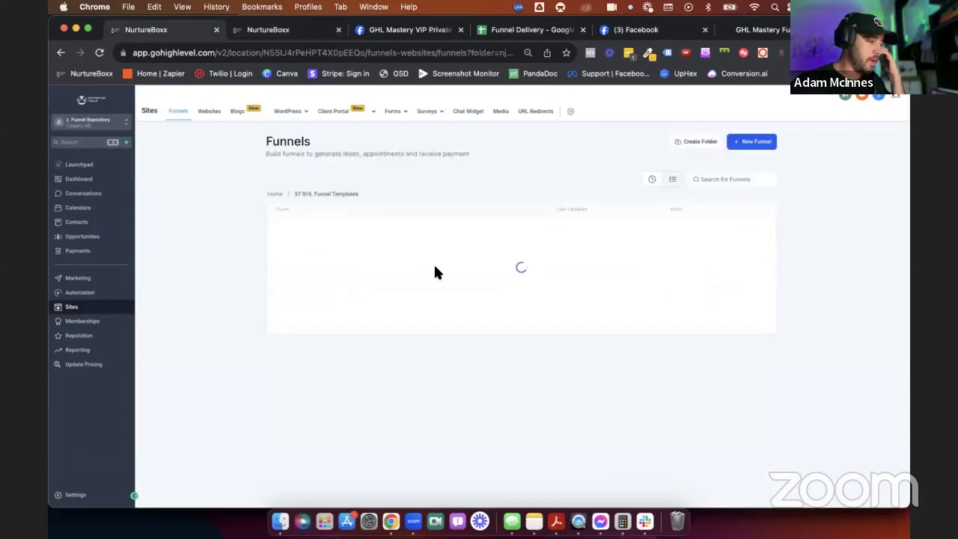
{"action": "left_click", "coordinate": [752, 462]}
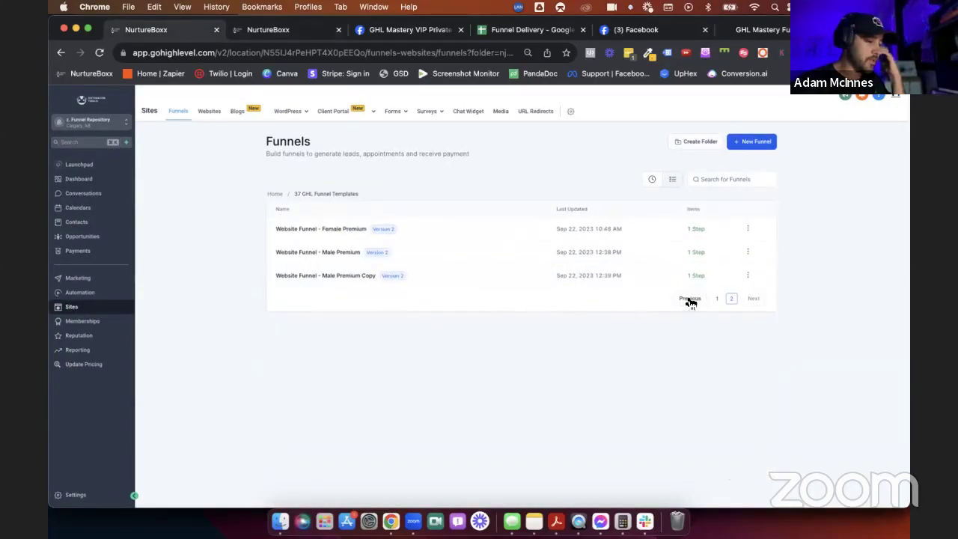
{"action": "left_click", "coordinate": [689, 300]}
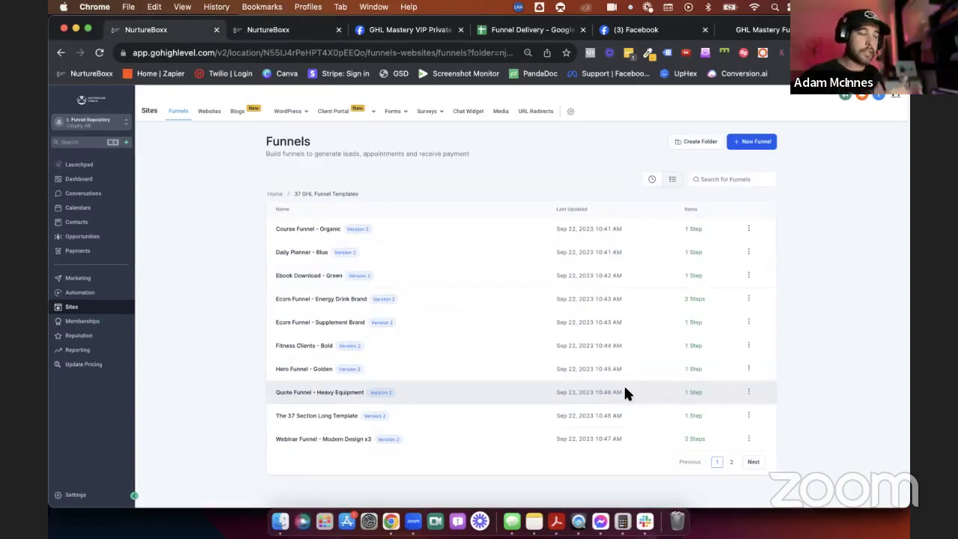
In the workshop account, open the Website Funnel - Male Premium page for editing and inspect its hero headline and paragraph settings.
{"action": "left_click", "coordinate": [288, 30]}
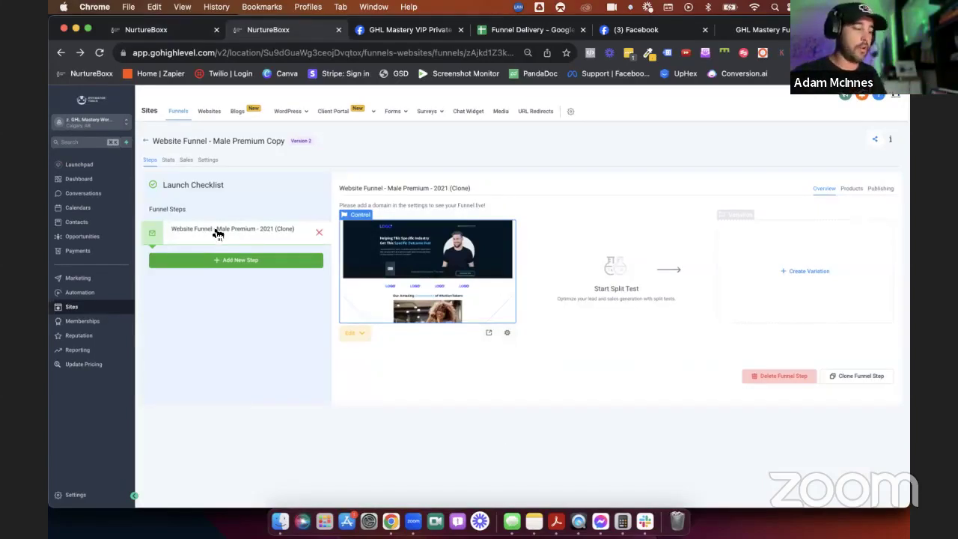
{"action": "left_click", "coordinate": [425, 256]}
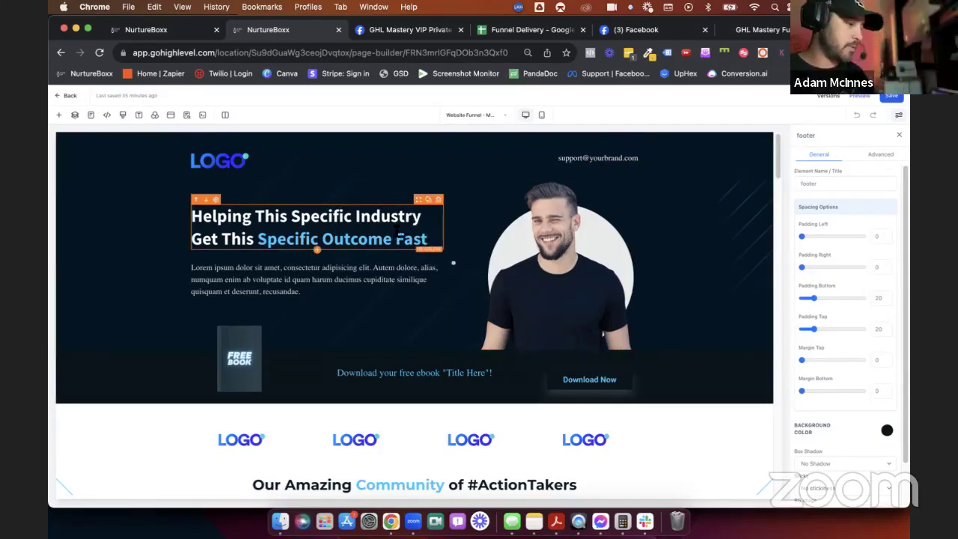
{"action": "left_click", "coordinate": [397, 237]}
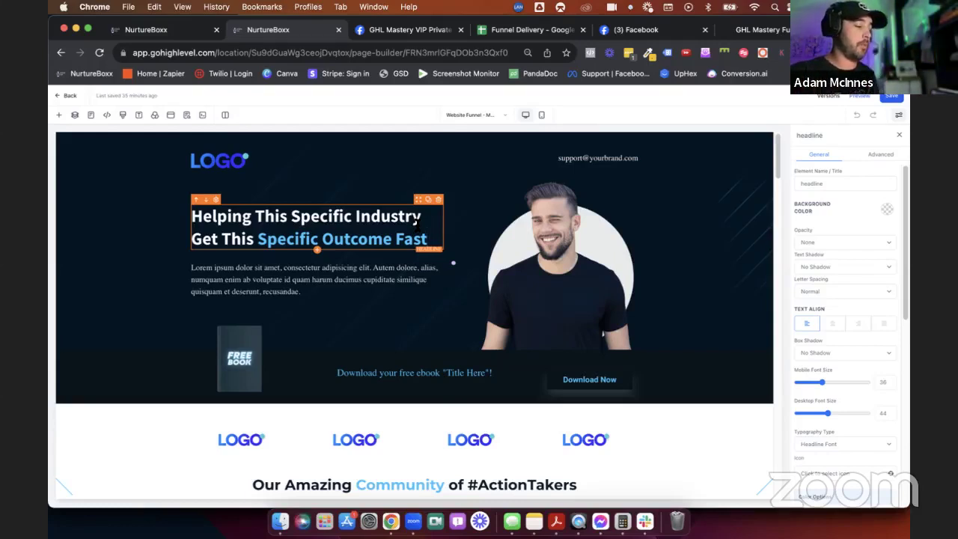
{"action": "left_click_drag", "start_coordinate": [426, 238], "coordinate": [198, 217]}
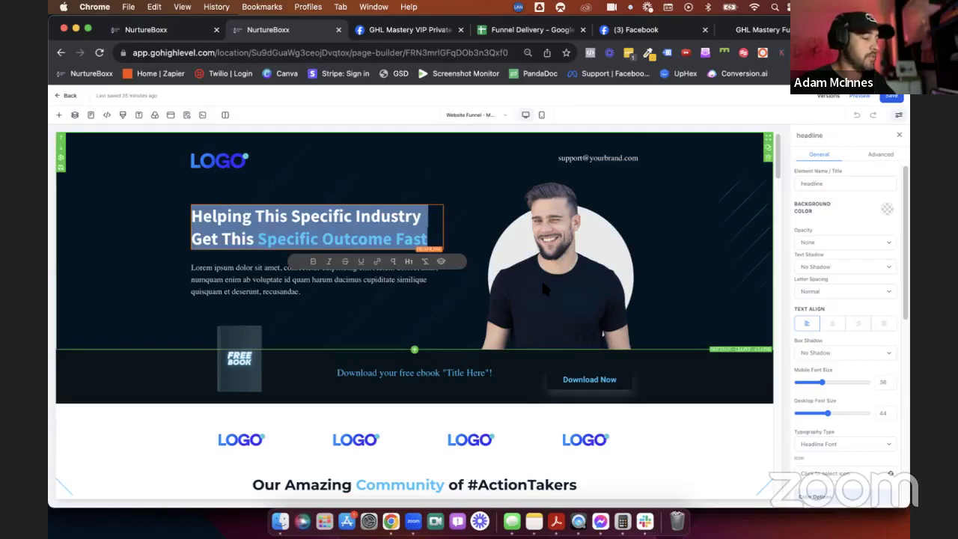
{"action": "left_click", "coordinate": [404, 292]}
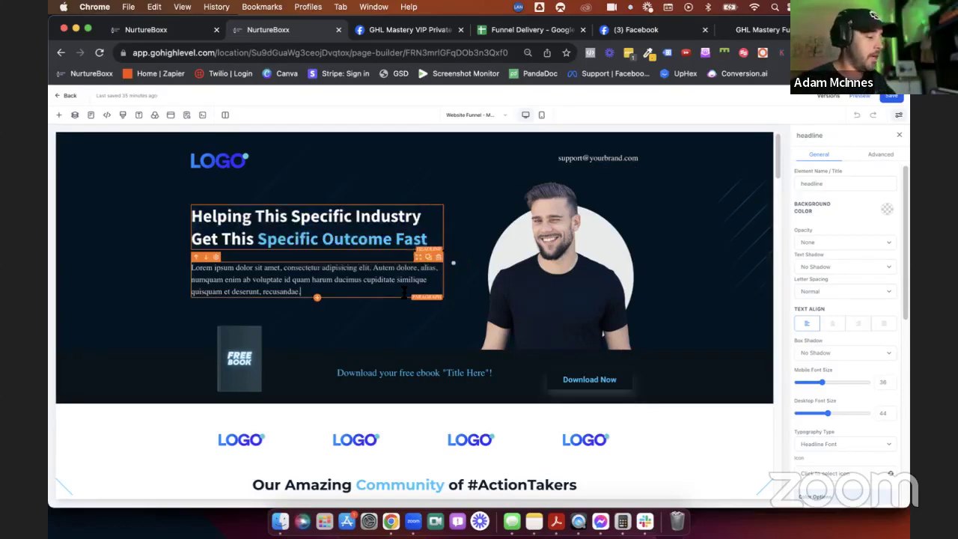
{"action": "double_click", "coordinate": [291, 223]}
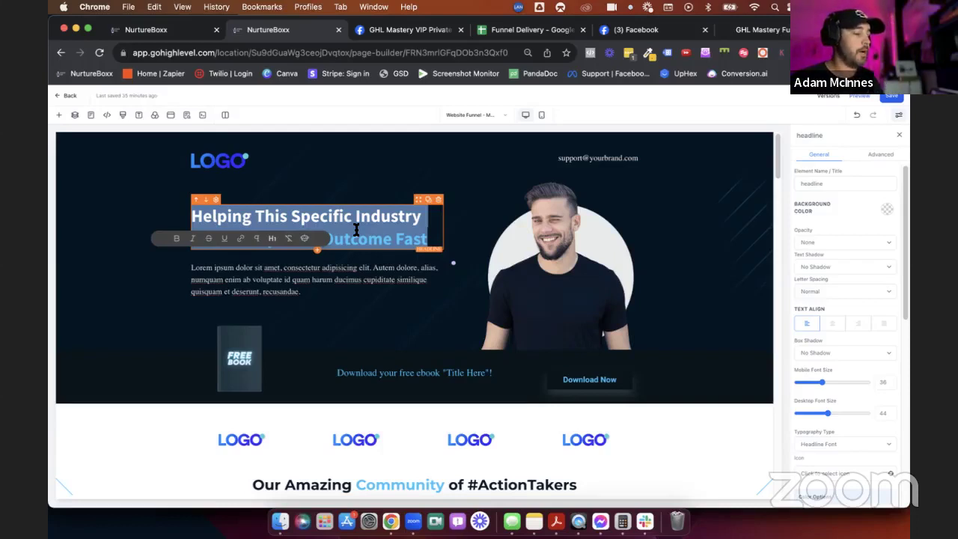
{"action": "left_click", "coordinate": [350, 268]}
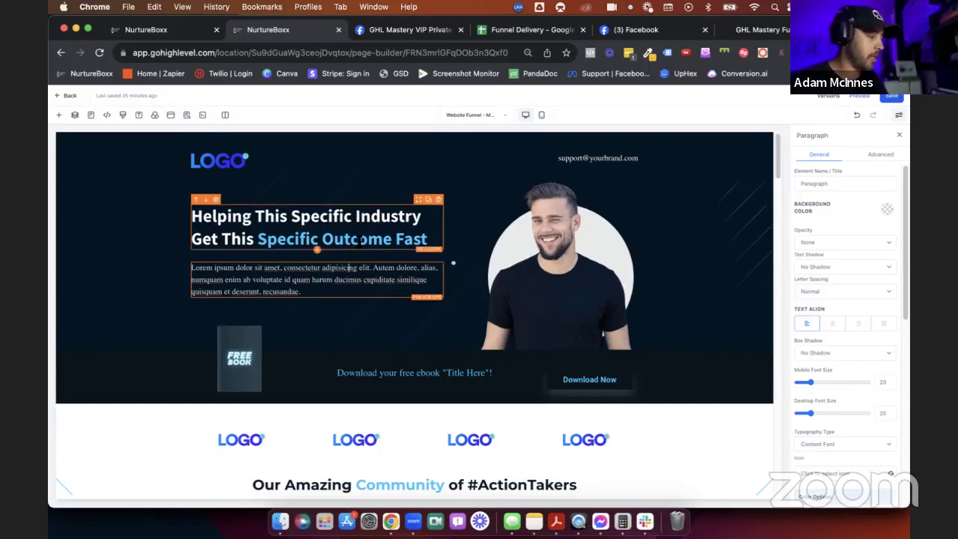
{"action": "left_click", "coordinate": [349, 279]}
{"action": "triple_click", "coordinate": [313, 279]}
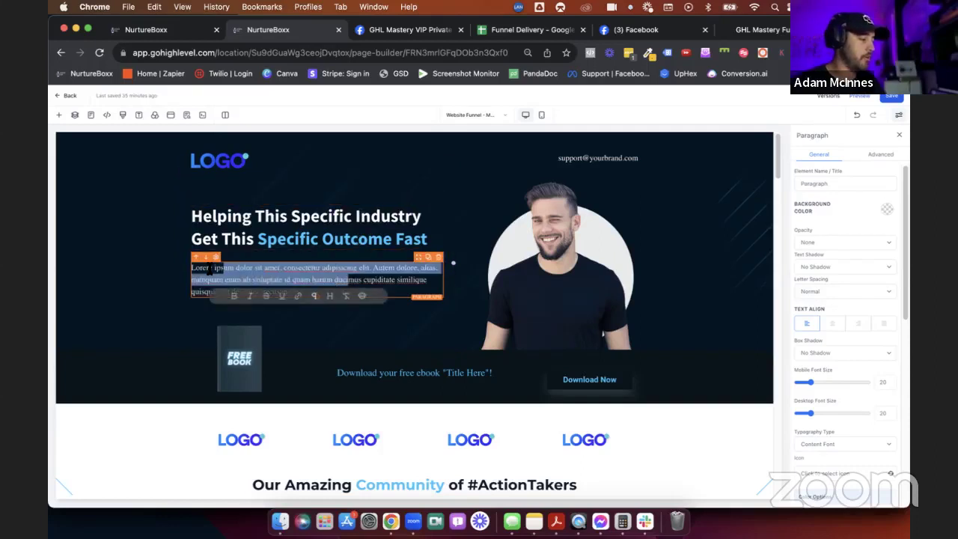
Inspect the settings of the hero section, its logo row and its first column, including the section's and row's advanced options.
{"action": "left_click", "coordinate": [163, 268]}
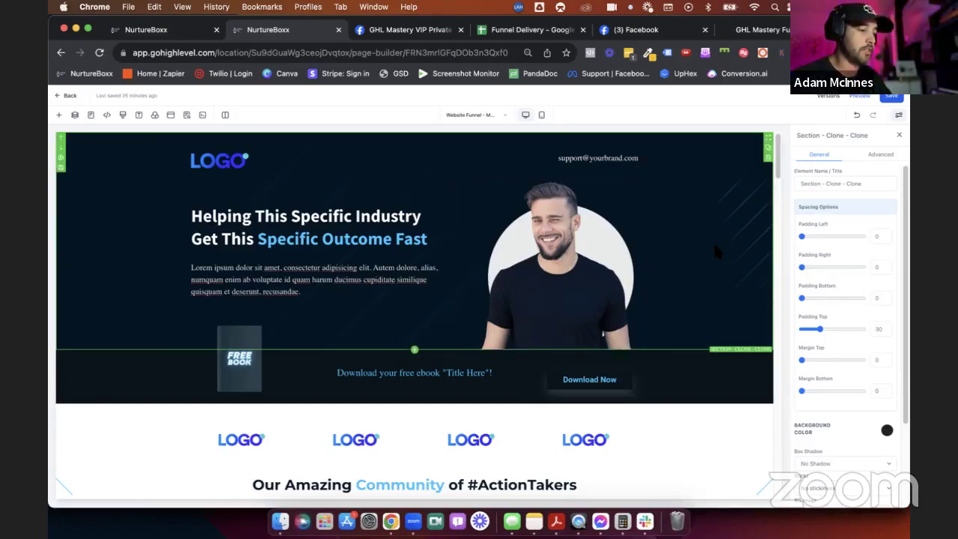
{"action": "left_click", "coordinate": [880, 155]}
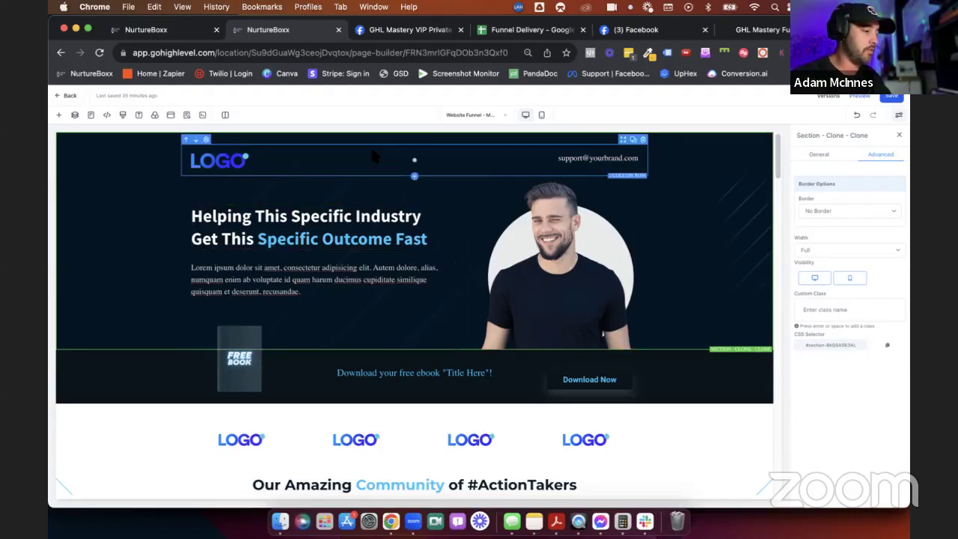
{"action": "left_click", "coordinate": [414, 160]}
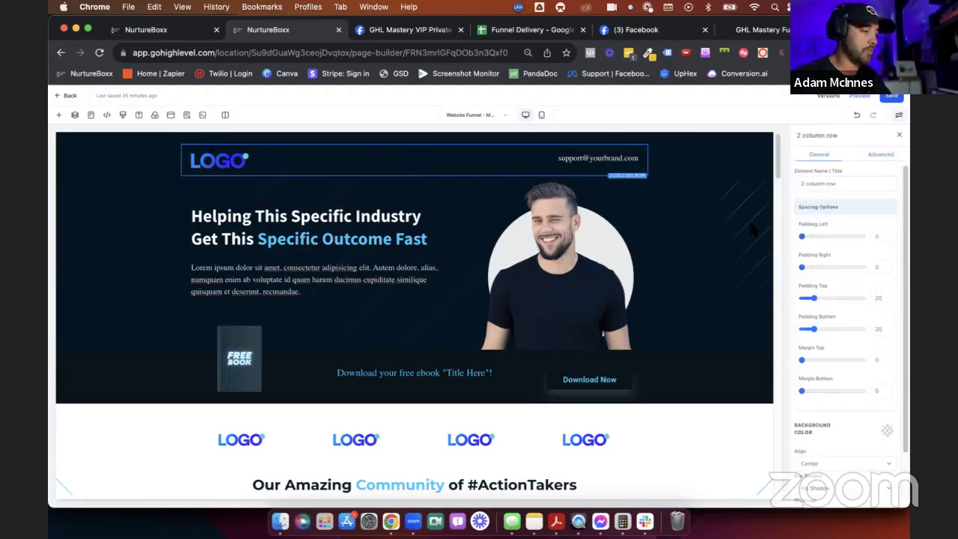
{"action": "left_click", "coordinate": [881, 154]}
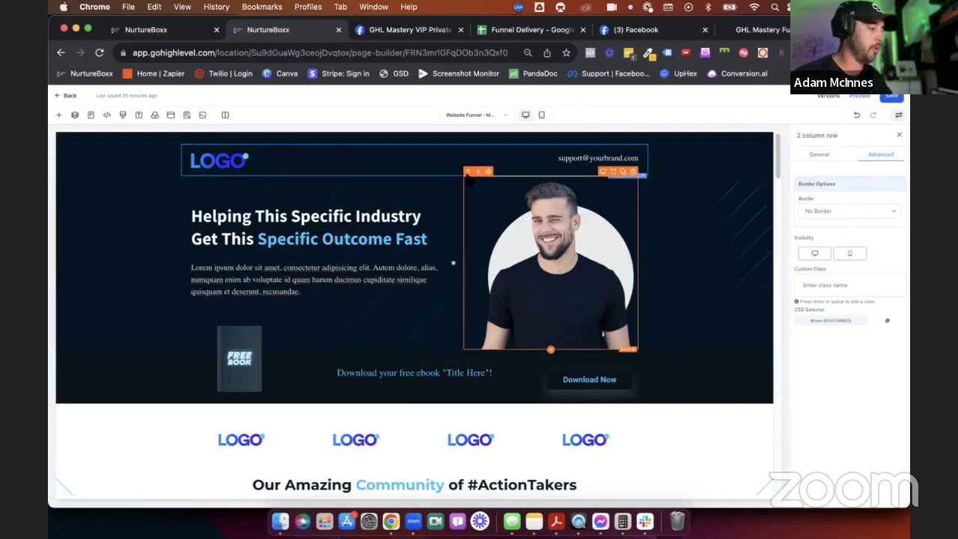
{"action": "left_click", "coordinate": [254, 181]}
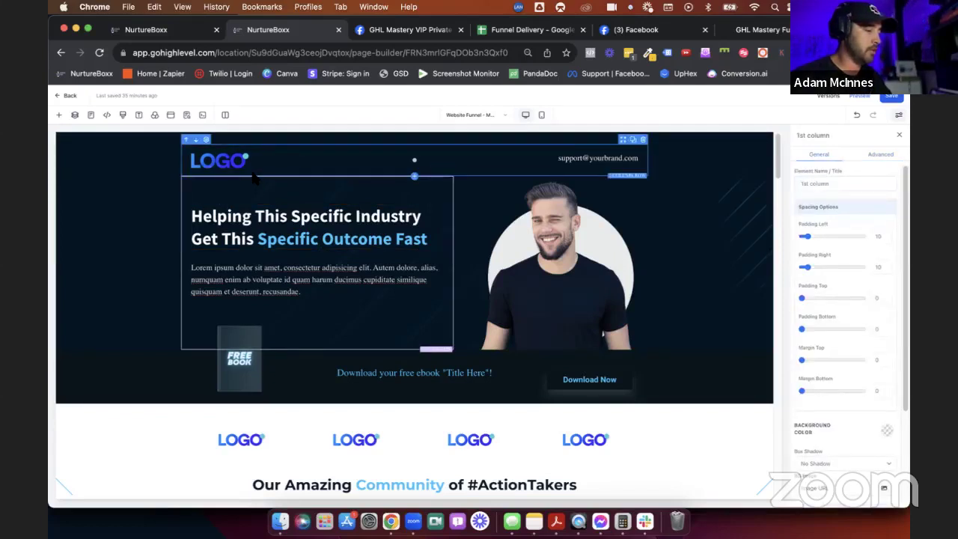
{"action": "left_click", "coordinate": [253, 176]}
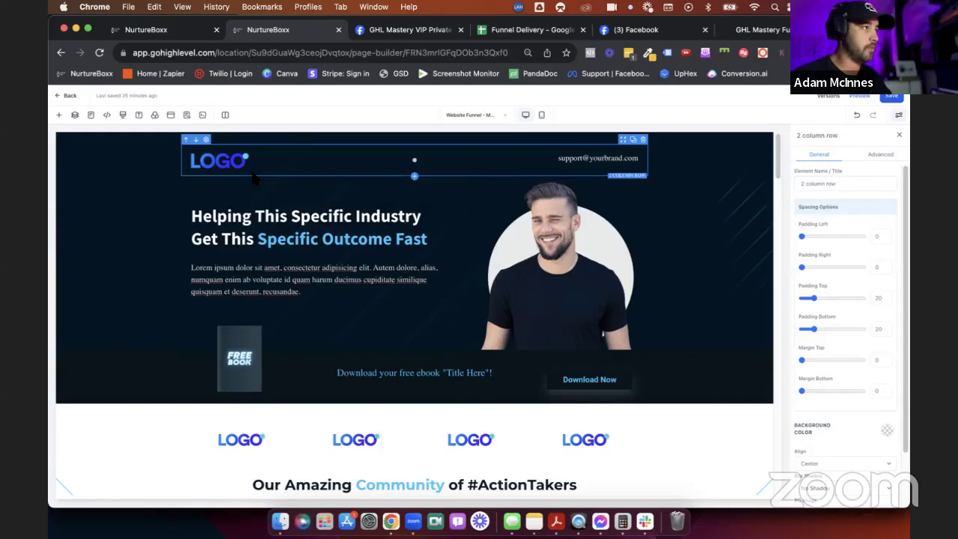
{"action": "left_click", "coordinate": [254, 179]}
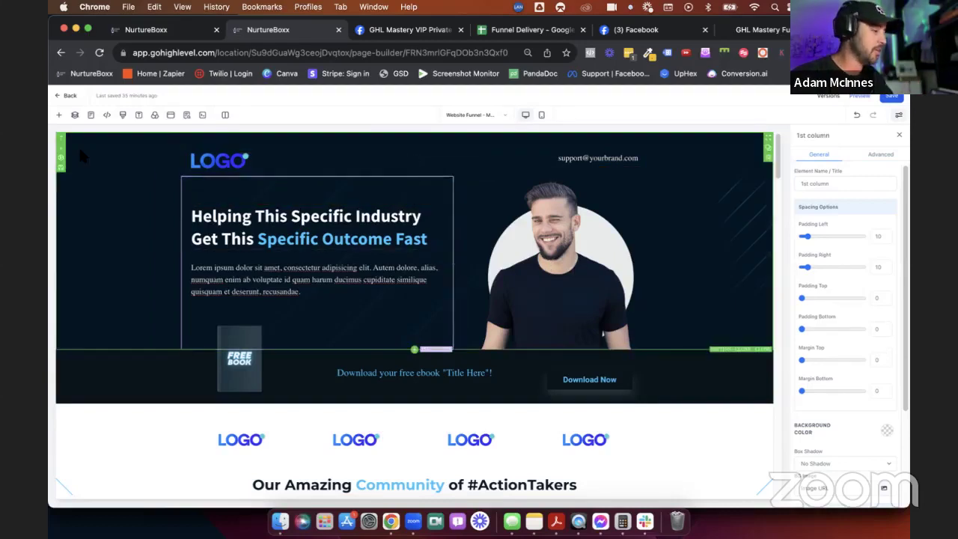
Expand the page's layers through Section - Clone - Clone and its 2 column row, and view the 2nd column's advanced options.
{"action": "left_click", "coordinate": [75, 116]}
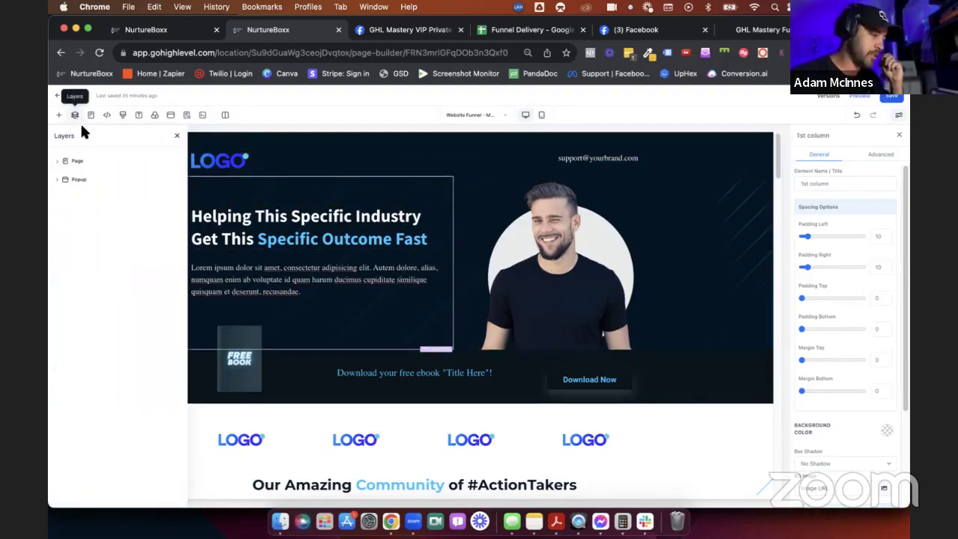
{"action": "left_click", "coordinate": [66, 162]}
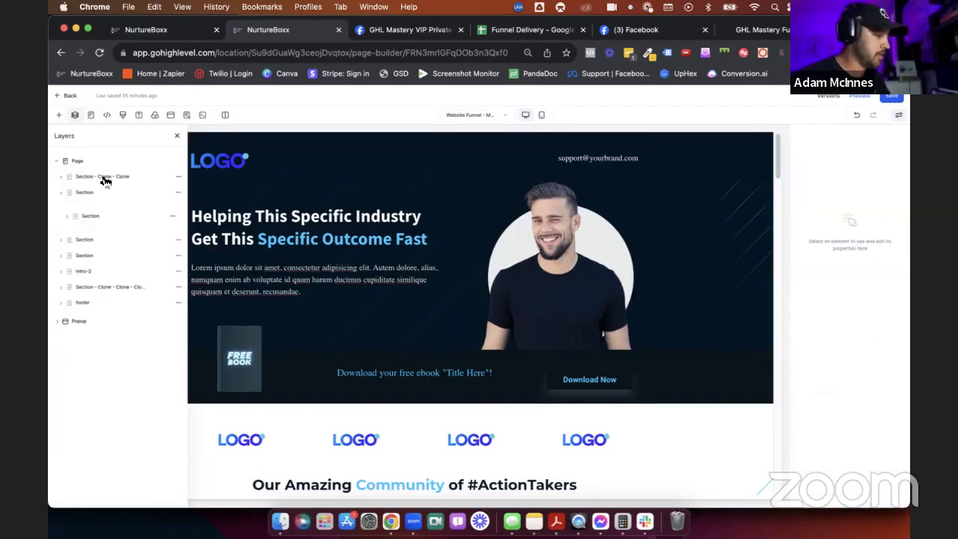
{"action": "left_click", "coordinate": [104, 178]}
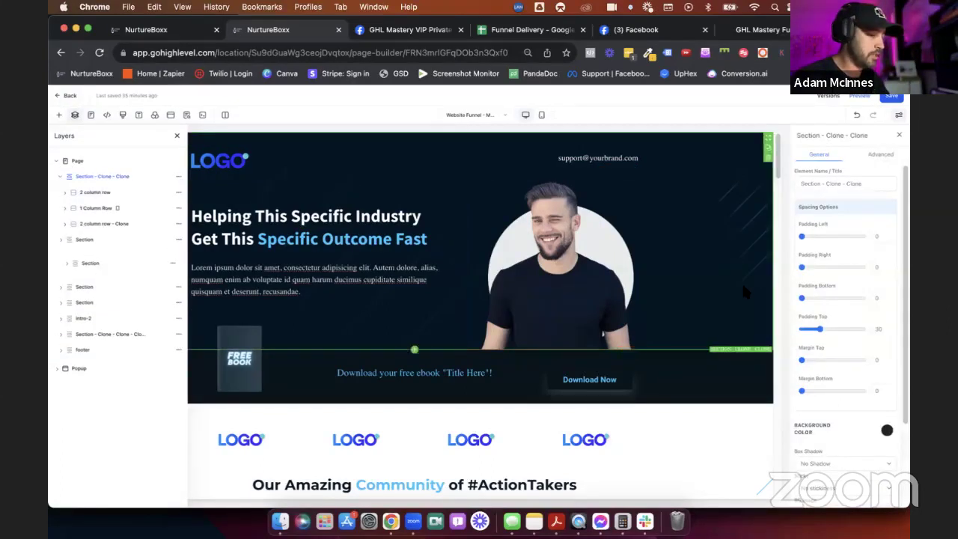
{"action": "left_click", "coordinate": [95, 195]}
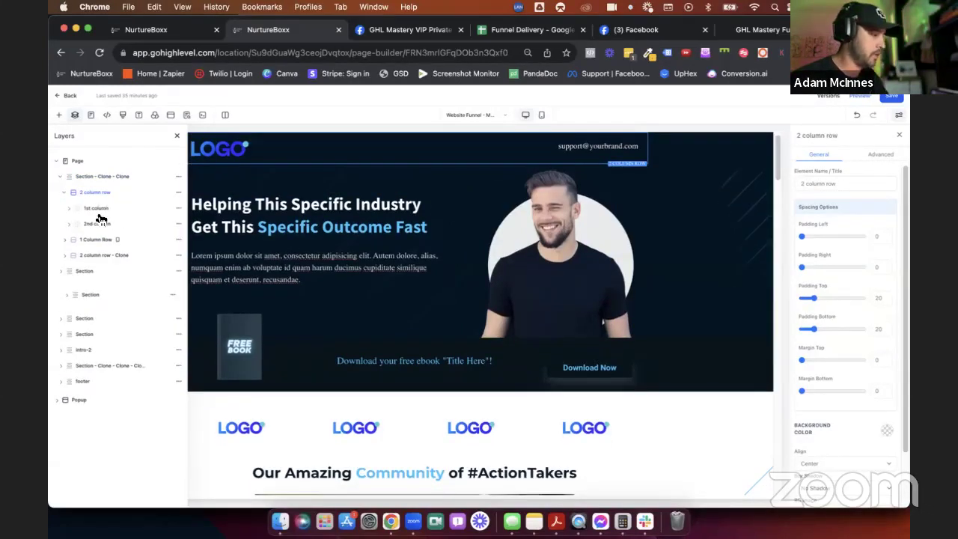
{"action": "left_click", "coordinate": [95, 223]}
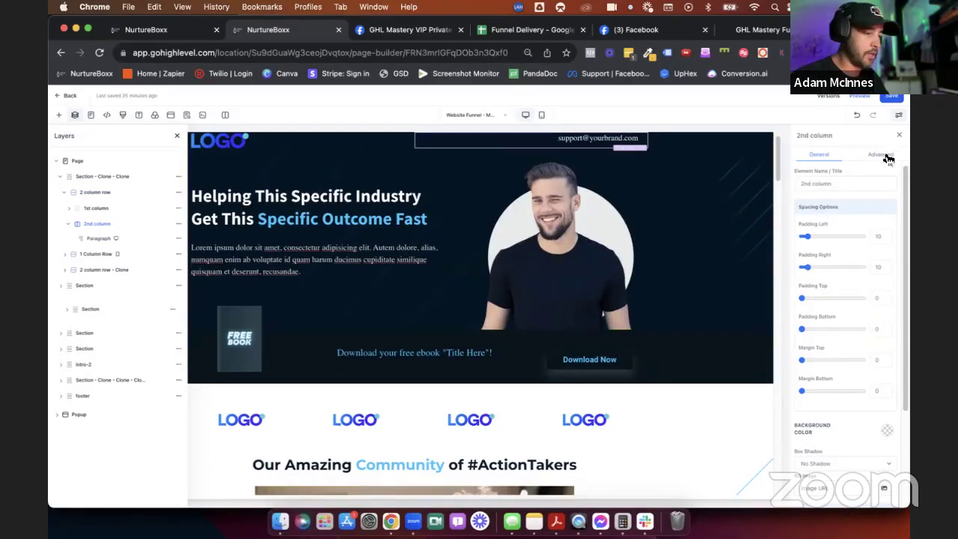
{"action": "left_click", "coordinate": [885, 156]}
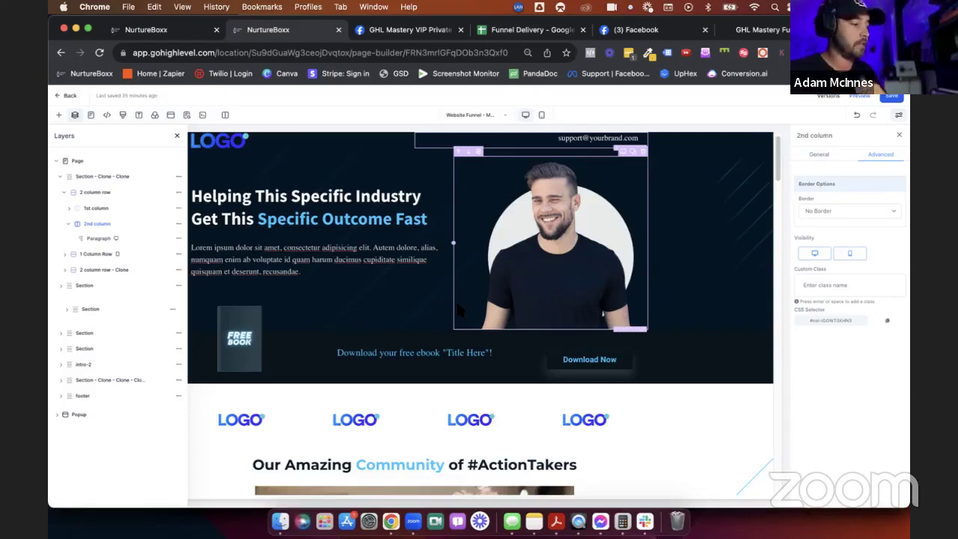
Compare the page in mobile and desktop mode, look through its desktop sections, and close the layers list.
{"action": "left_click", "coordinate": [542, 115]}
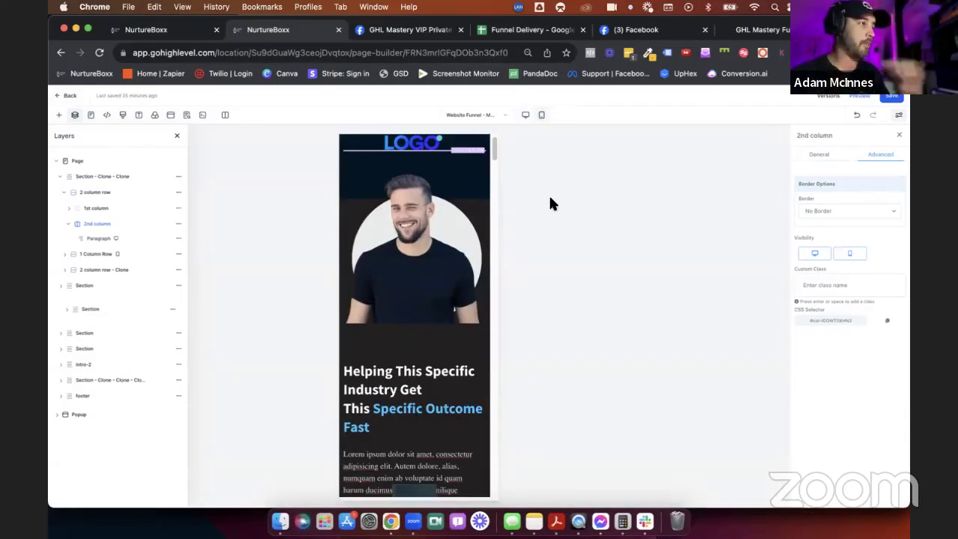
{"action": "left_click", "coordinate": [526, 116]}
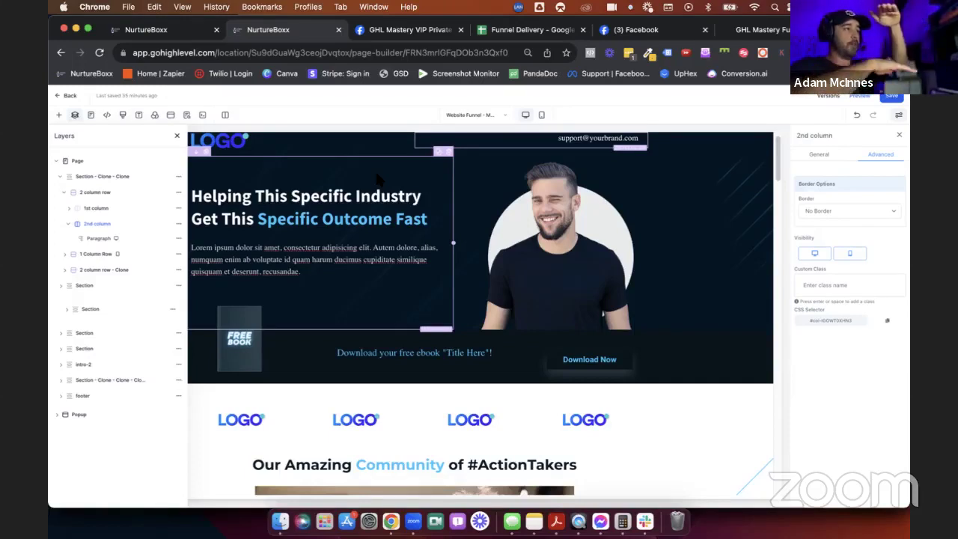
{"action": "scroll", "coordinate": [543, 343], "scroll_direction": "down", "scroll_amount": 10}
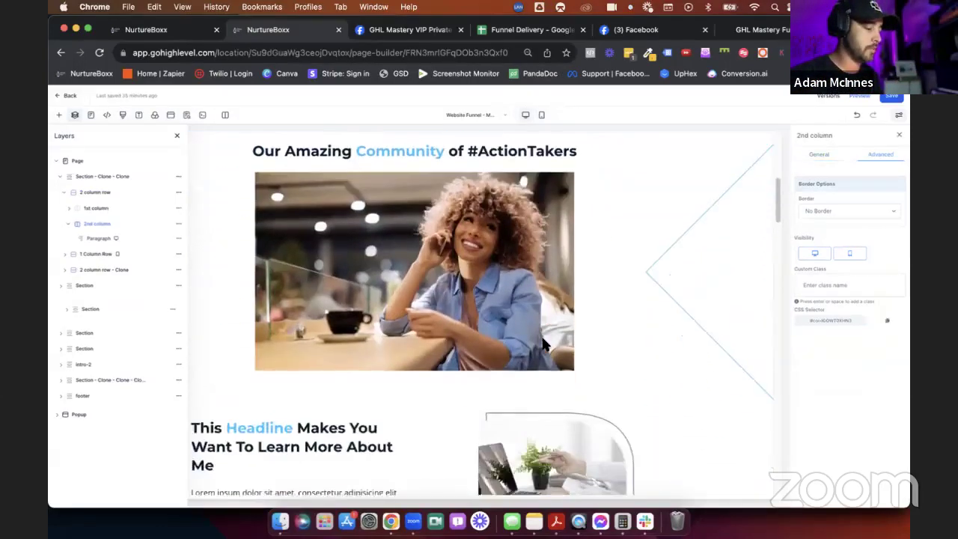
{"action": "scroll", "coordinate": [543, 344], "scroll_direction": "down", "scroll_amount": 2}
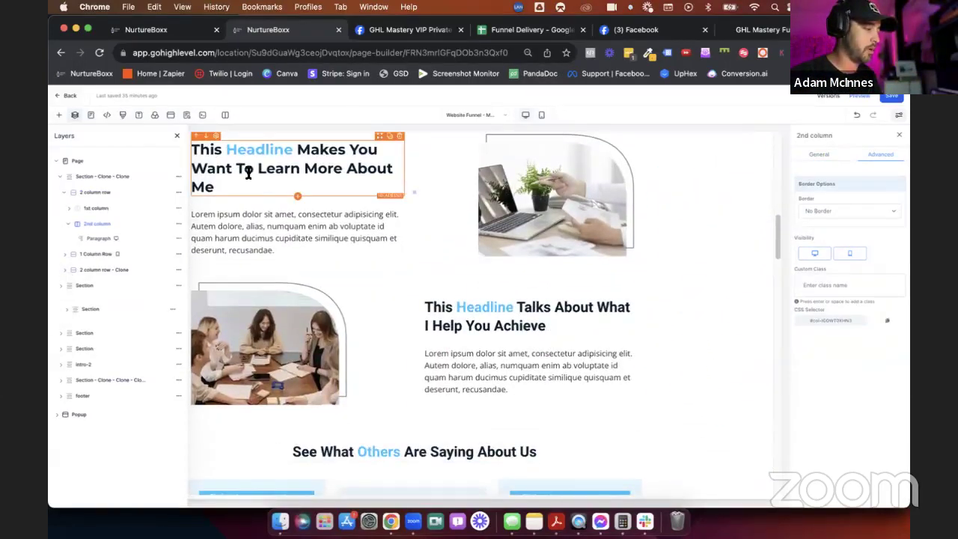
{"action": "left_click", "coordinate": [178, 136]}
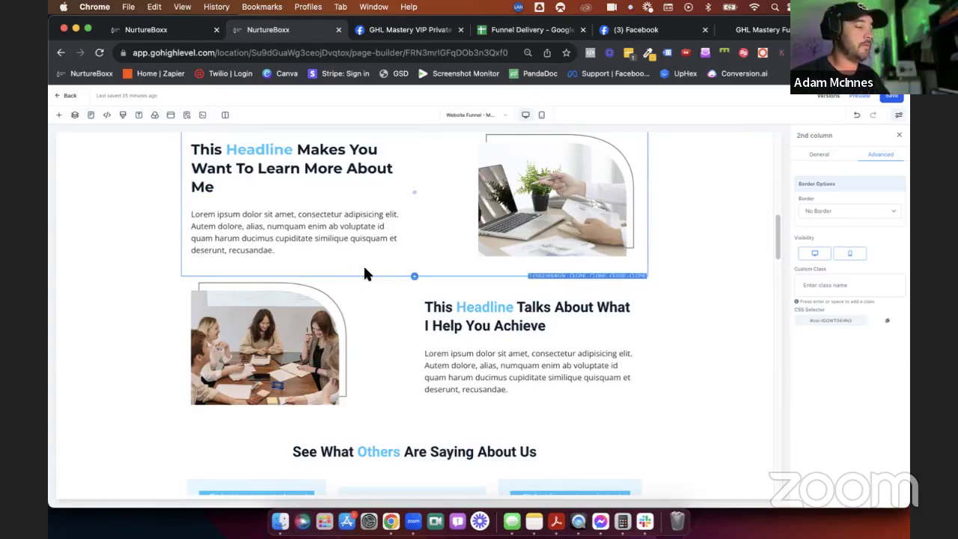
{"action": "scroll", "coordinate": [365, 274], "scroll_direction": "up", "scroll_amount": 10}
{"action": "scroll", "coordinate": [364, 274], "scroll_direction": "up", "scroll_amount": 5}
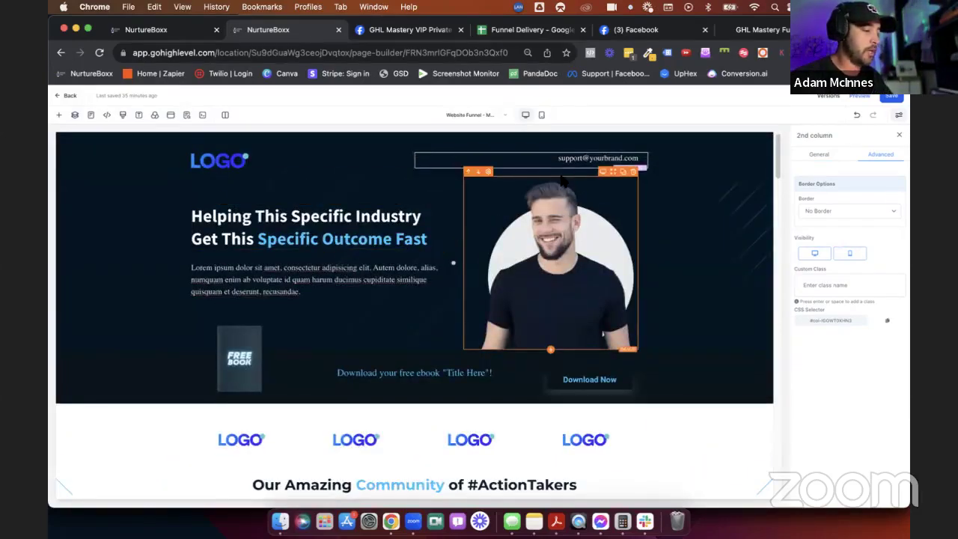
In mobile mode, select the 1 Column Row around the man's photo, check its visibility options and review the hero layout.
{"action": "left_click", "coordinate": [542, 116]}
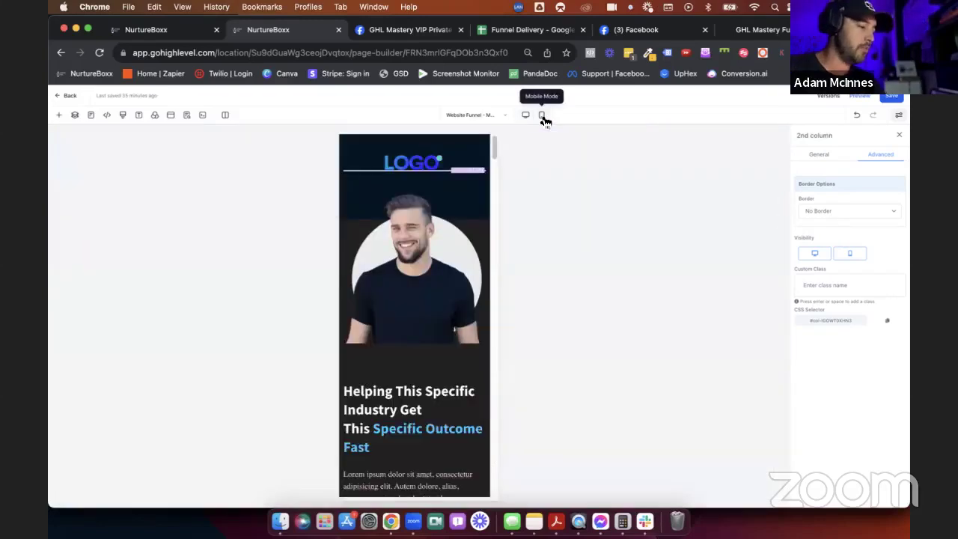
{"action": "left_click", "coordinate": [449, 186]}
{"action": "left_click", "coordinate": [887, 157]}
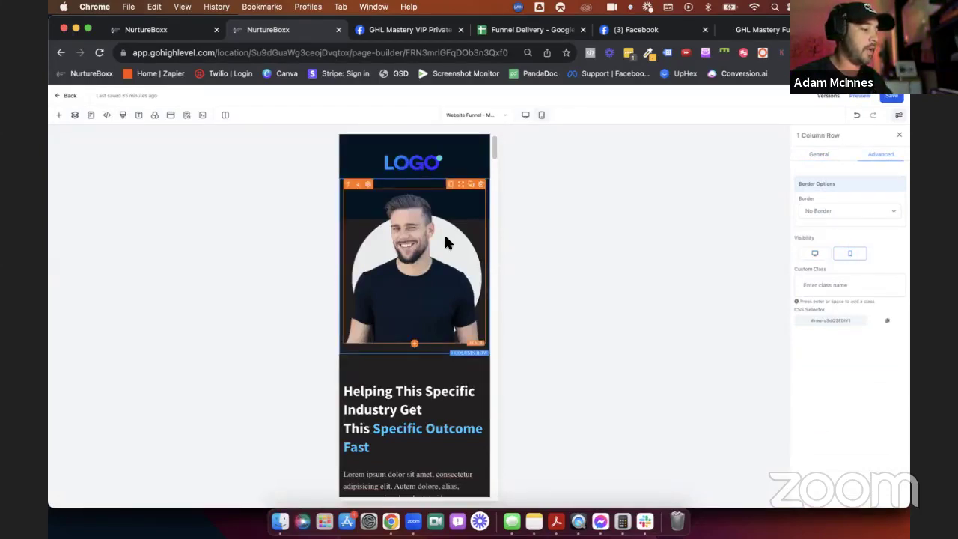
{"action": "scroll", "coordinate": [462, 268], "scroll_direction": "down", "scroll_amount": 1}
{"action": "scroll", "coordinate": [463, 267], "scroll_direction": "down", "scroll_amount": 3}
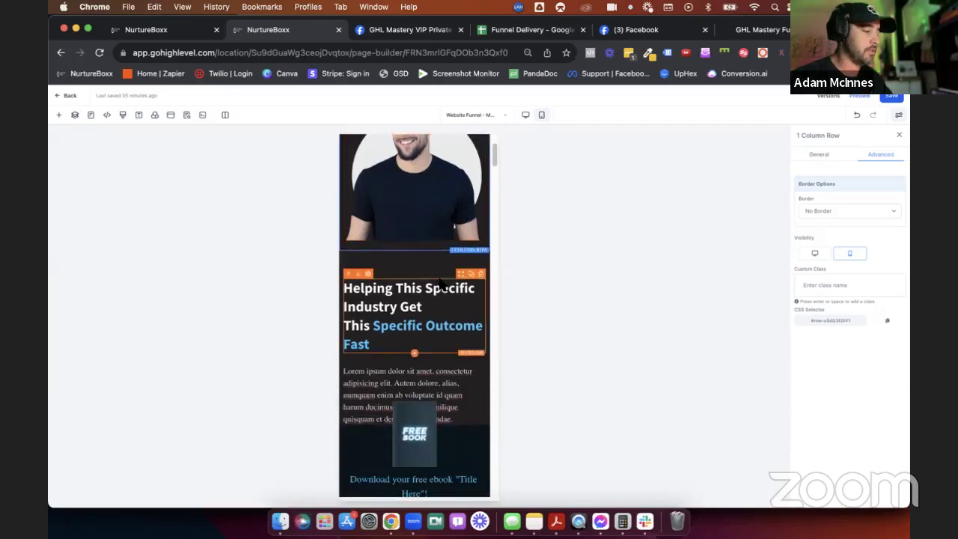
{"action": "scroll", "coordinate": [462, 266], "scroll_direction": "up", "scroll_amount": 4}
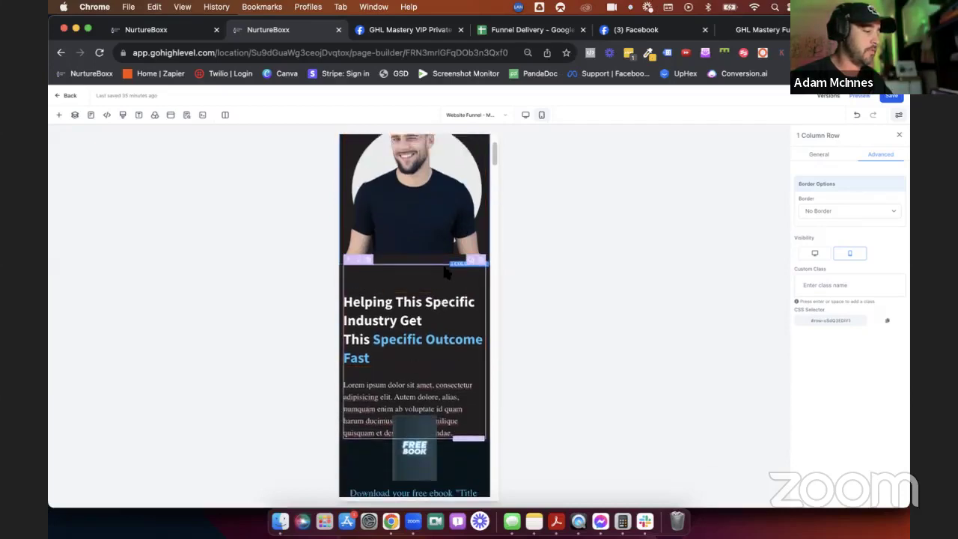
Enable desktop visibility for the 1 Column Row containing the man's photo, and review the hero in desktop mode.
{"action": "left_click", "coordinate": [525, 114]}
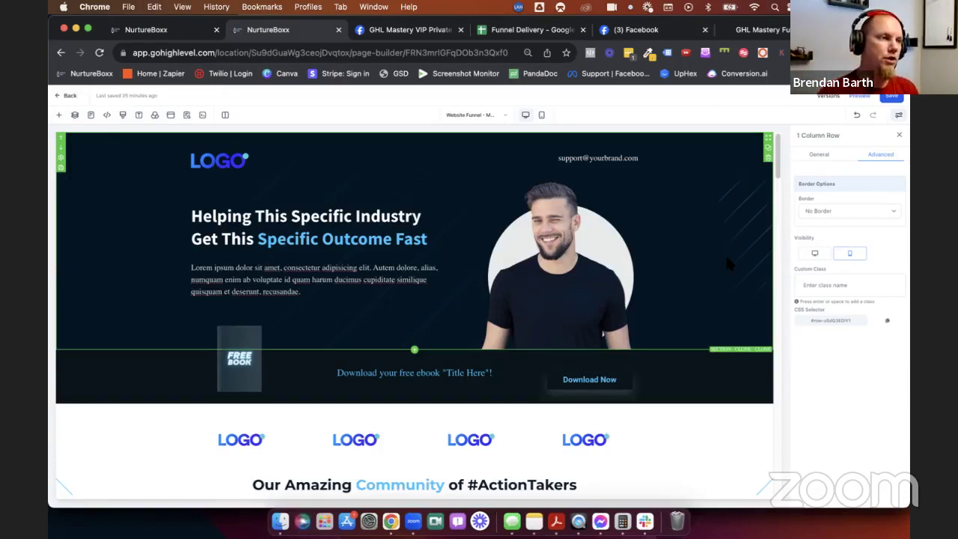
{"action": "left_click", "coordinate": [542, 114]}
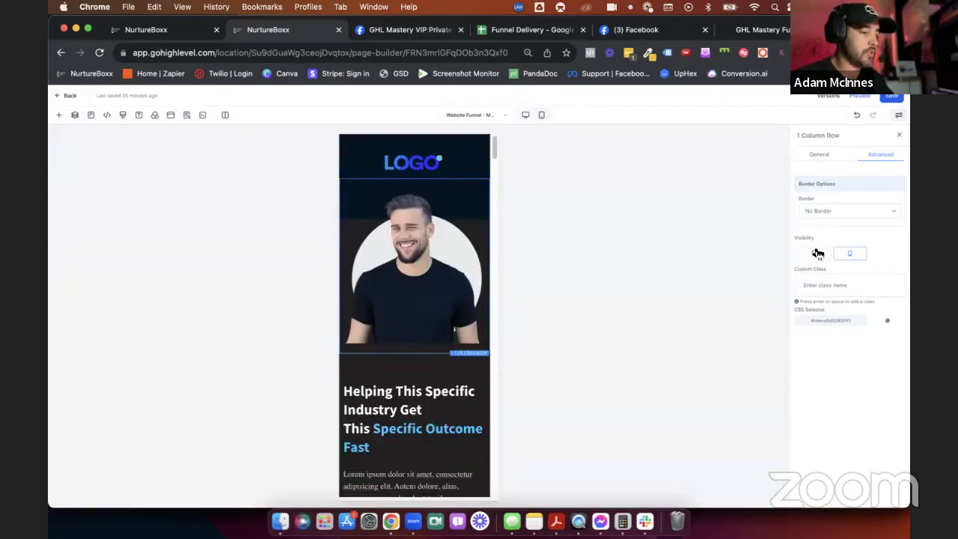
{"action": "left_click", "coordinate": [525, 116]}
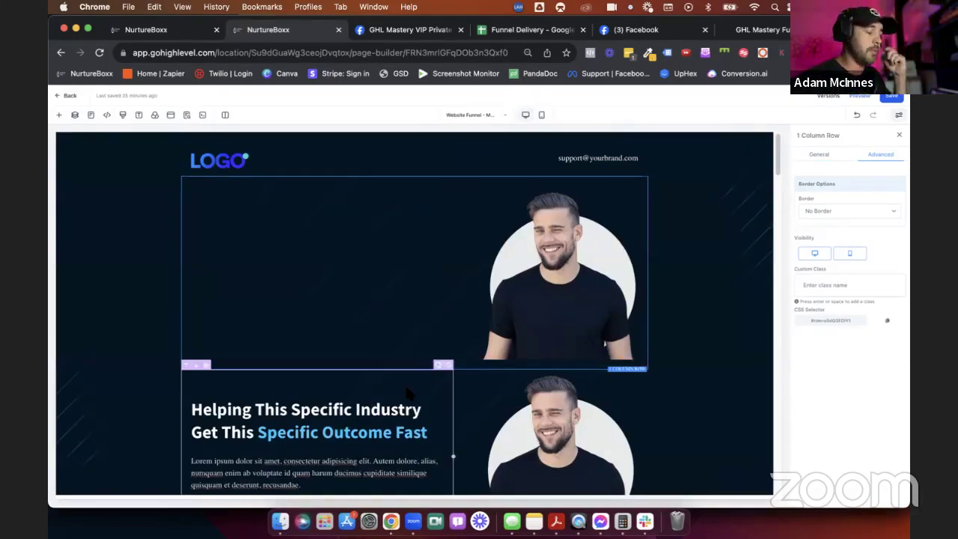
{"action": "scroll", "coordinate": [423, 364], "scroll_direction": "down", "scroll_amount": 2}
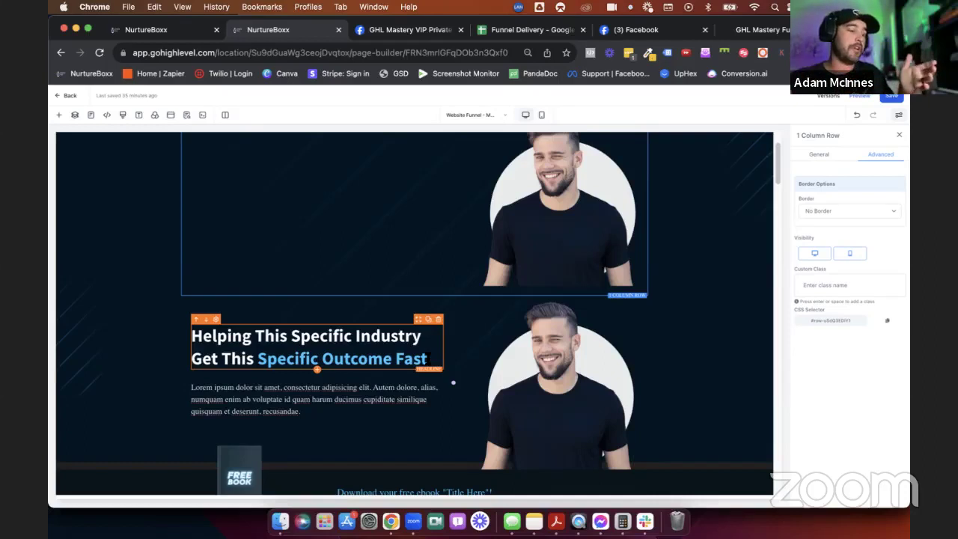
Turn off desktop visibility for the 1 Column Row containing the upper photo of the man.
{"action": "scroll", "coordinate": [687, 321], "scroll_direction": "up", "scroll_amount": 1}
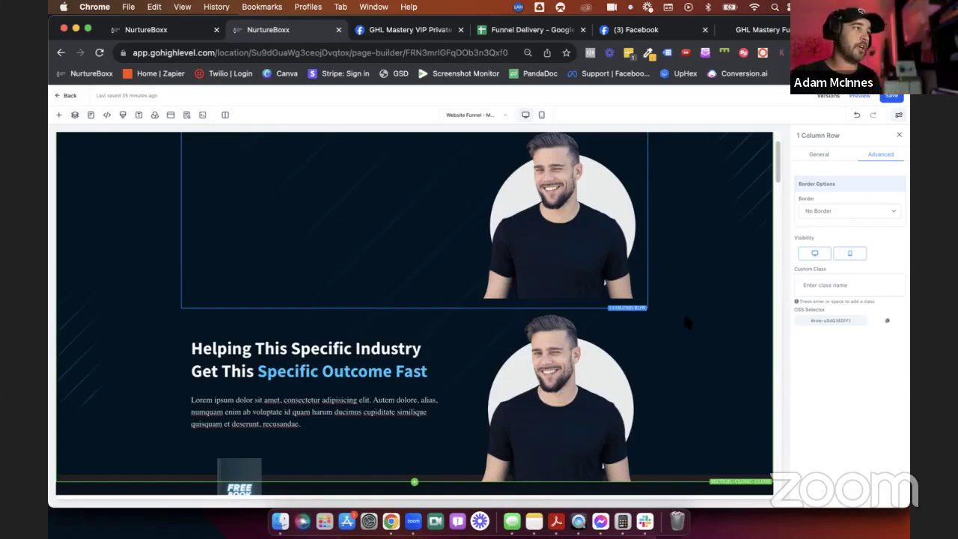
{"action": "scroll", "coordinate": [683, 311], "scroll_direction": "up", "scroll_amount": 1}
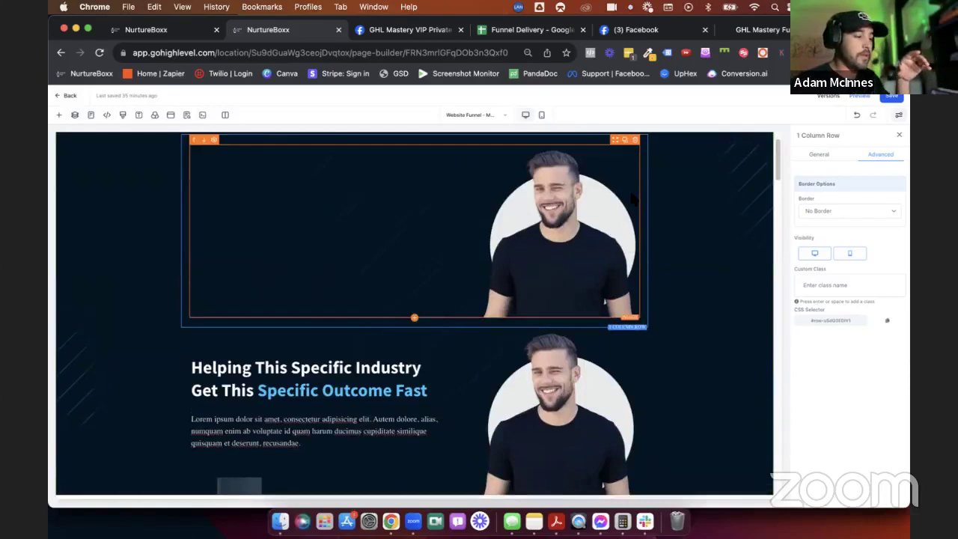
{"action": "scroll", "coordinate": [582, 150], "scroll_direction": "up", "scroll_amount": 1}
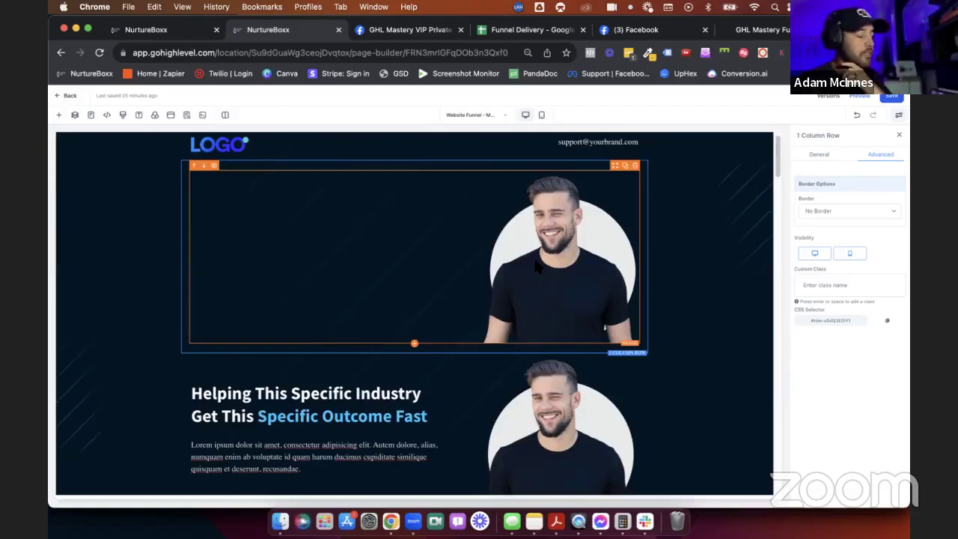
{"action": "left_click", "coordinate": [815, 253]}
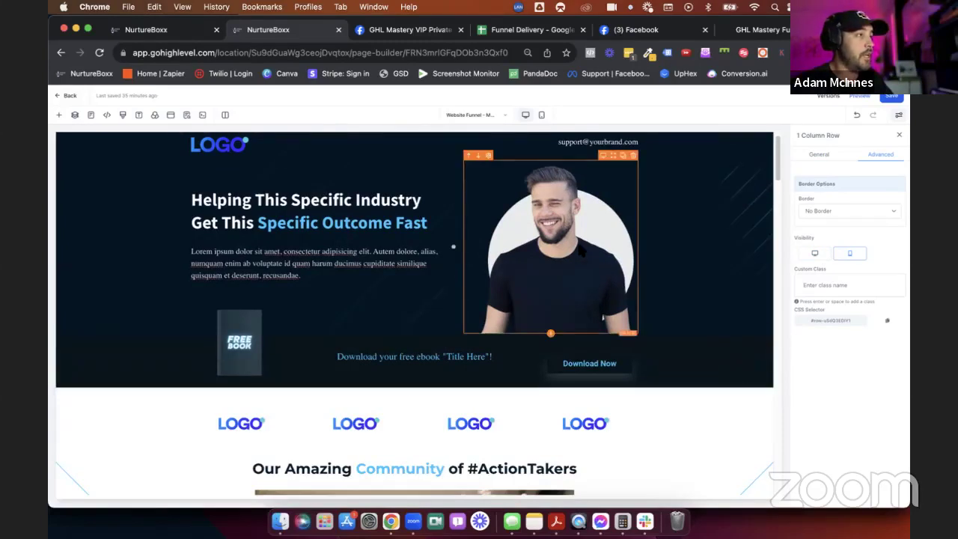
Check the visibility options of the man's image beside the headline, and compare the hero layout in mobile and desktop modes.
{"action": "left_click", "coordinate": [581, 251]}
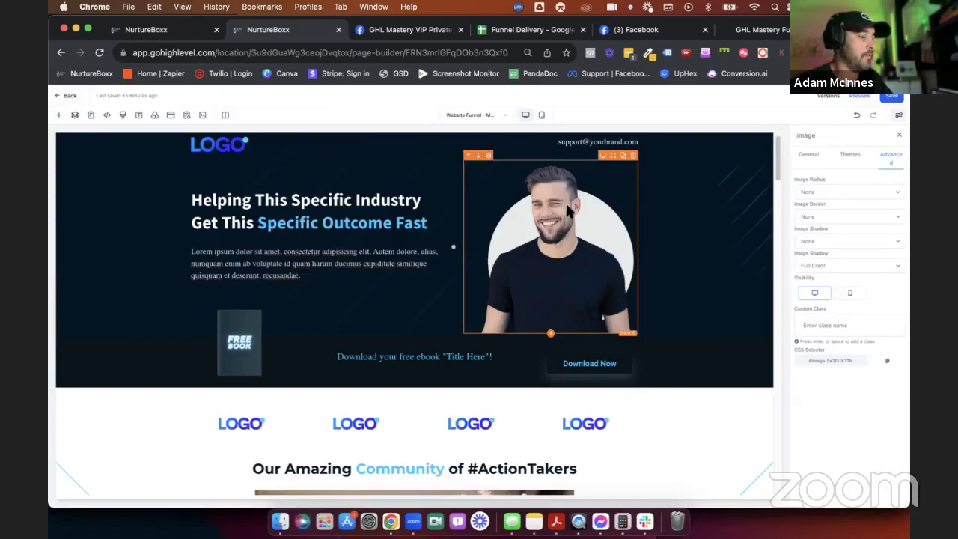
{"action": "left_click", "coordinate": [541, 116]}
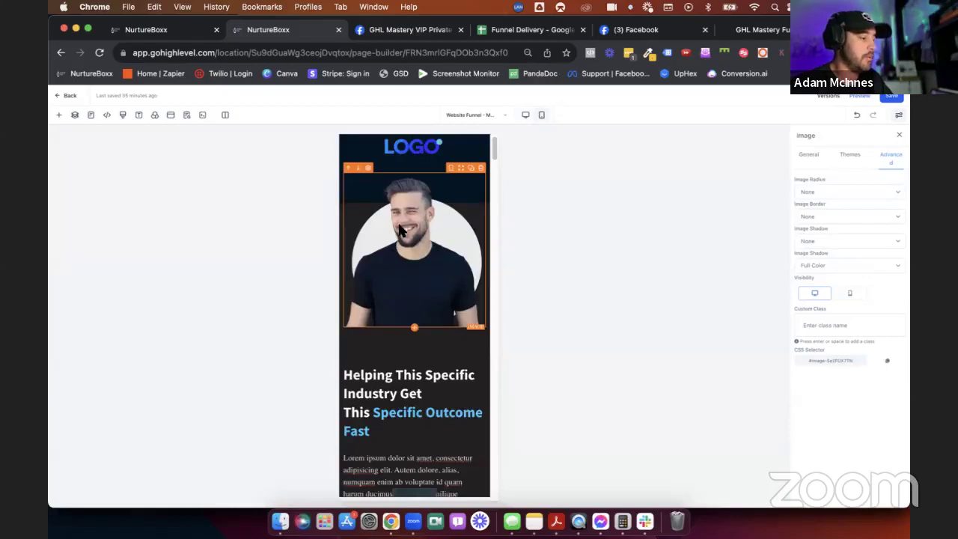
{"action": "scroll", "coordinate": [403, 238], "scroll_direction": "down", "scroll_amount": 3}
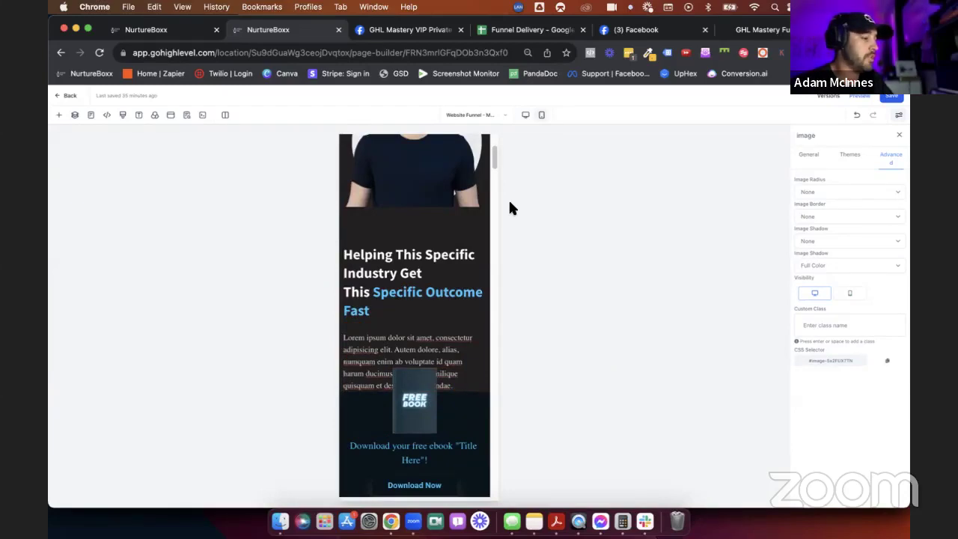
{"action": "left_click", "coordinate": [526, 115]}
{"action": "scroll", "coordinate": [497, 252], "scroll_direction": "up", "scroll_amount": 3}
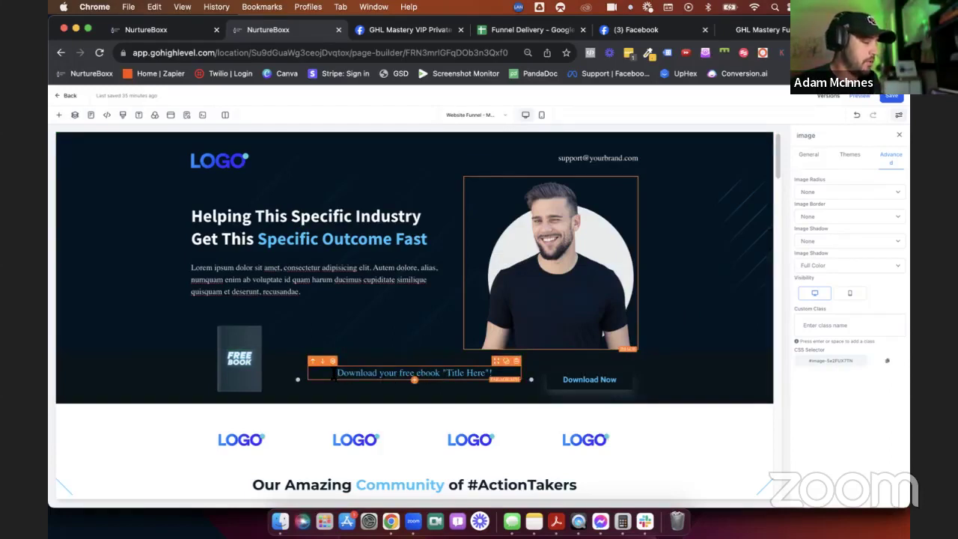
Replace the hero headline text with "Automate your communication and stop losing MLM Leads".
{"action": "left_click_drag", "start_coordinate": [336, 372], "coordinate": [497, 378]}
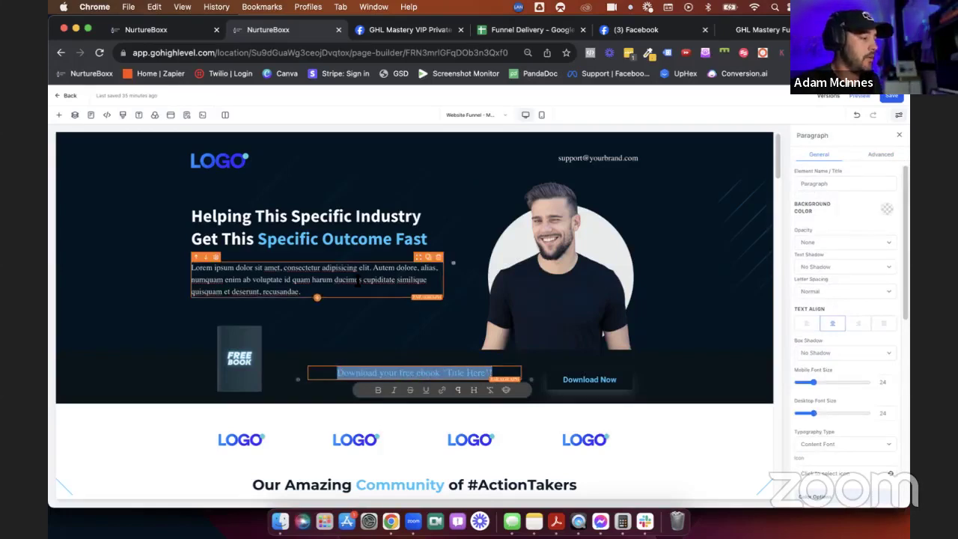
{"action": "left_click", "coordinate": [428, 238]}
{"action": "left_click_drag", "start_coordinate": [428, 238], "coordinate": [193, 215]}
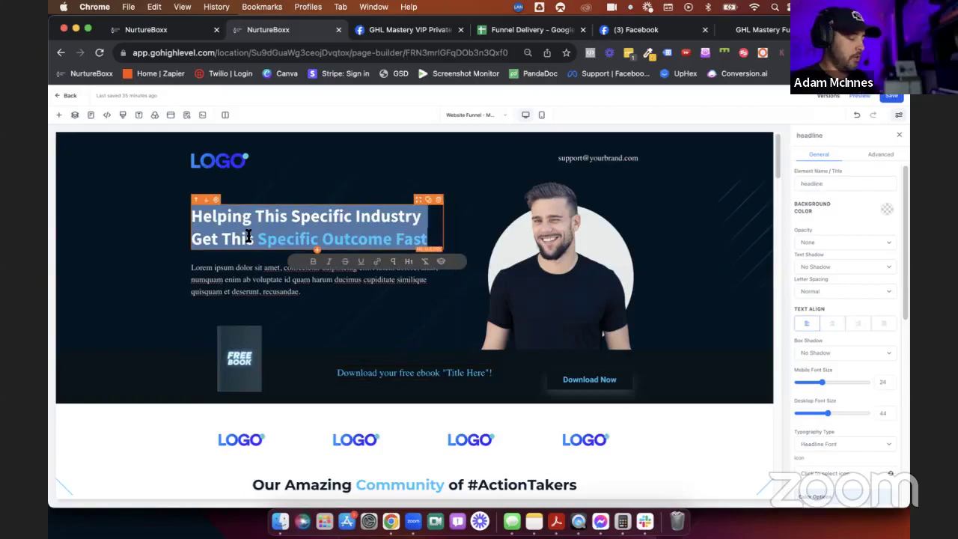
{"action": "type", "text": "Autom"}
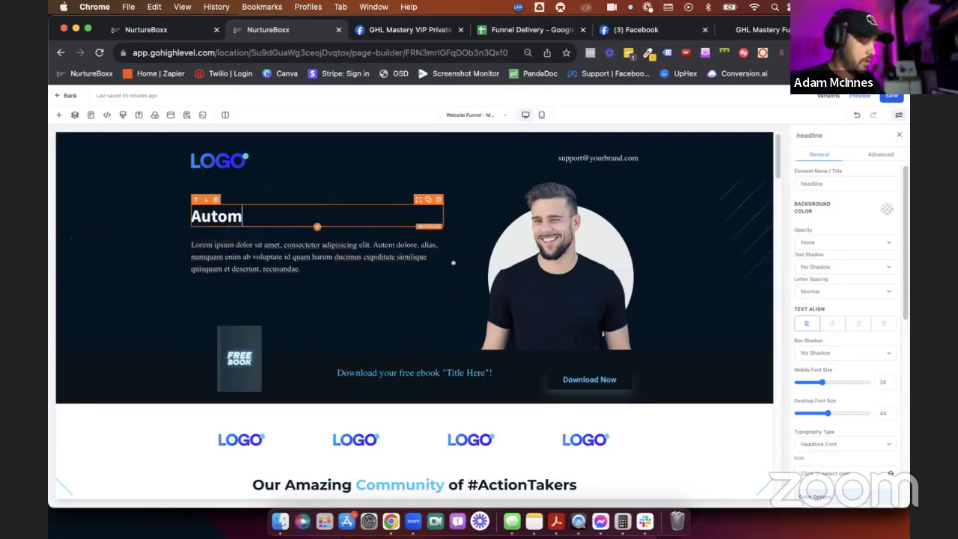
{"action": "type", "text": "ate your co"}
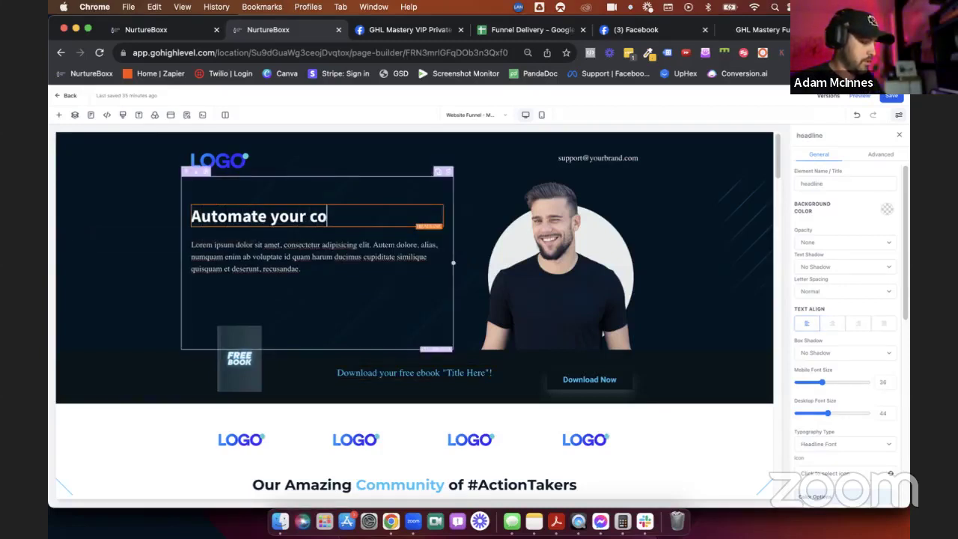
{"action": "type", "text": "mmuni"}
{"action": "key", "text": "BackSpace"}
{"action": "type", "text": "c"}
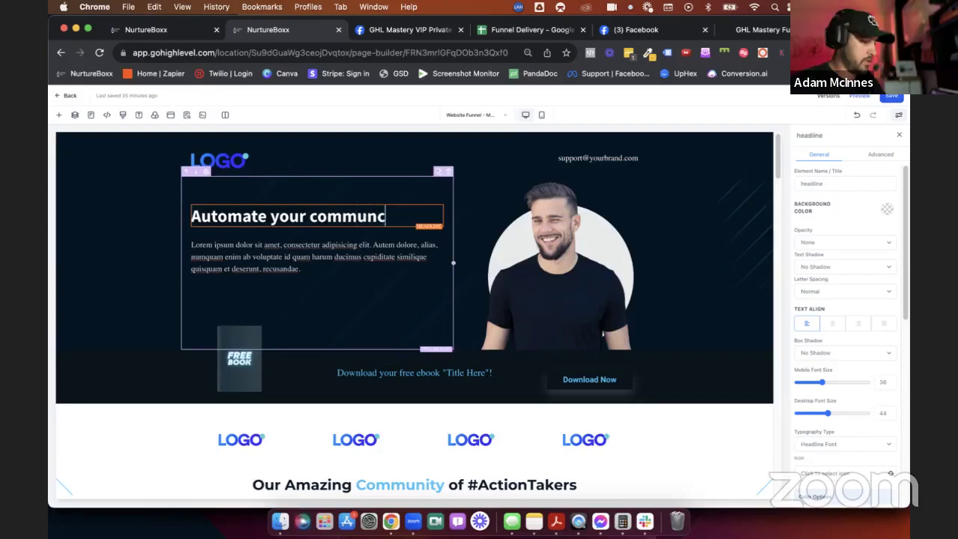
{"action": "key", "text": "BackSpace"}
{"action": "type", "text": "ication and"}
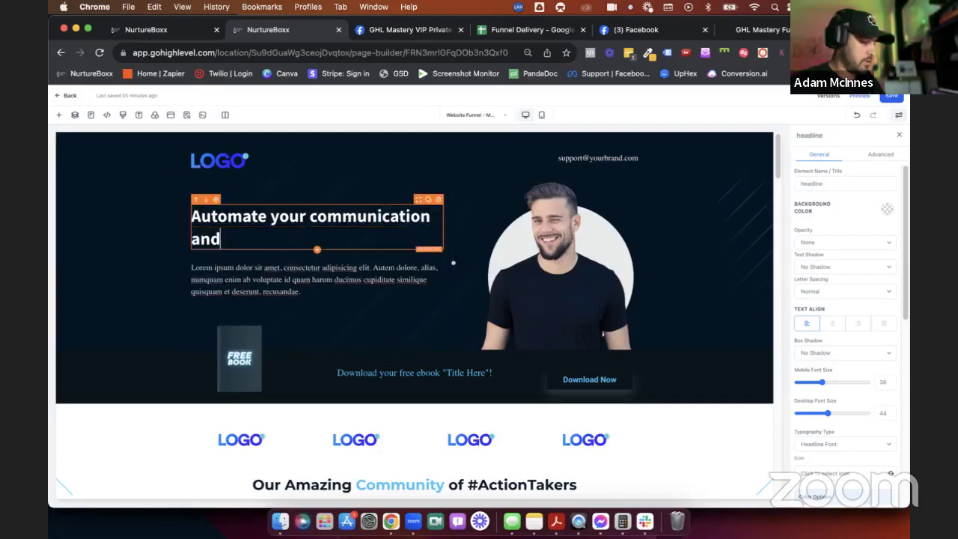
{"action": "type", "text": " stop losing "}
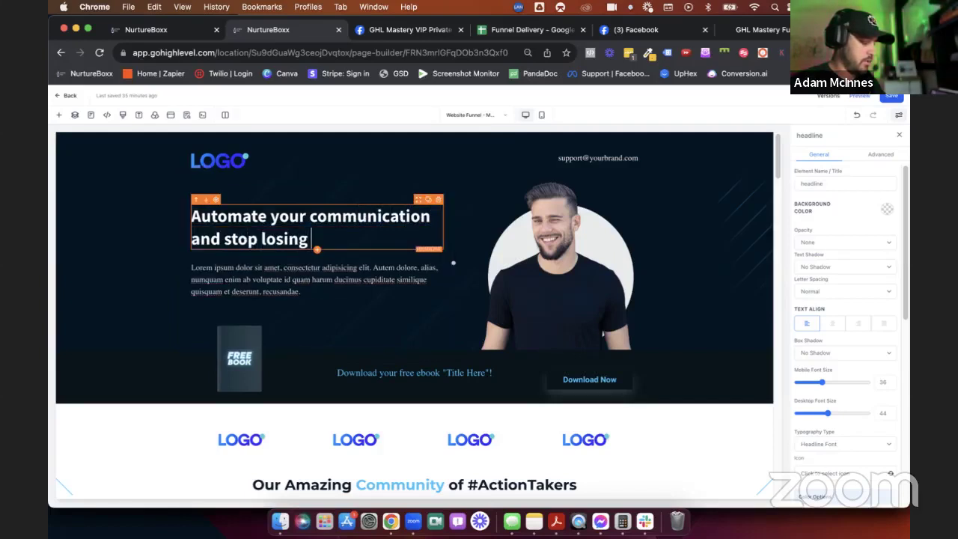
{"action": "type", "text": "MLM Leads"}
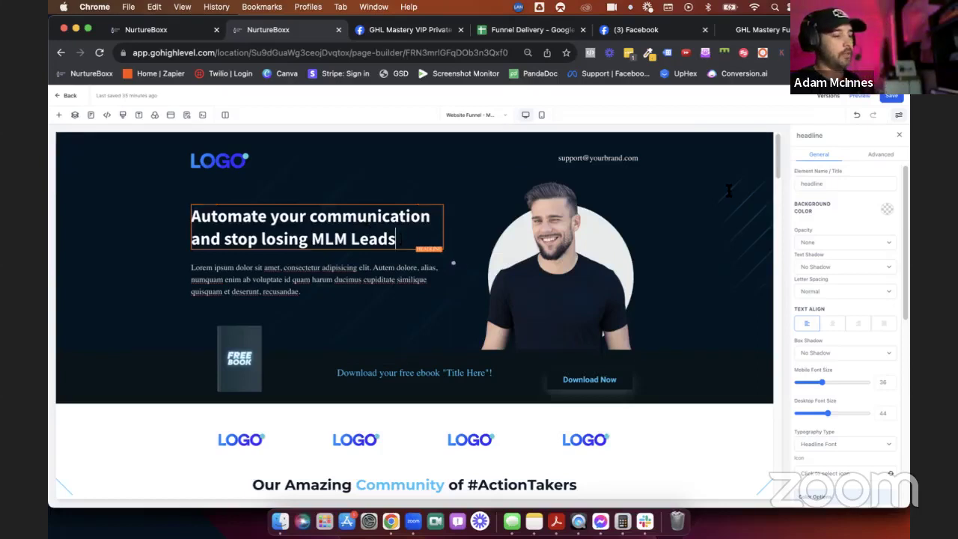
Review the headline's advanced options and its general settings for alignment, font sizes, typography and colors.
{"action": "left_click", "coordinate": [880, 155]}
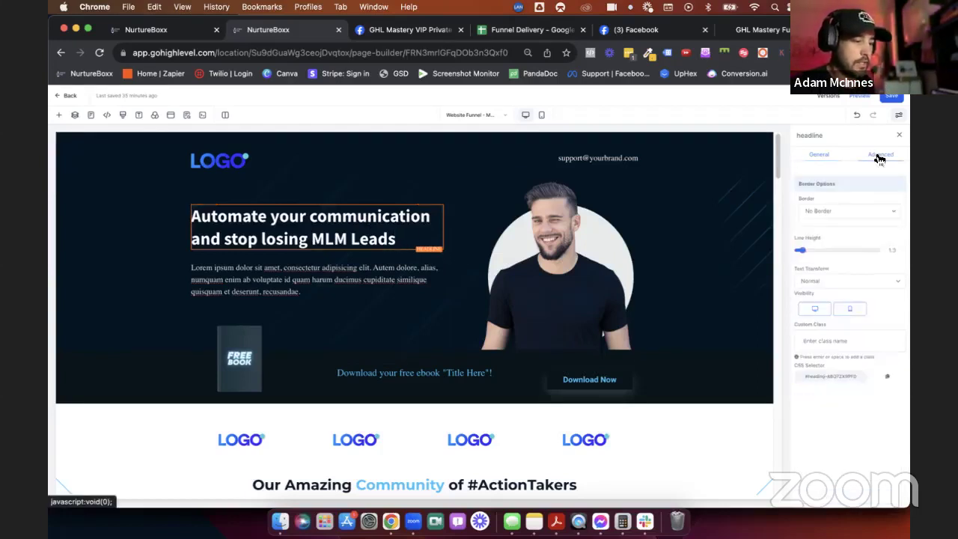
{"action": "left_click", "coordinate": [830, 156]}
{"action": "scroll", "coordinate": [818, 243], "scroll_direction": "down", "scroll_amount": 2}
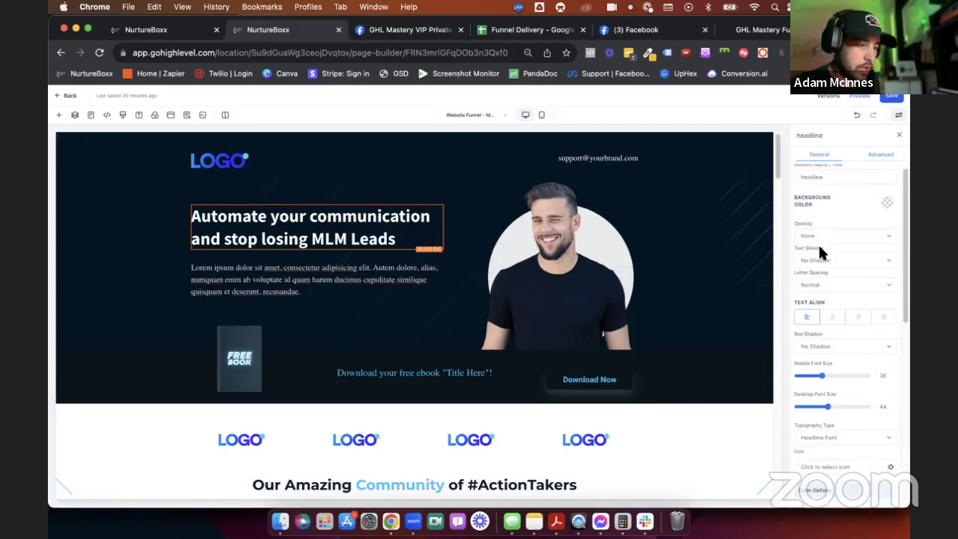
{"action": "scroll", "coordinate": [845, 258], "scroll_direction": "down", "scroll_amount": 5}
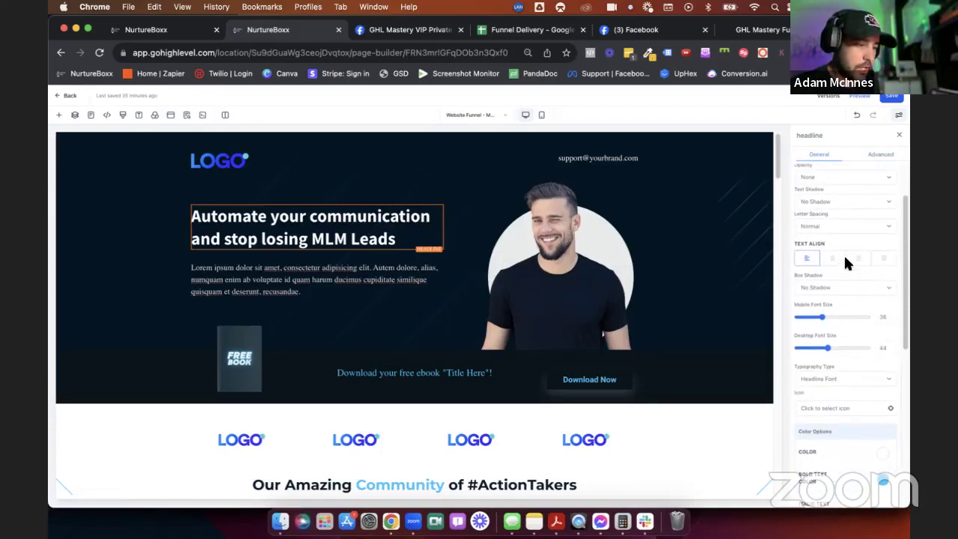
{"action": "scroll", "coordinate": [845, 262], "scroll_direction": "down", "scroll_amount": 10}
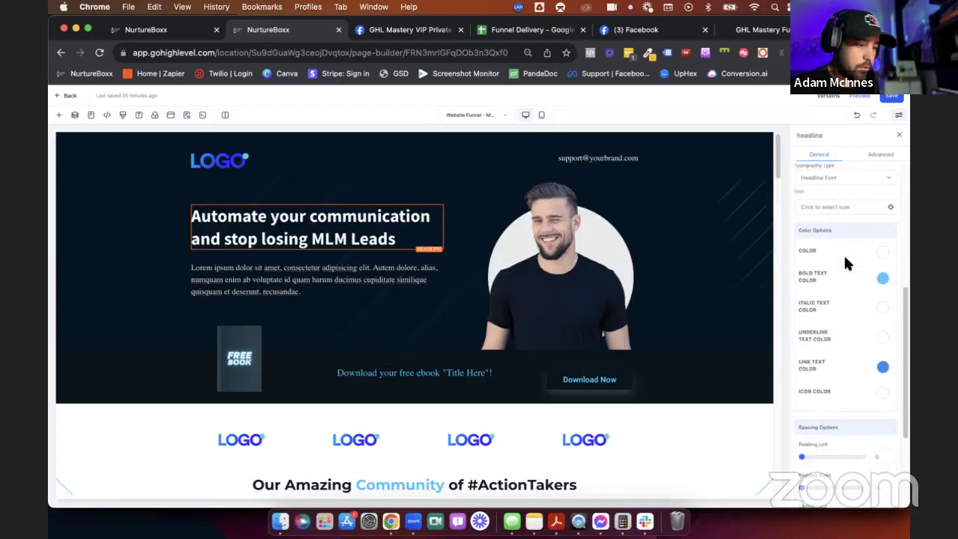
{"action": "scroll", "coordinate": [843, 254], "scroll_direction": "up", "scroll_amount": 15}
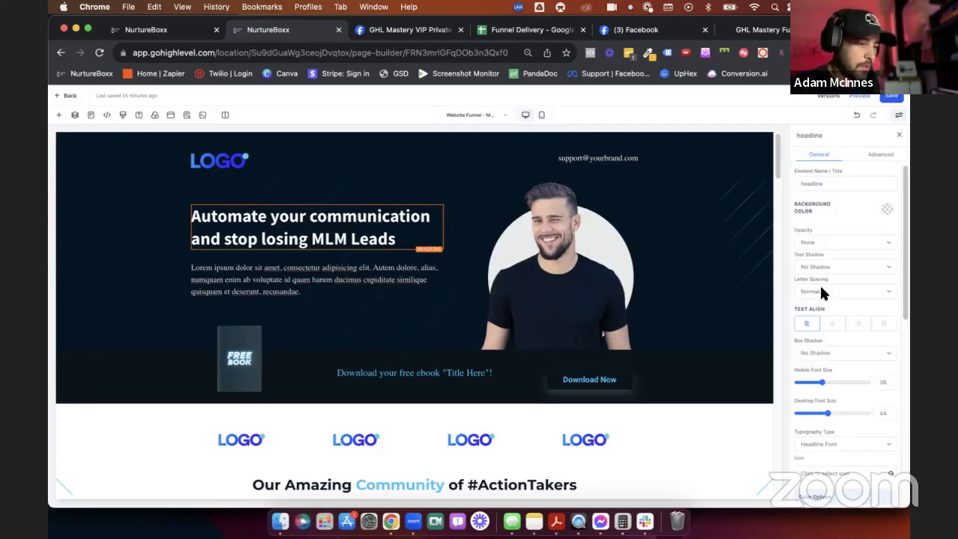
{"action": "scroll", "coordinate": [821, 292], "scroll_direction": "down", "scroll_amount": 1}
{"action": "scroll", "coordinate": [819, 283], "scroll_direction": "down", "scroll_amount": 4}
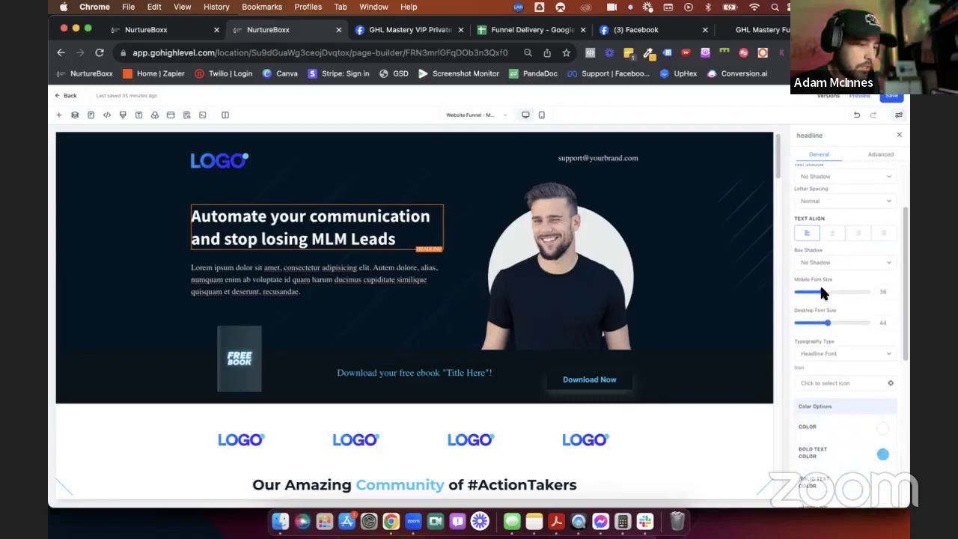
{"action": "scroll", "coordinate": [857, 210], "scroll_direction": "up", "scroll_amount": 6}
Set the headline's text transform to Uppercase.
{"action": "left_click", "coordinate": [881, 155]}
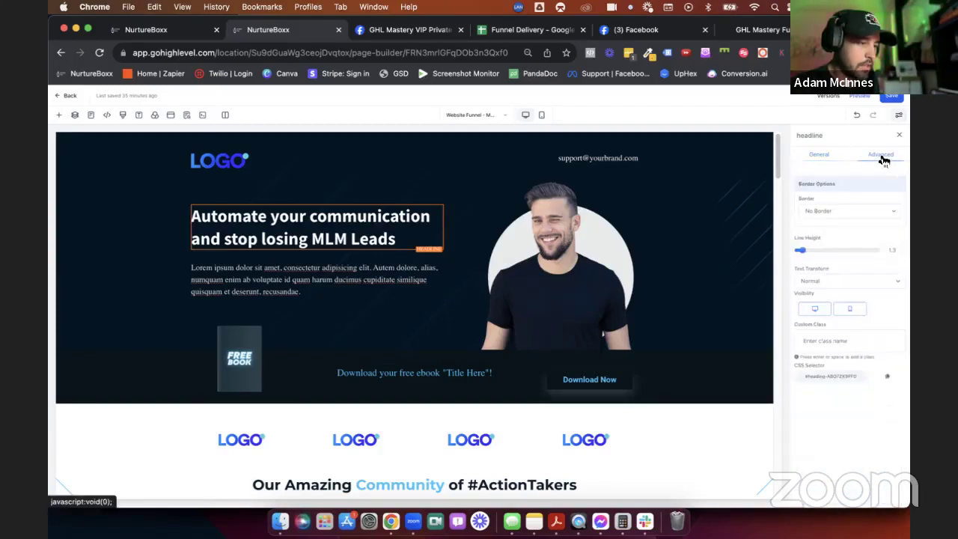
{"action": "left_click", "coordinate": [836, 281]}
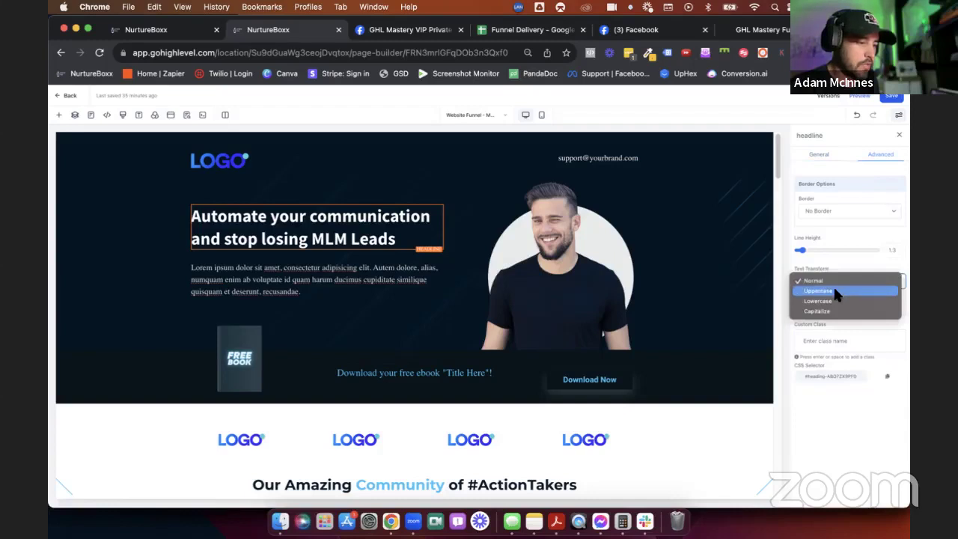
{"action": "left_click", "coordinate": [823, 289]}
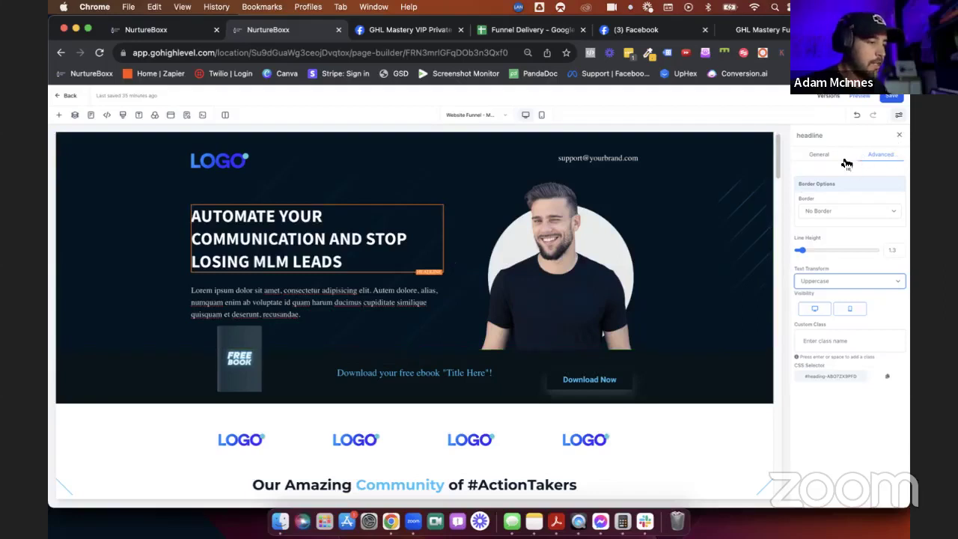
Make the words "STOP LOSING MLM LEADS" in the headline bold.
{"action": "left_click", "coordinate": [819, 154]}
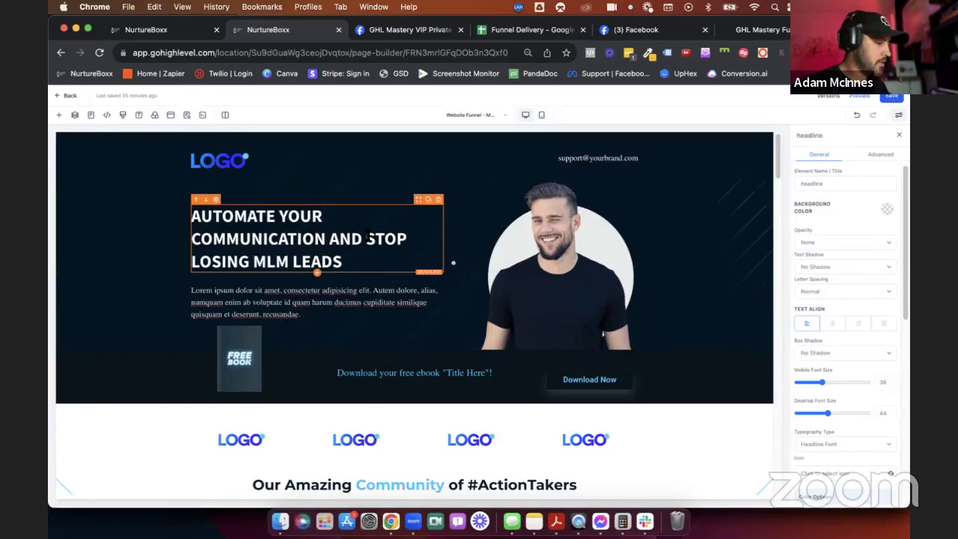
{"action": "left_click_drag", "start_coordinate": [191, 238], "coordinate": [408, 261]}
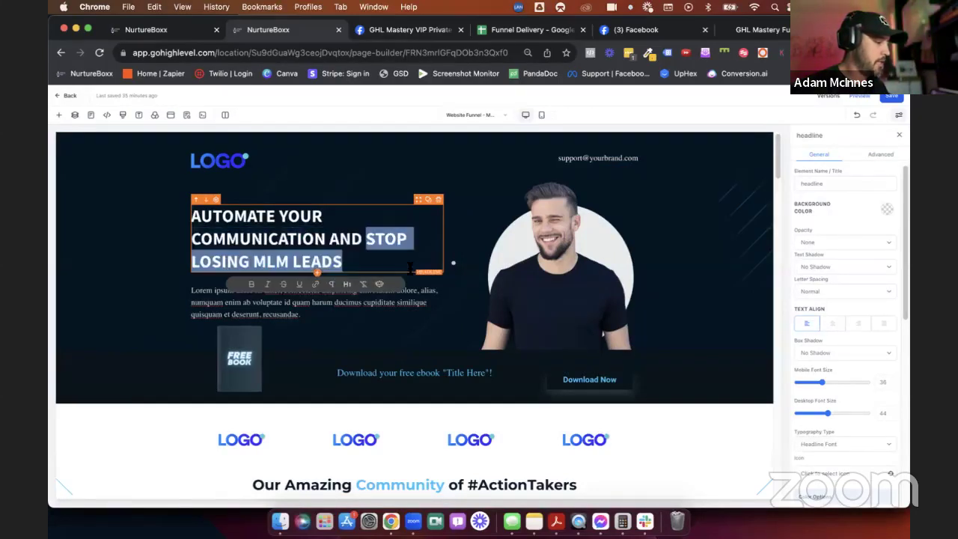
{"action": "key", "text": "super+b"}
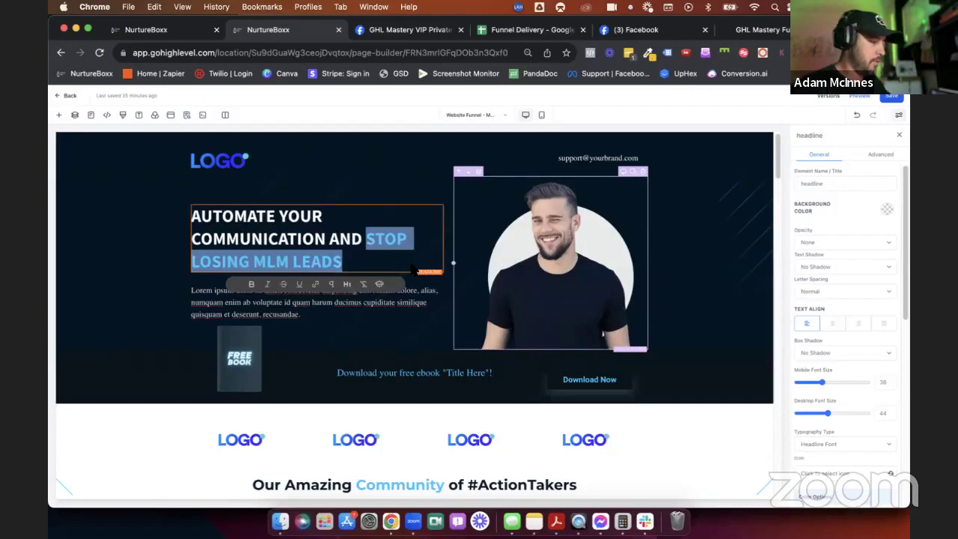
{"action": "left_click", "coordinate": [397, 257]}
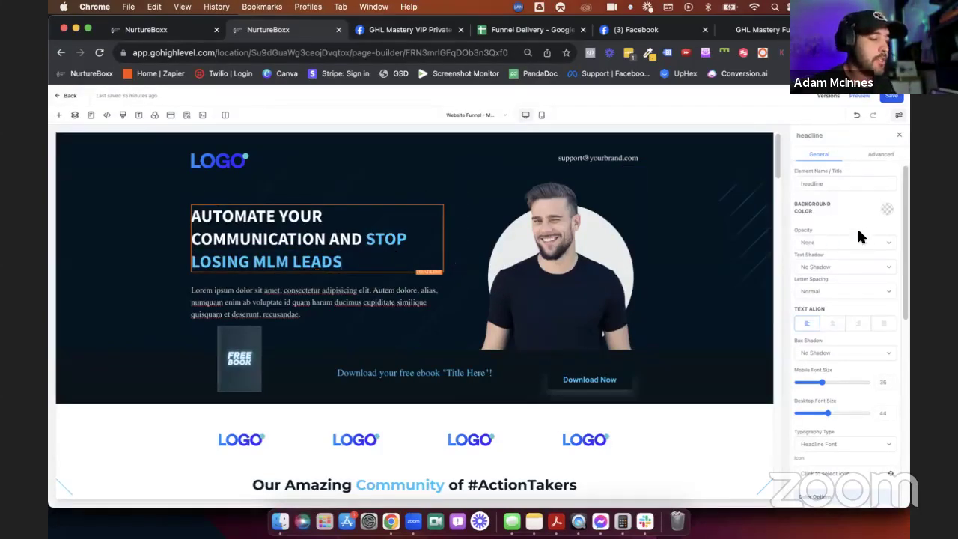
Try black as the headline's bold text color, restore the light blue, and close the color choices.
{"action": "scroll", "coordinate": [859, 232], "scroll_direction": "down", "scroll_amount": 5}
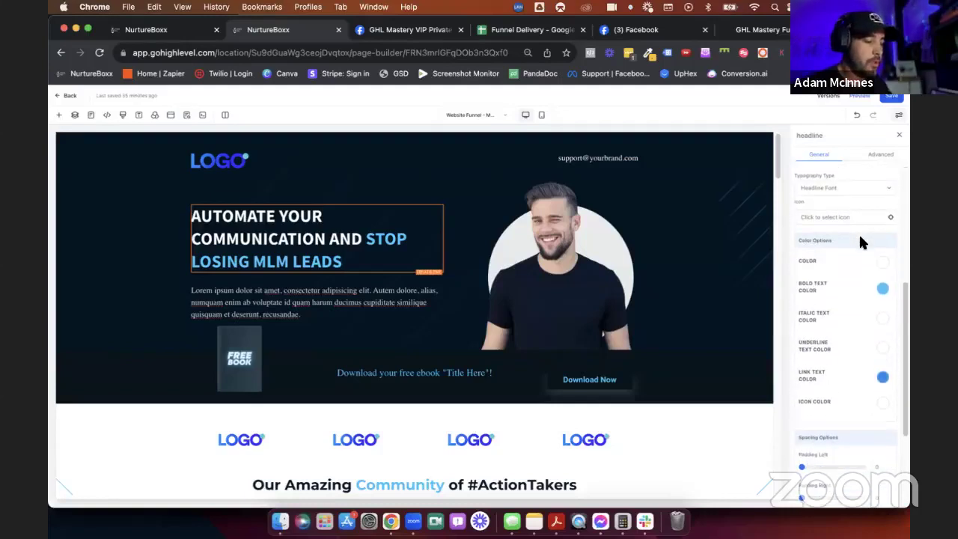
{"action": "left_click", "coordinate": [883, 289]}
{"action": "left_click", "coordinate": [866, 310]}
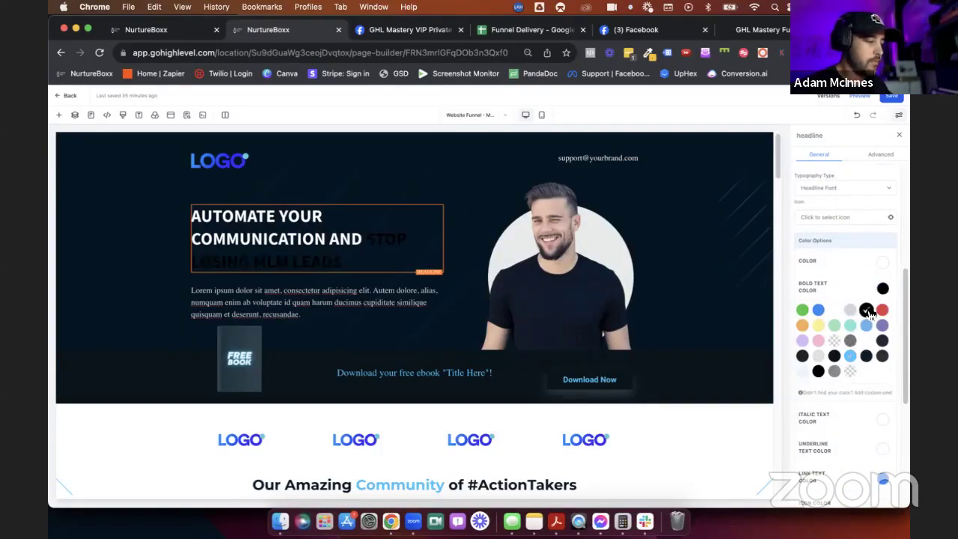
{"action": "left_click", "coordinate": [850, 356]}
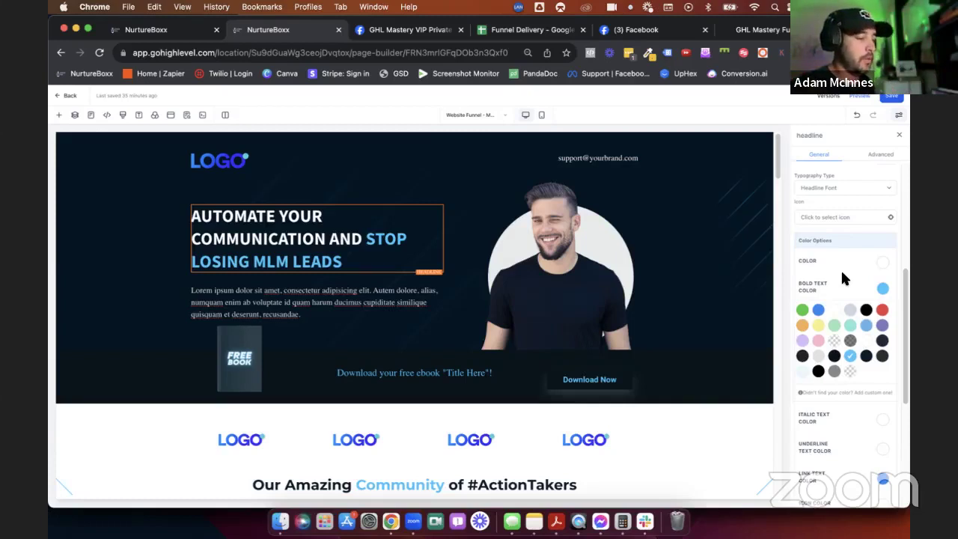
{"action": "left_click", "coordinate": [364, 261]}
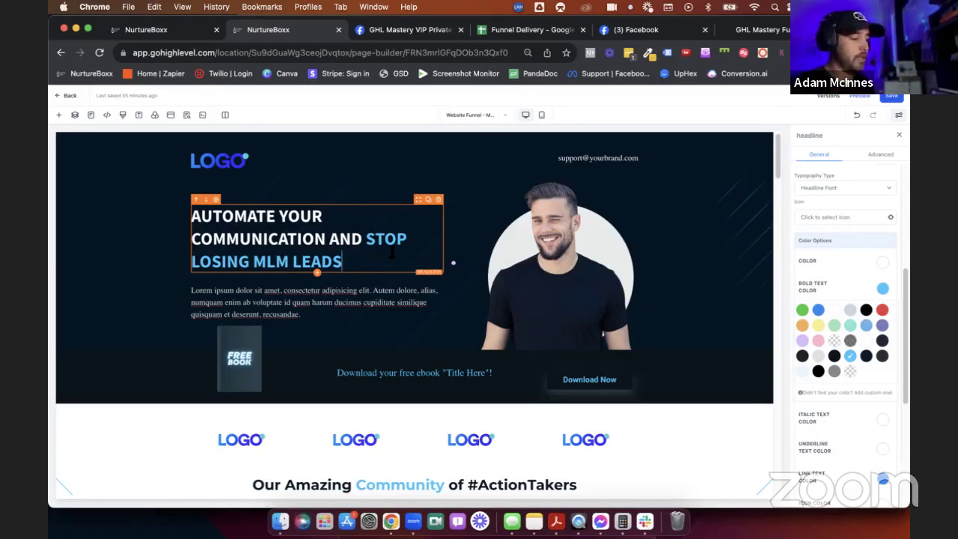
{"action": "scroll", "coordinate": [848, 279], "scroll_direction": "down", "scroll_amount": 2}
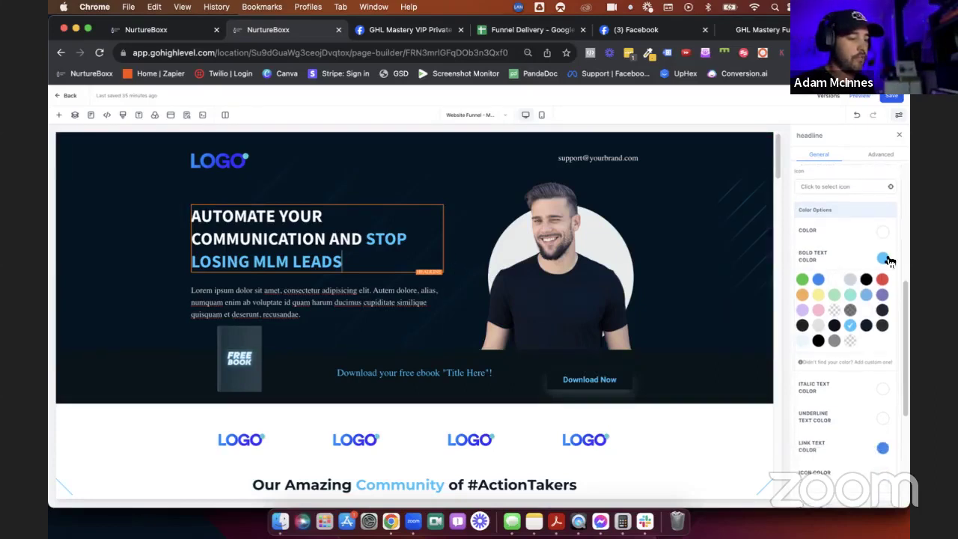
{"action": "left_click", "coordinate": [883, 259]}
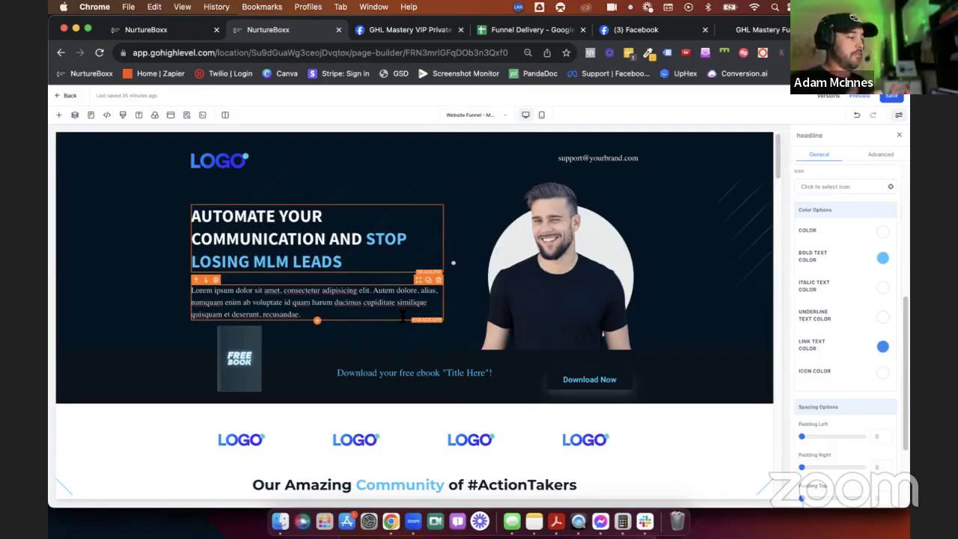
Replace the lorem ipsum paragraph under the headline with "Click the link below to view our free training...".
{"action": "triple_click", "coordinate": [323, 313]}
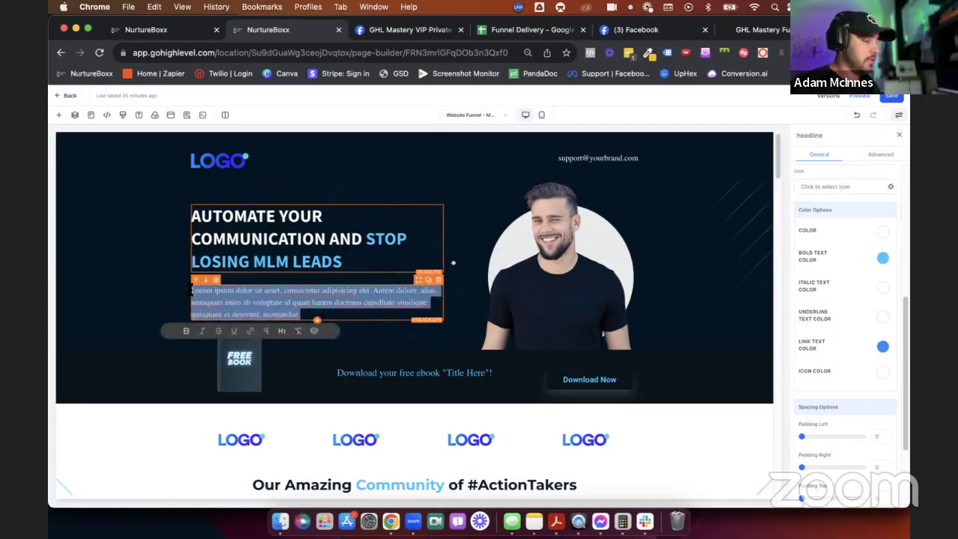
{"action": "key", "text": "BackSpace"}
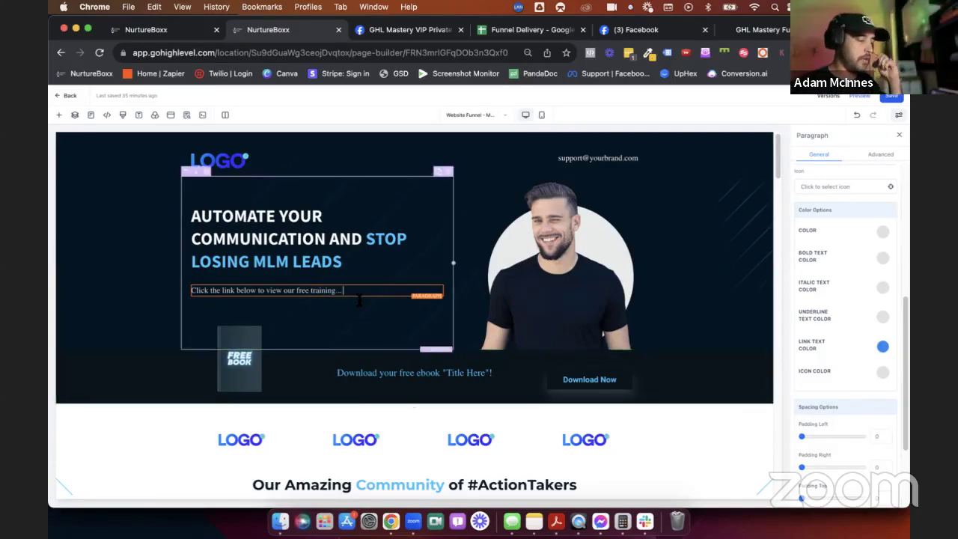
Replace the free ebook download line beside the book image with "Go watch our free training".
{"action": "left_click", "coordinate": [253, 352]}
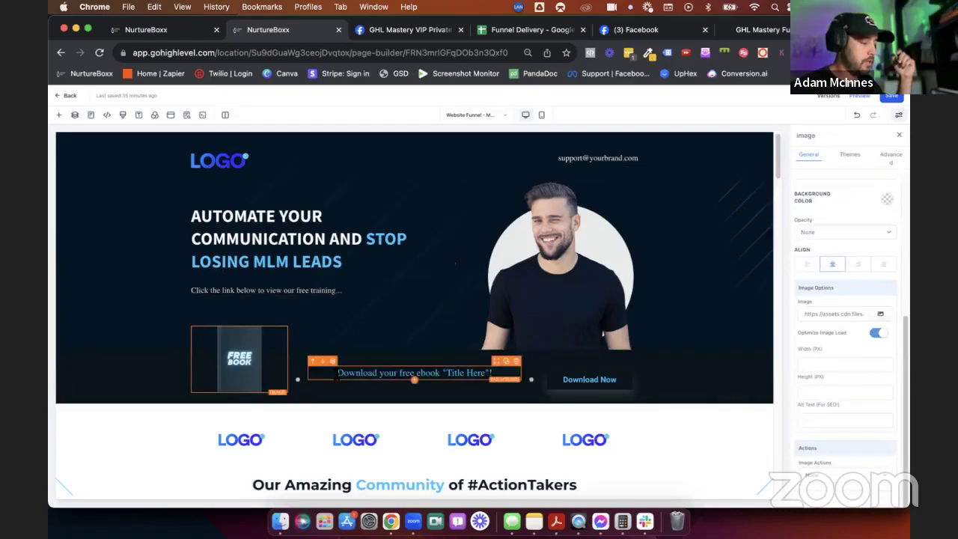
{"action": "left_click_drag", "start_coordinate": [337, 375], "coordinate": [505, 376]}
{"action": "type", "text": "Go"}
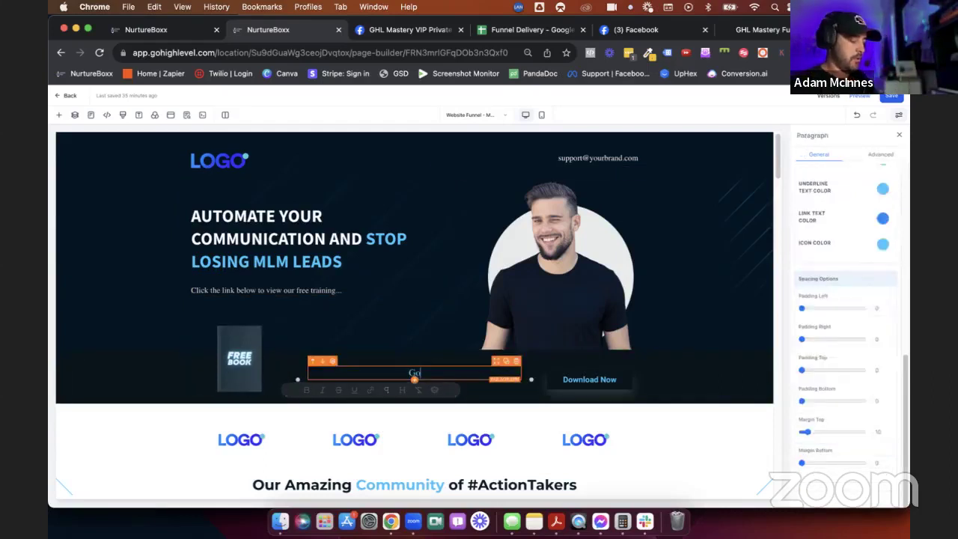
{"action": "type", "text": " watch our fre"}
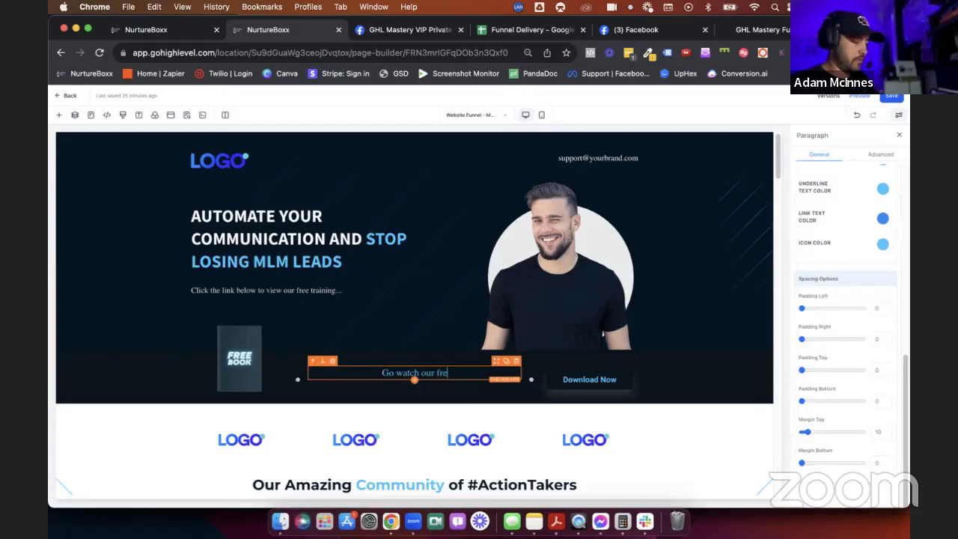
{"action": "type", "text": "e training"}
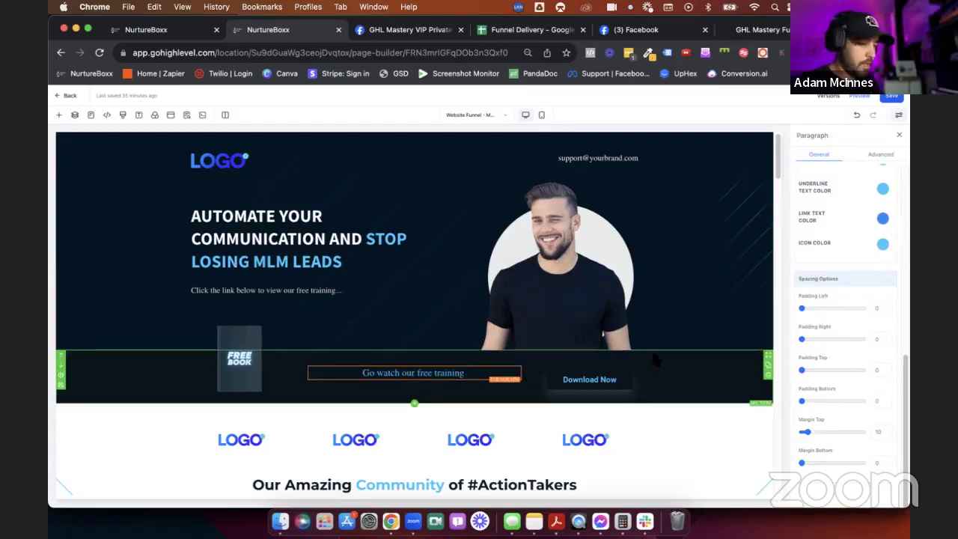
Change the "Download Now" button's text to "View Training".
{"action": "left_click", "coordinate": [593, 382]}
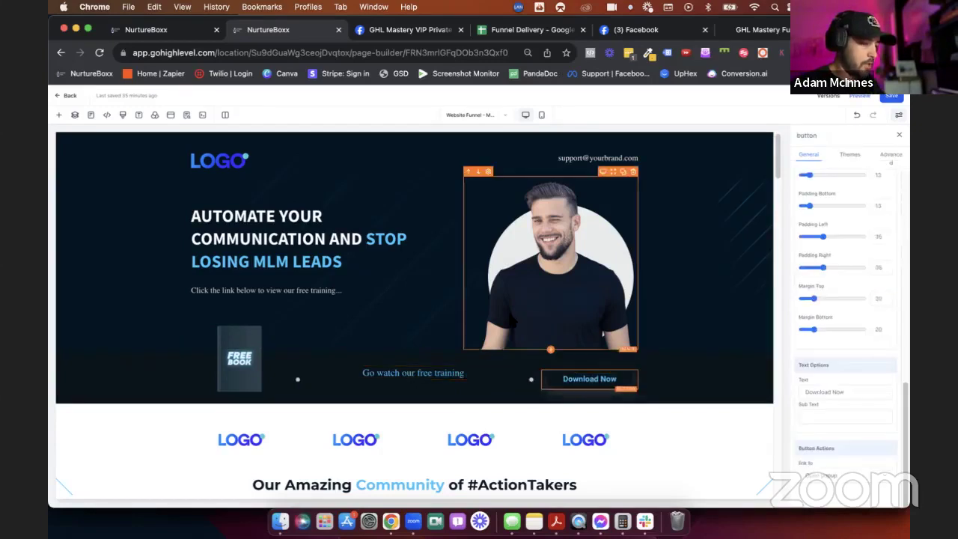
{"action": "left_click", "coordinate": [820, 391]}
{"action": "triple_click", "coordinate": [821, 392]}
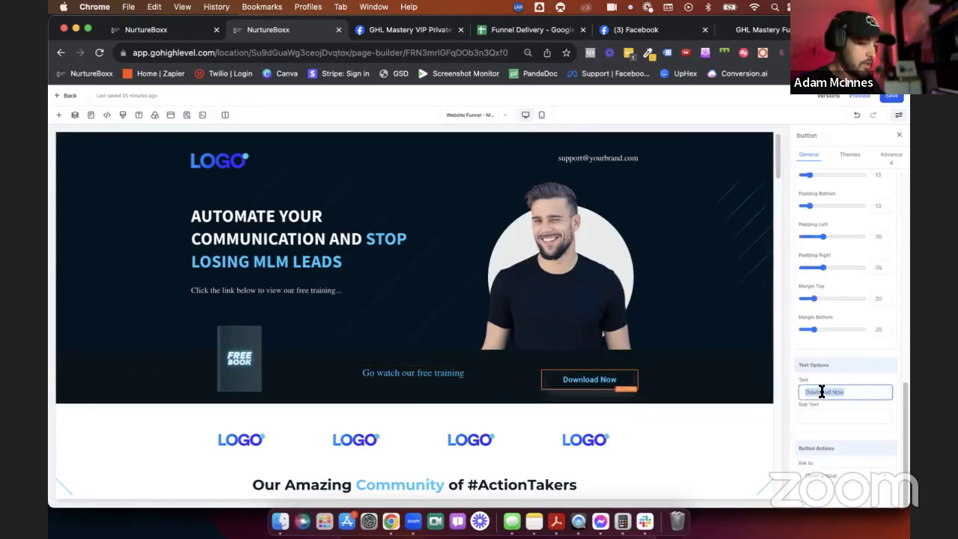
{"action": "type", "text": "View"}
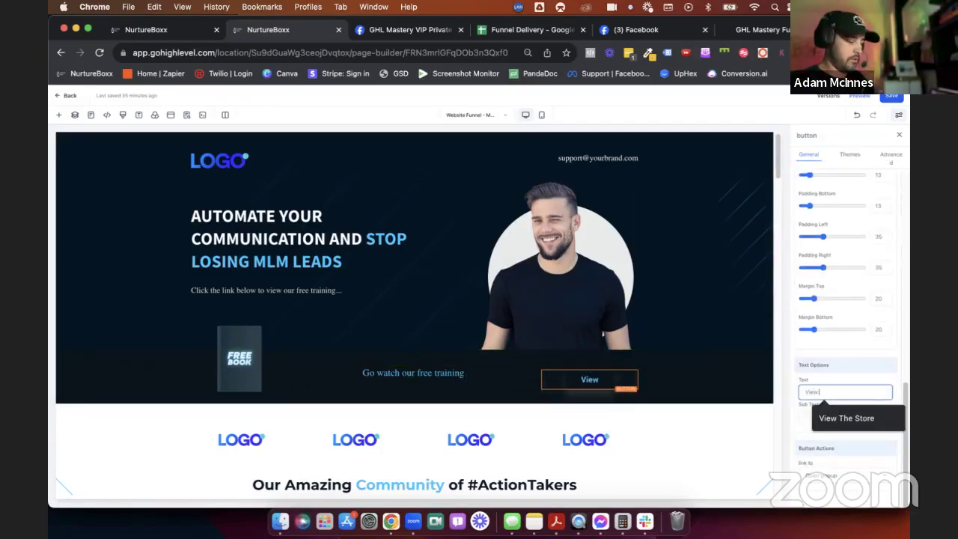
{"action": "type", "text": " Train"}
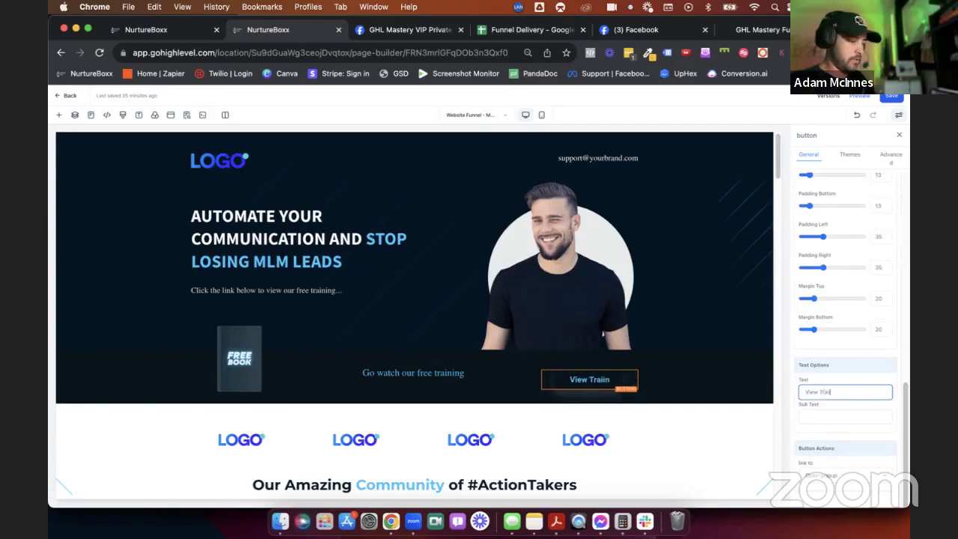
{"action": "key", "text": "BackSpace"}
{"action": "key", "text": "BackSpace"}
{"action": "type", "text": "ining"}
{"action": "left_click", "coordinate": [749, 406]}
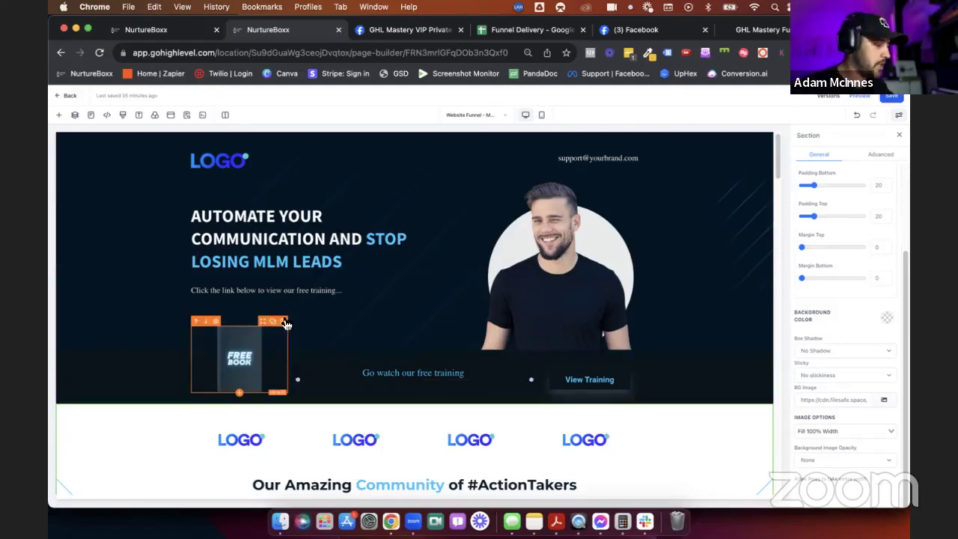
Delete the free book image and the empty column it leaves behind.
{"action": "left_click", "coordinate": [283, 320]}
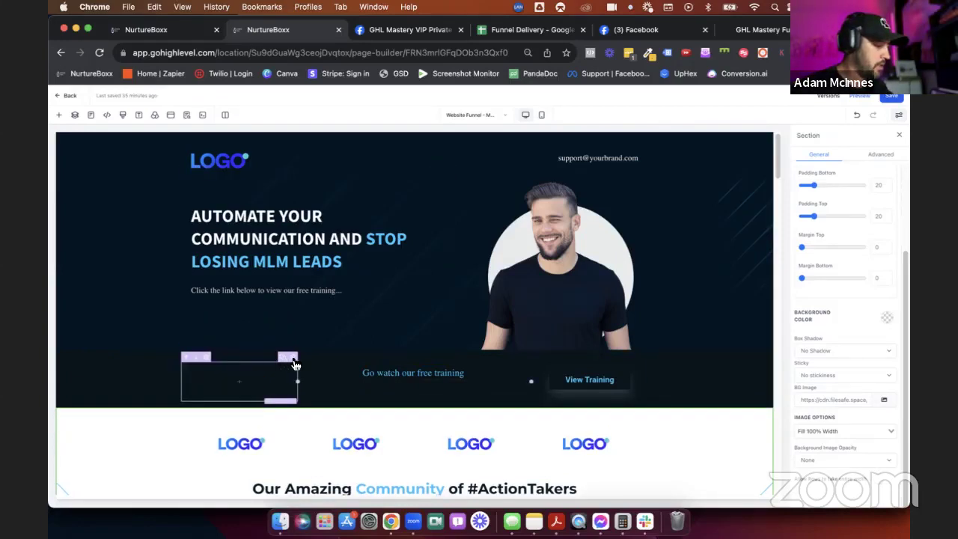
{"action": "left_click", "coordinate": [289, 360]}
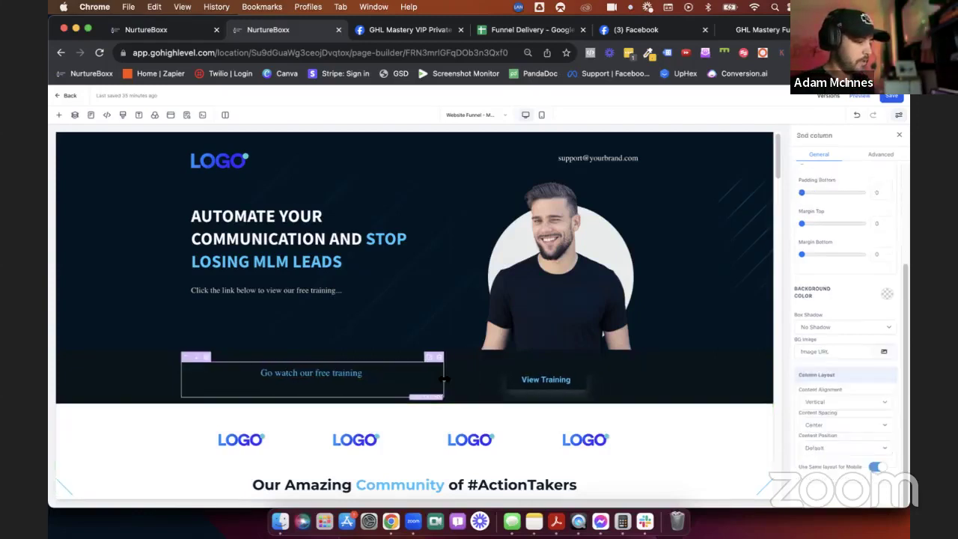
Set the View Training button's horizontal space to Inherit in its advanced options.
{"action": "left_click", "coordinate": [545, 380]}
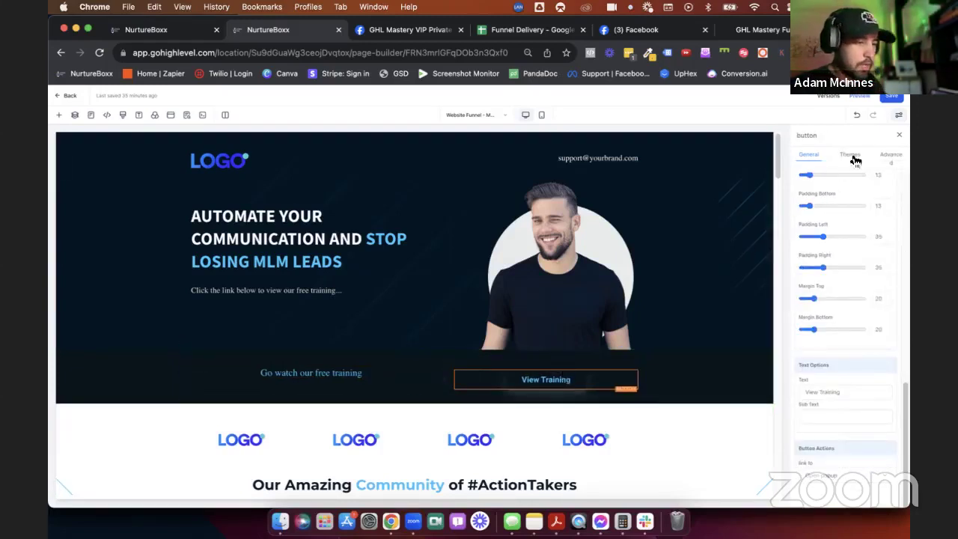
{"action": "left_click", "coordinate": [885, 158]}
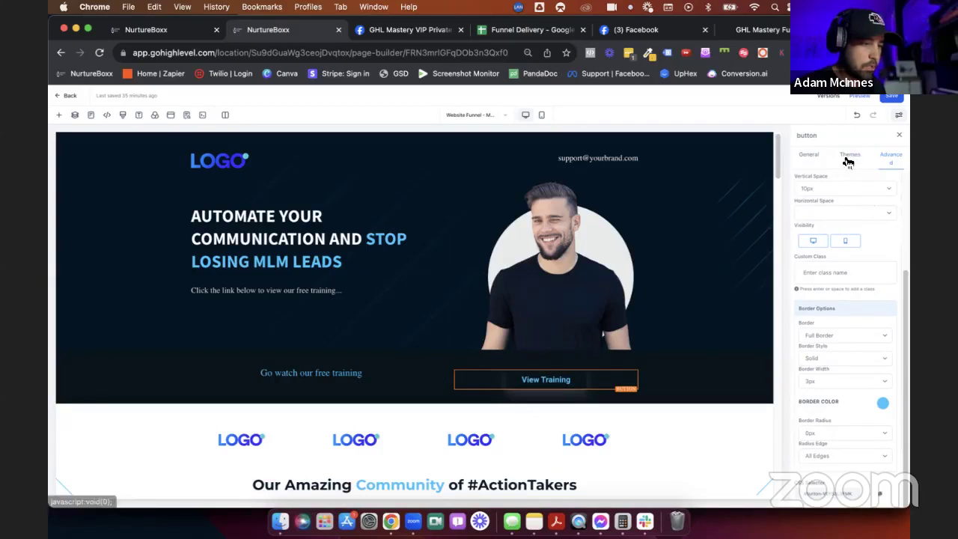
{"action": "left_click", "coordinate": [859, 212]}
{"action": "left_click", "coordinate": [857, 213]}
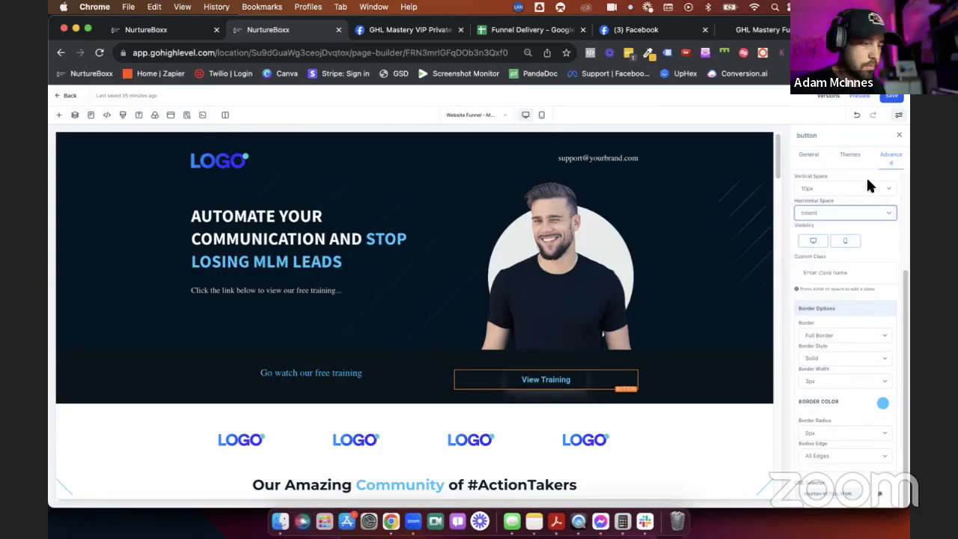
Set the View Training button's full width option to Fill Width.
{"action": "left_click", "coordinate": [850, 154]}
{"action": "left_click", "coordinate": [810, 155]}
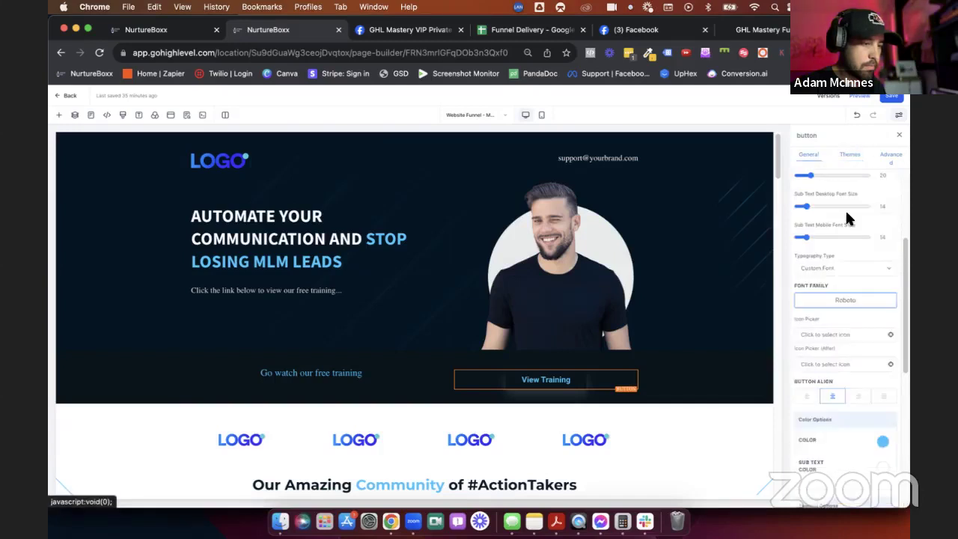
{"action": "scroll", "coordinate": [845, 209], "scroll_direction": "up", "scroll_amount": 5}
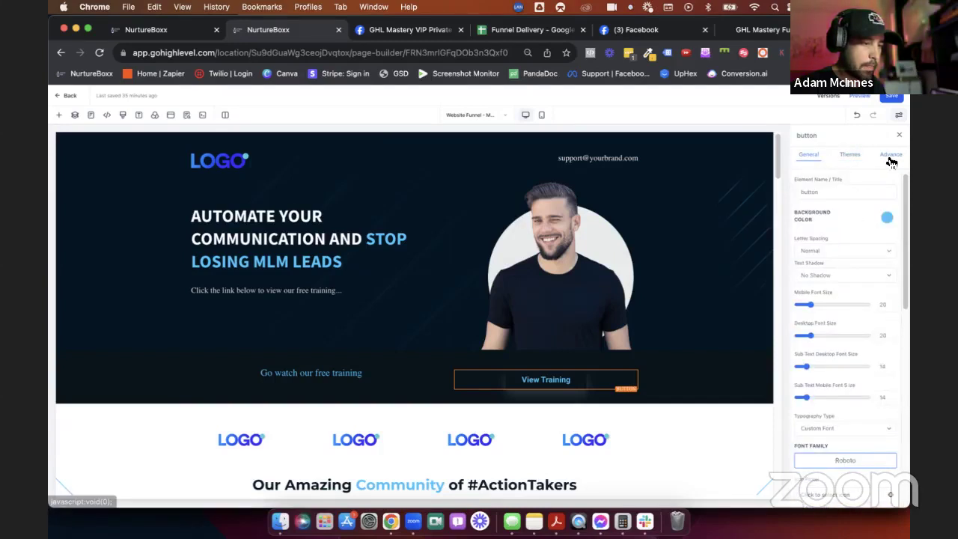
{"action": "left_click", "coordinate": [890, 157]}
{"action": "left_click", "coordinate": [834, 219]}
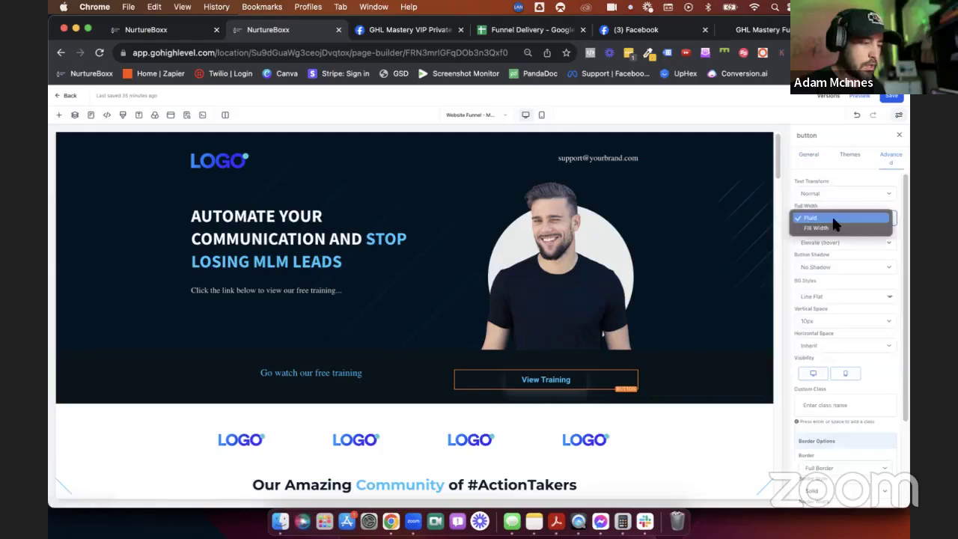
{"action": "left_click", "coordinate": [832, 227]}
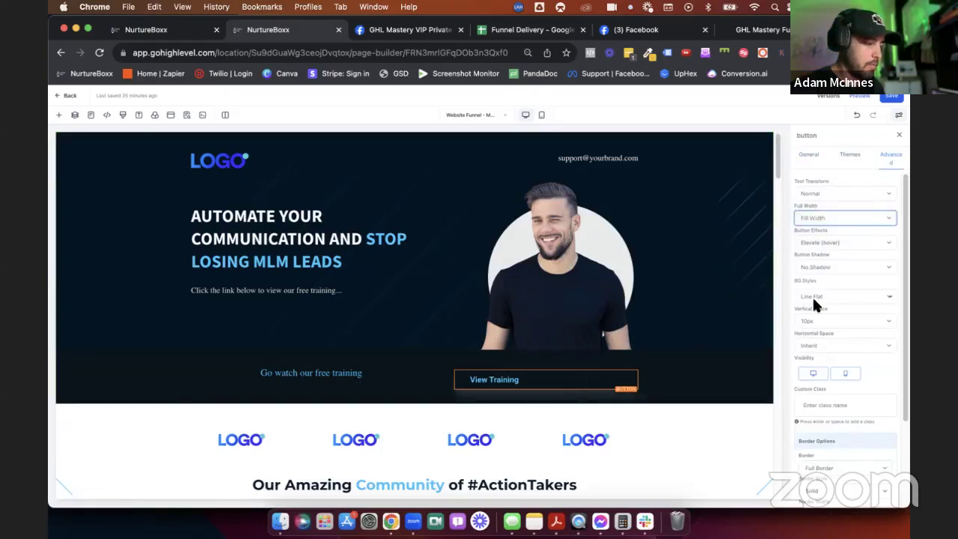
Set the View Training button's right and left padding to 0.
{"action": "left_click", "coordinate": [813, 157]}
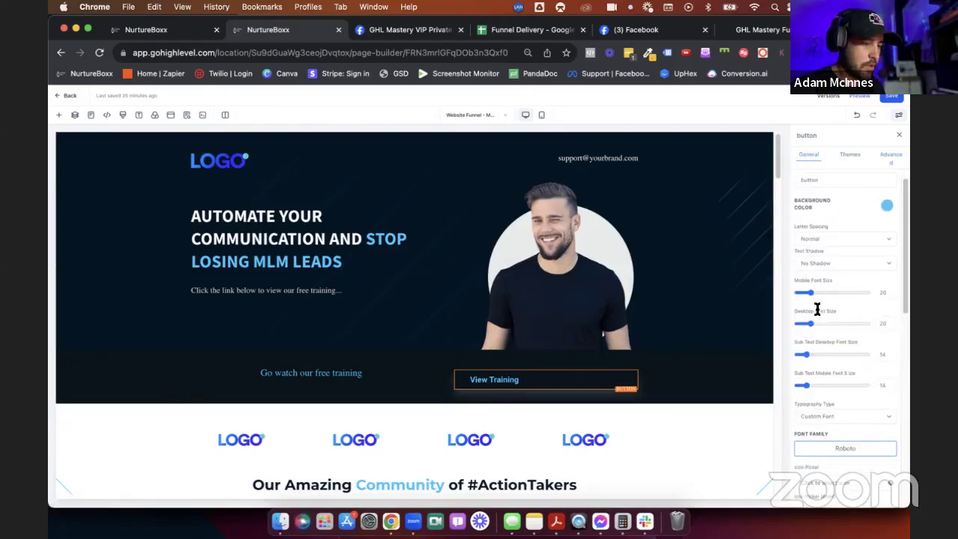
{"action": "scroll", "coordinate": [817, 310], "scroll_direction": "down", "scroll_amount": 8}
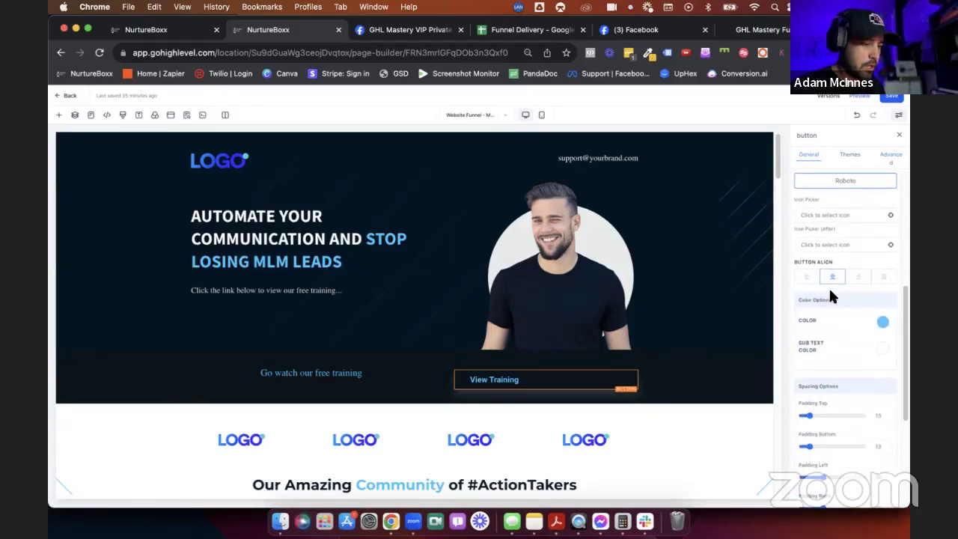
{"action": "scroll", "coordinate": [829, 341], "scroll_direction": "down", "scroll_amount": 3}
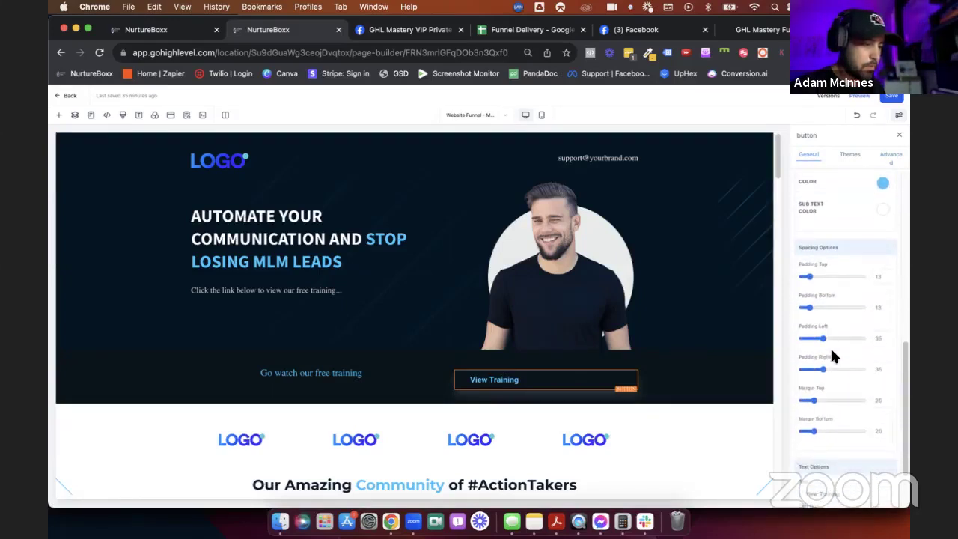
{"action": "double_click", "coordinate": [880, 370]}
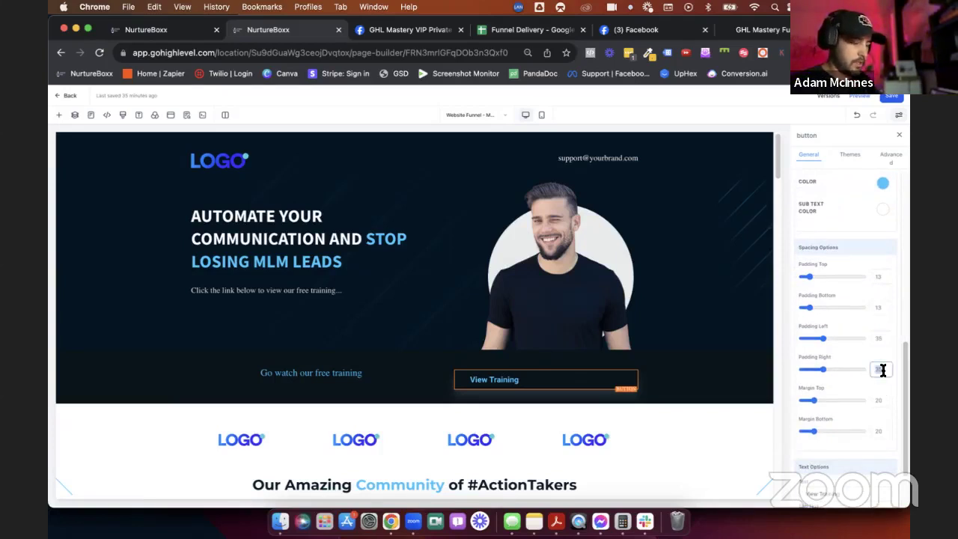
{"action": "type", "text": "0"}
{"action": "double_click", "coordinate": [880, 339]}
{"action": "type", "text": "0"}
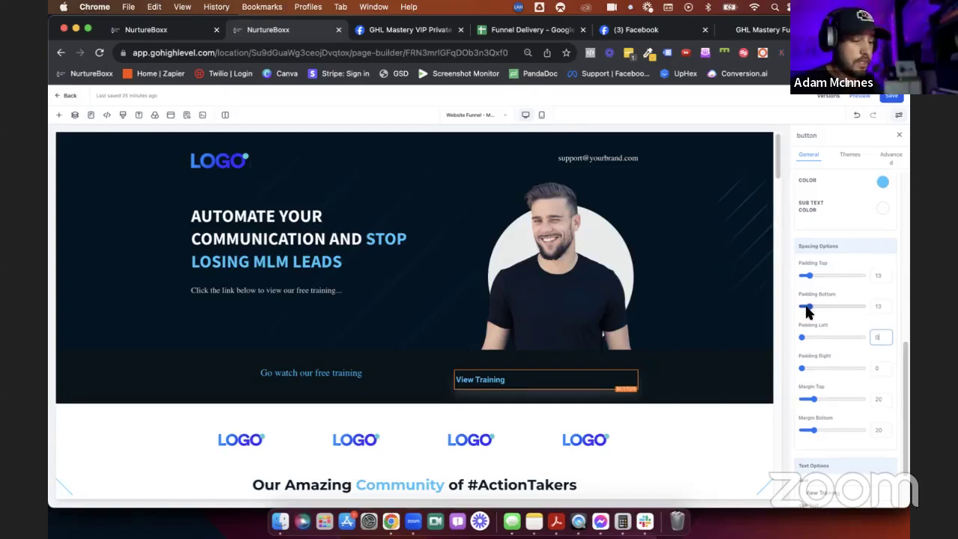
Open the page's popup for editing and add a one-column row to it.
{"action": "scroll", "coordinate": [808, 311], "scroll_direction": "down", "scroll_amount": 3}
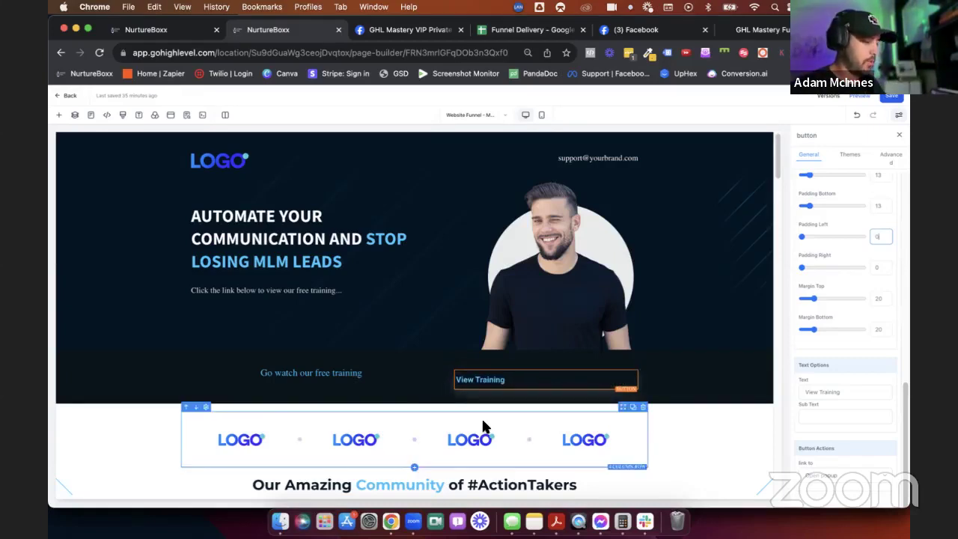
{"action": "scroll", "coordinate": [487, 412], "scroll_direction": "down", "scroll_amount": 4}
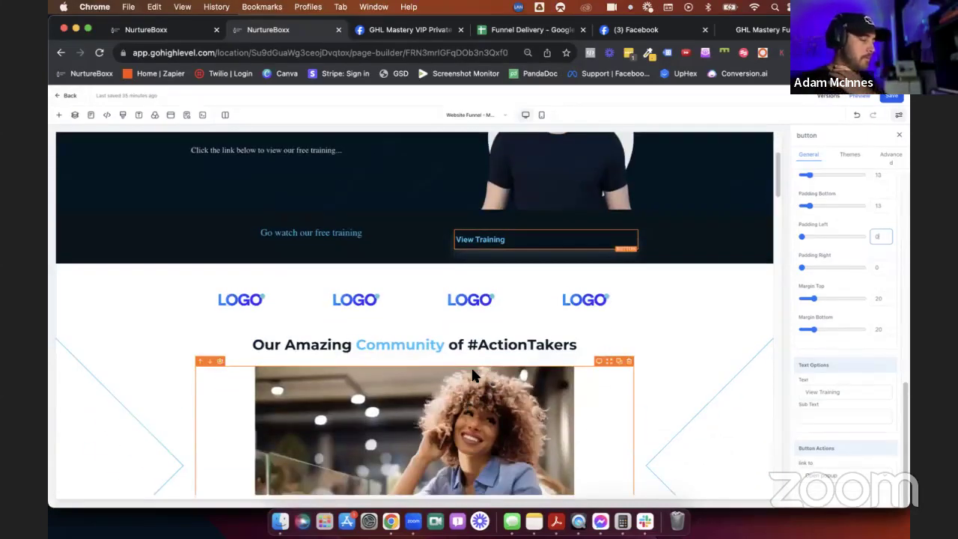
{"action": "scroll", "coordinate": [470, 366], "scroll_direction": "up", "scroll_amount": 4}
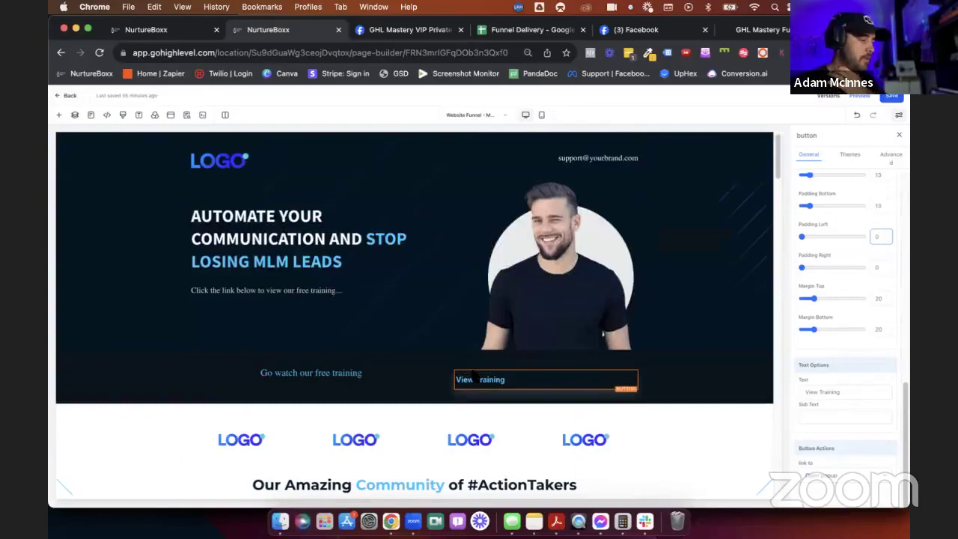
{"action": "left_click", "coordinate": [528, 389]}
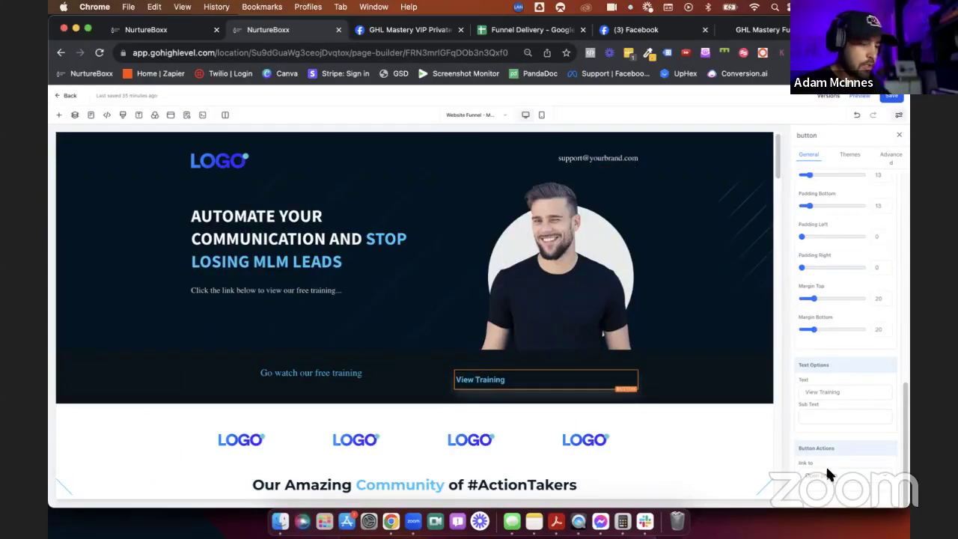
{"action": "left_click", "coordinate": [172, 116]}
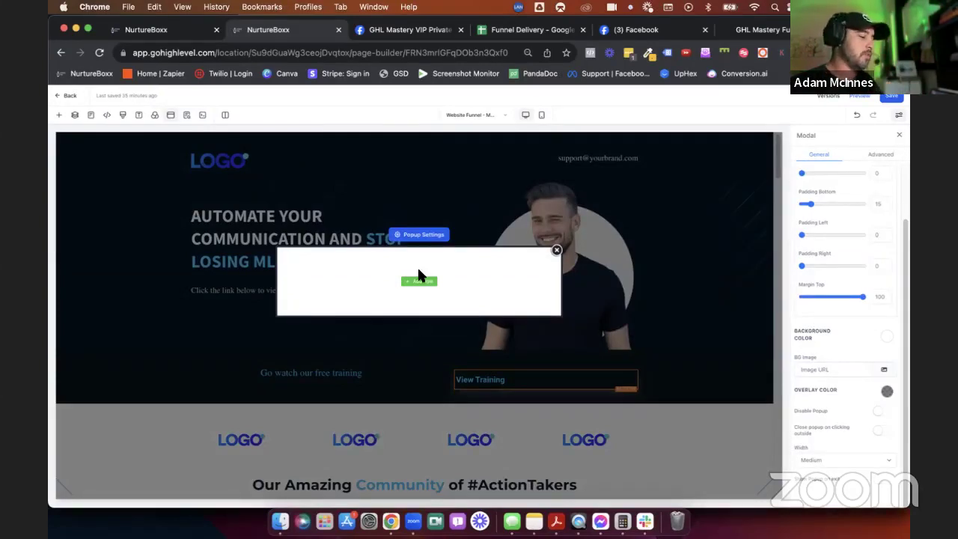
{"action": "left_click", "coordinate": [420, 281]}
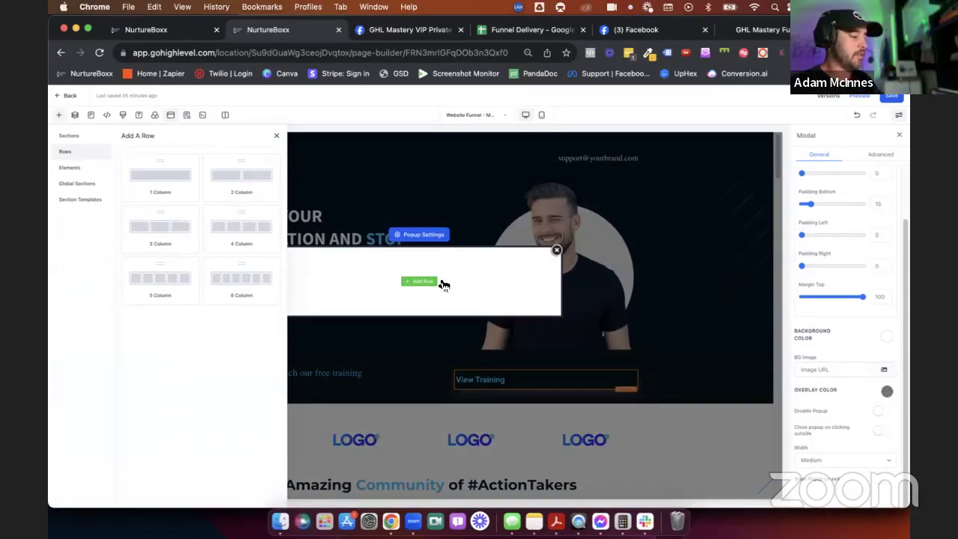
{"action": "left_click", "coordinate": [168, 173]}
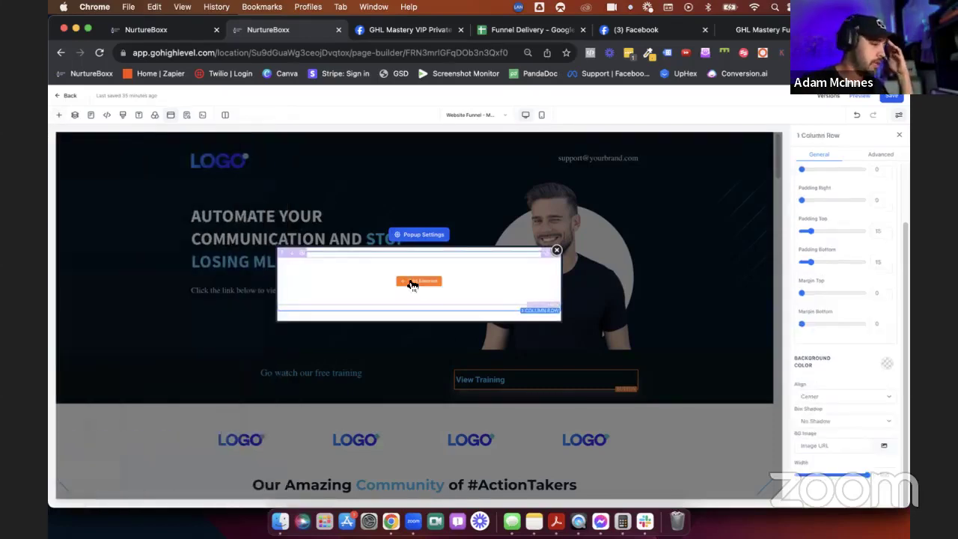
Add a Form element to the popup's column and choose "Additional Info Form" as its form.
{"action": "left_click", "coordinate": [418, 281]}
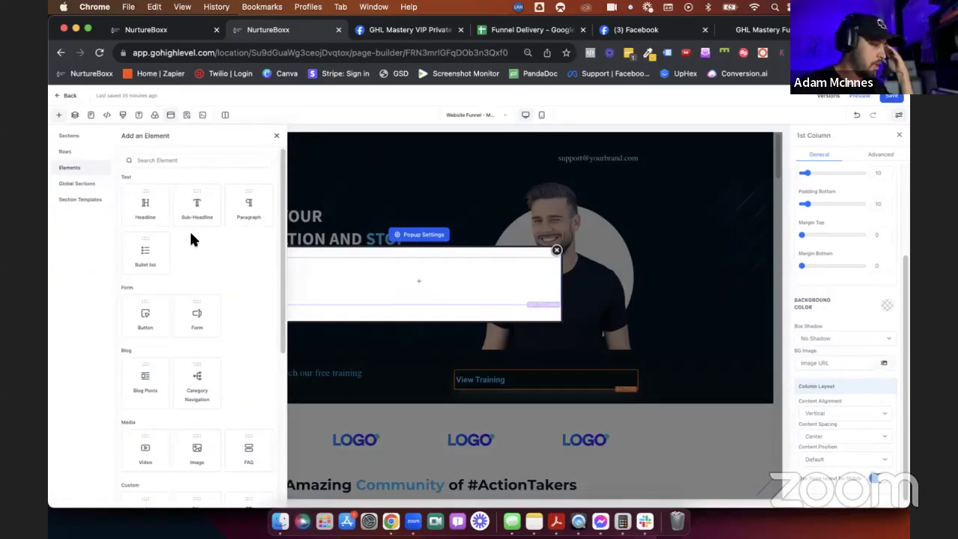
{"action": "scroll", "coordinate": [189, 230], "scroll_direction": "down", "scroll_amount": 1}
{"action": "left_click", "coordinate": [197, 278]}
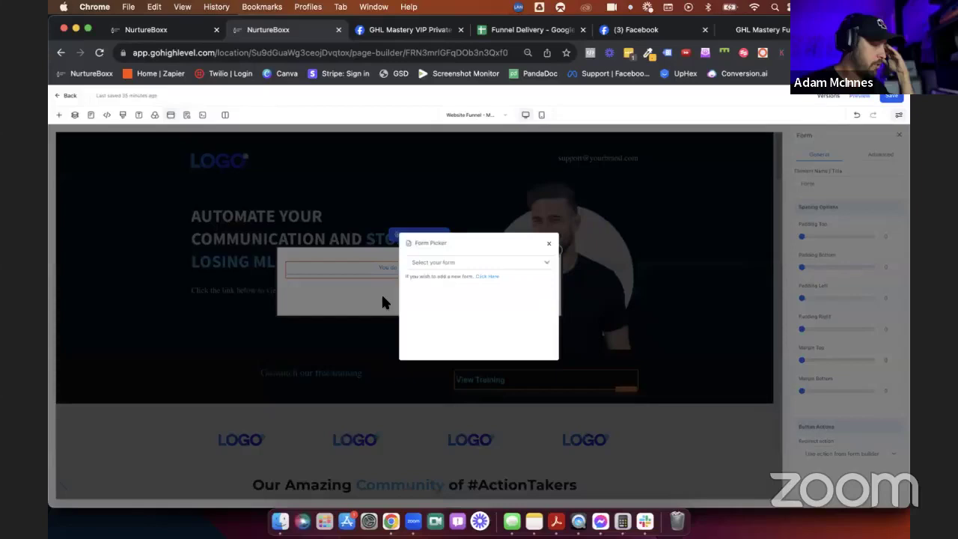
{"action": "left_click", "coordinate": [478, 263]}
{"action": "left_click", "coordinate": [472, 279]}
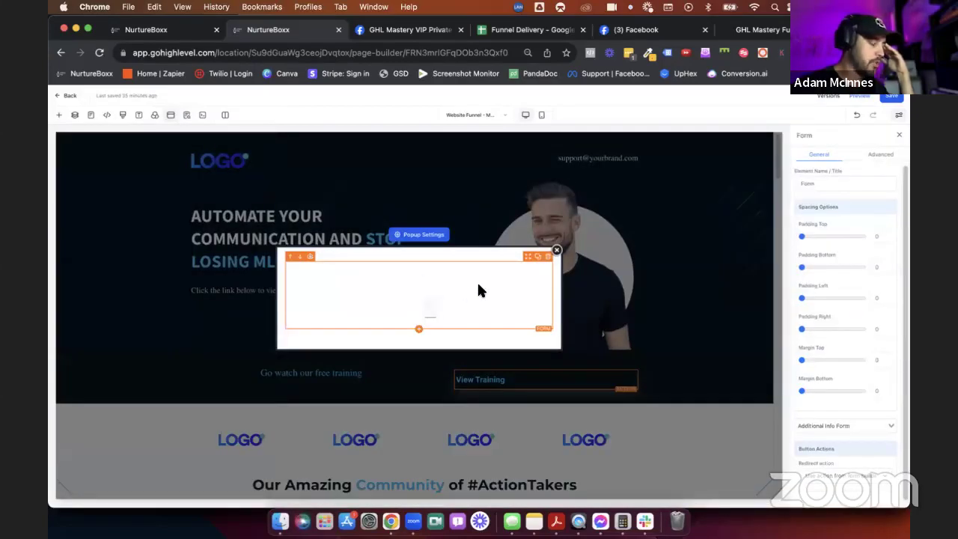
Save the page and test the View Training button in the page preview.
{"action": "scroll", "coordinate": [527, 286], "scroll_direction": "down", "scroll_amount": 10}
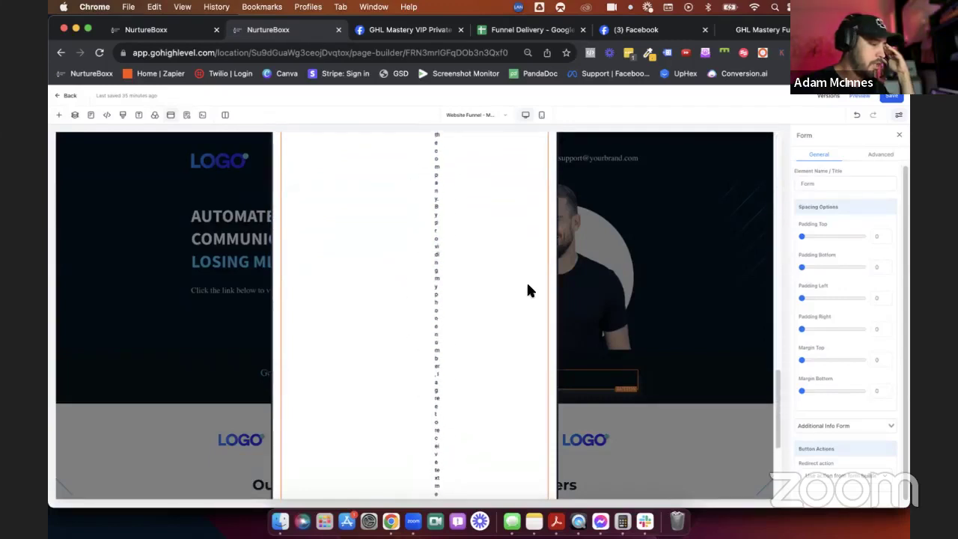
{"action": "left_click", "coordinate": [890, 96]}
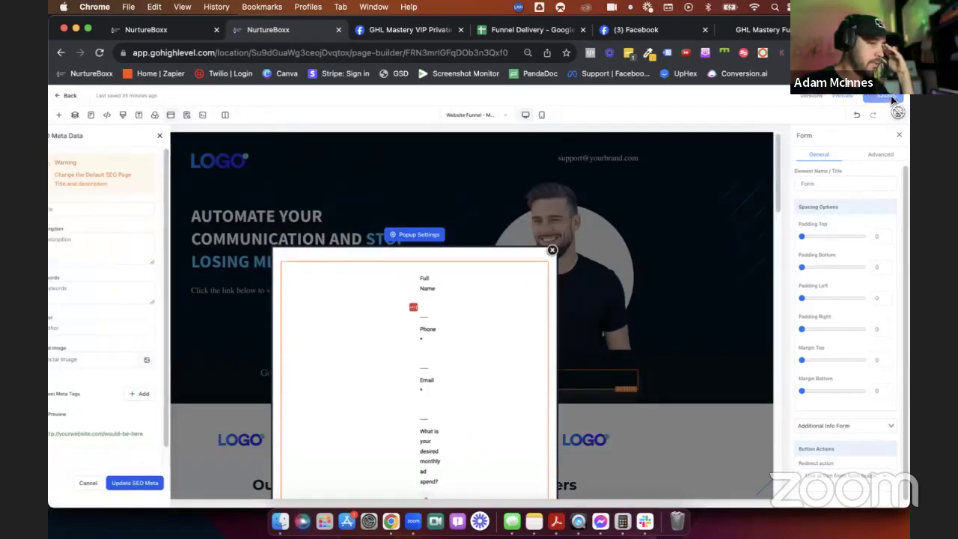
{"action": "left_click", "coordinate": [844, 96]}
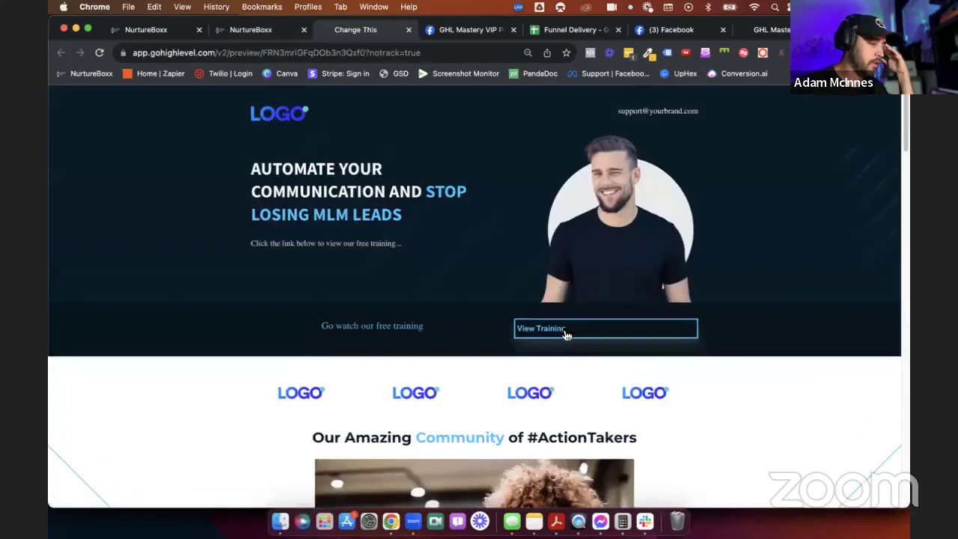
{"action": "left_click", "coordinate": [562, 323]}
{"action": "left_click", "coordinate": [607, 172]}
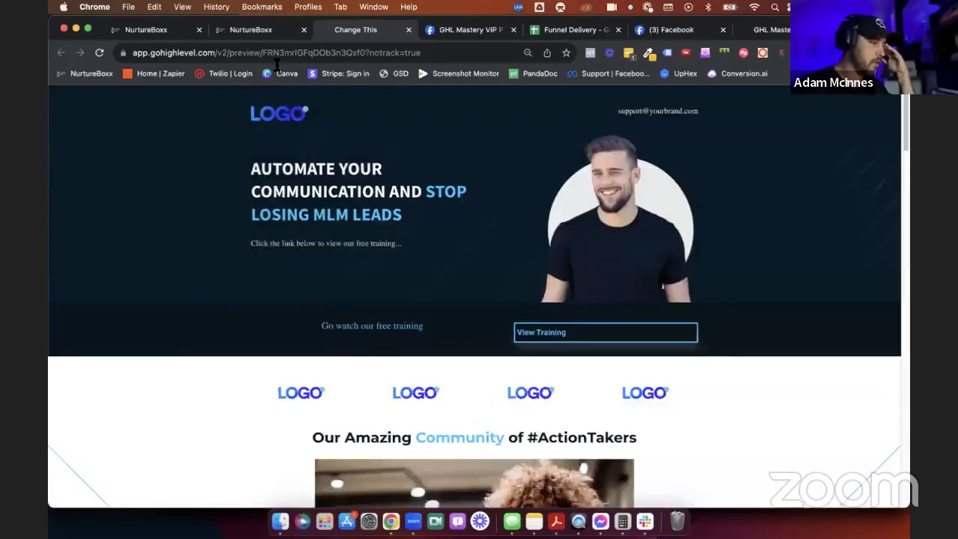
{"action": "left_click", "coordinate": [262, 30]}
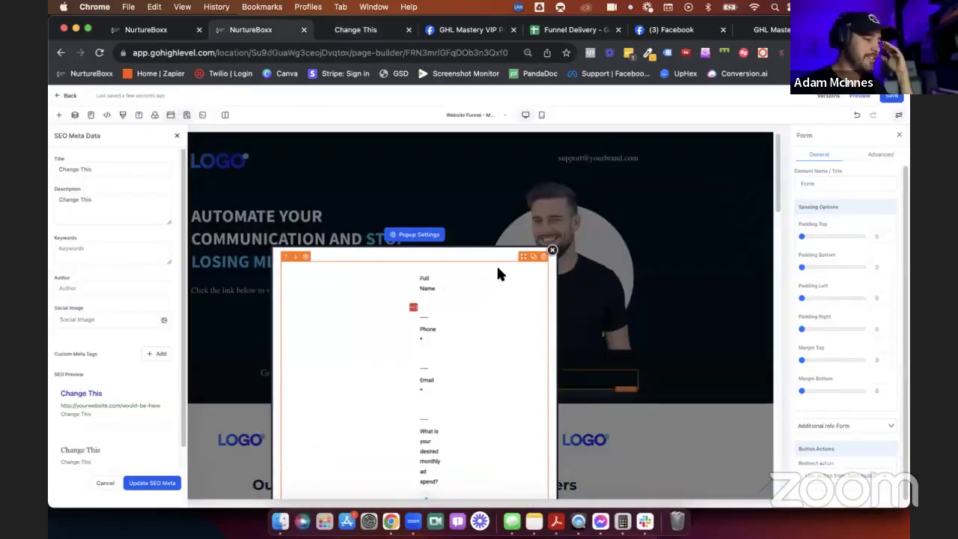
Replace the popup's form with a Survey element that uses the "additional info survey".
{"action": "left_click", "coordinate": [543, 256]}
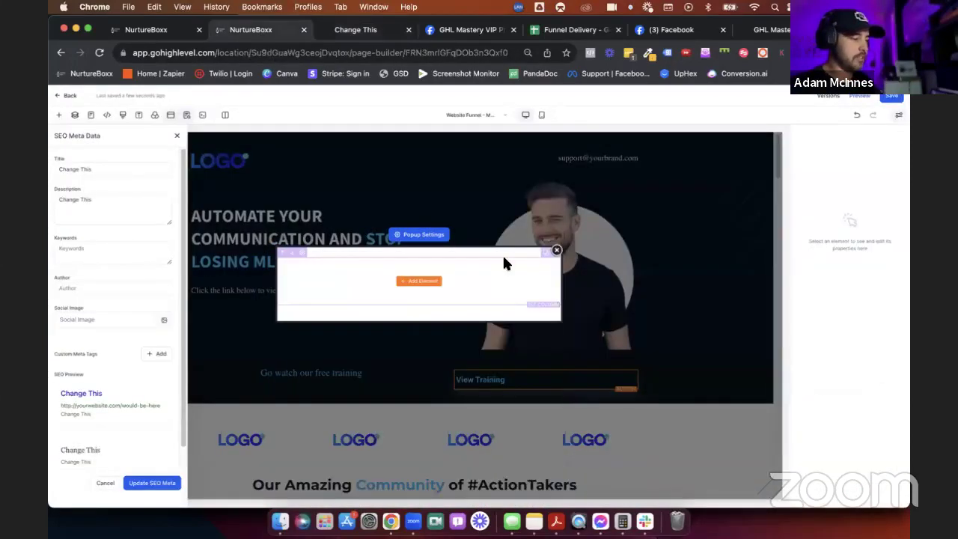
{"action": "left_click", "coordinate": [425, 281]}
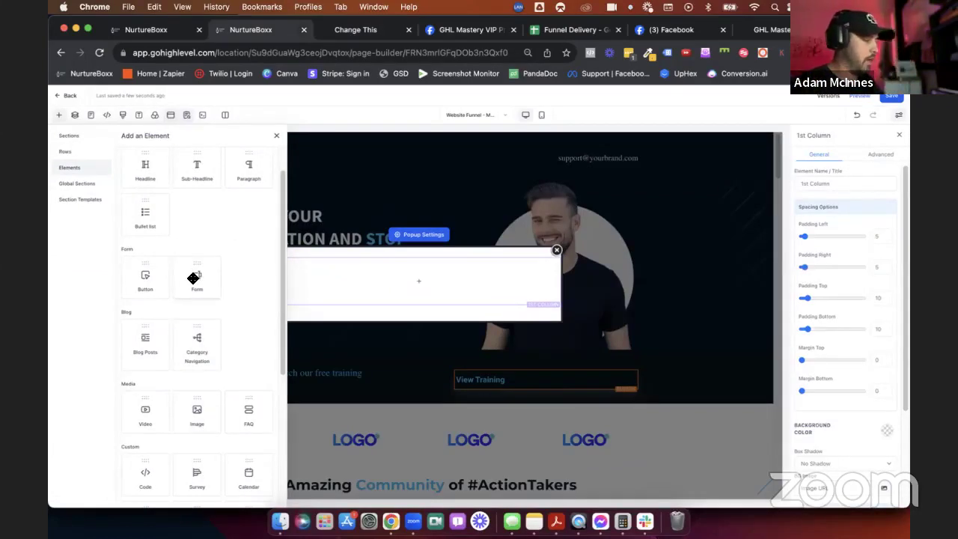
{"action": "scroll", "coordinate": [204, 153], "scroll_direction": "up", "scroll_amount": 2}
{"action": "left_click", "coordinate": [199, 160]}
{"action": "type", "text": "sur"}
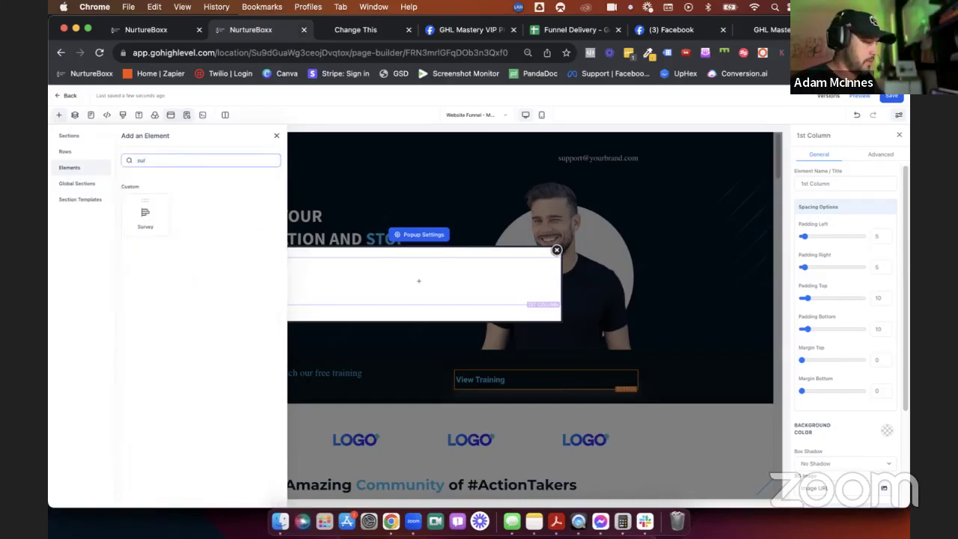
{"action": "left_click", "coordinate": [152, 208]}
{"action": "left_click", "coordinate": [451, 267]}
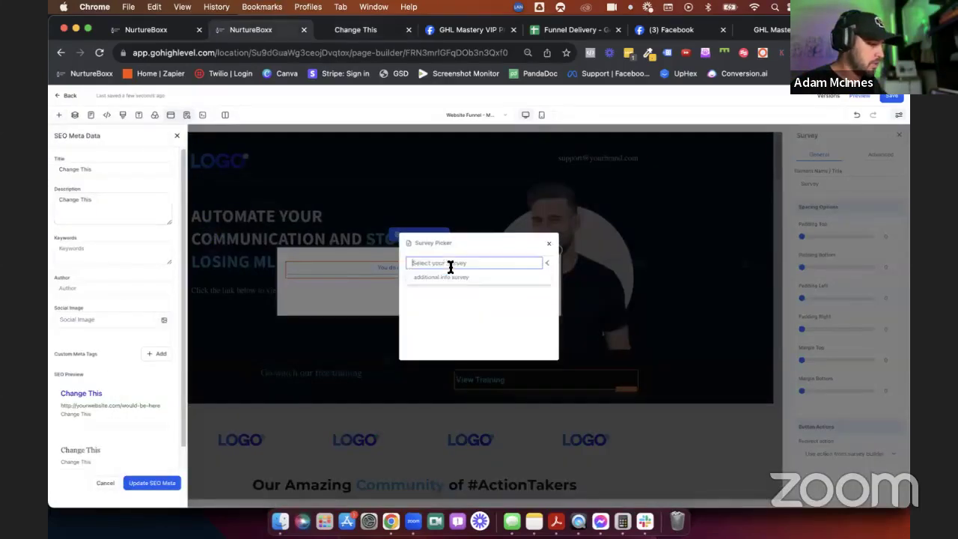
{"action": "left_click", "coordinate": [455, 279]}
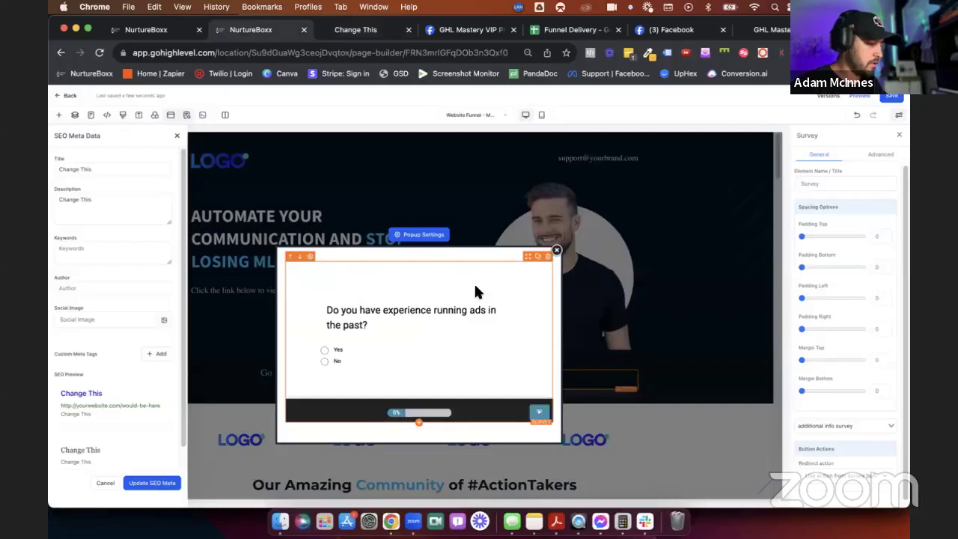
{"action": "key", "text": "super+s"}
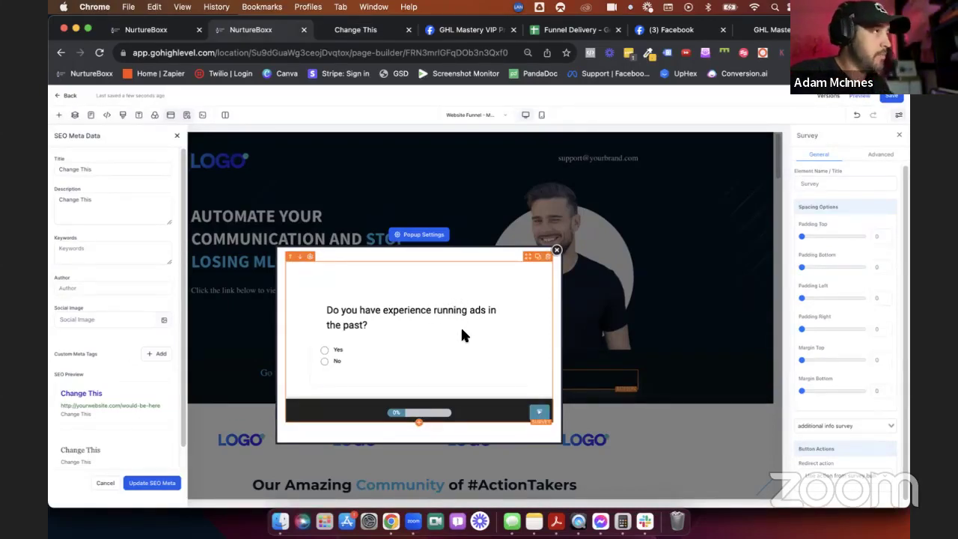
Set the survey's redirect action to "Go to Next step", then save the page and close the popup.
{"action": "scroll", "coordinate": [838, 349], "scroll_direction": "down", "scroll_amount": 1}
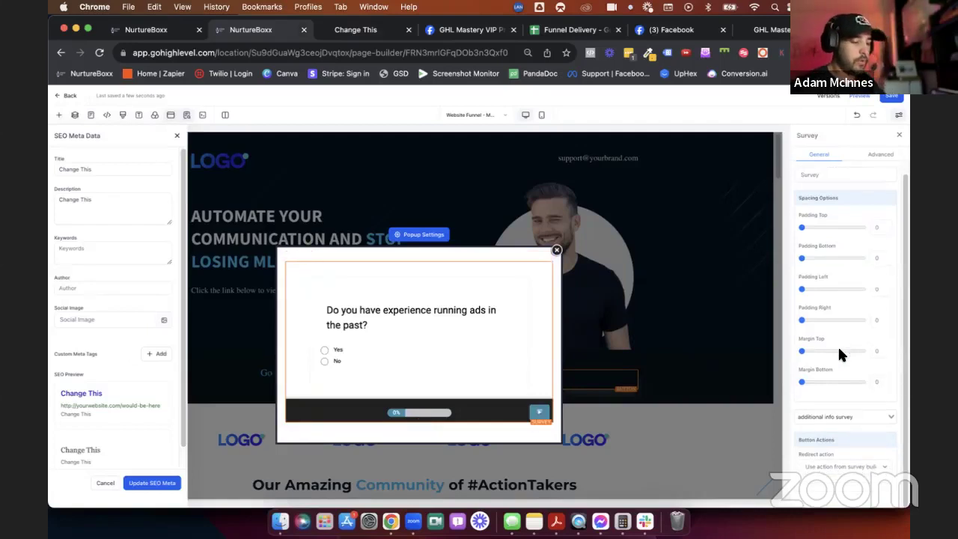
{"action": "left_click", "coordinate": [842, 467]}
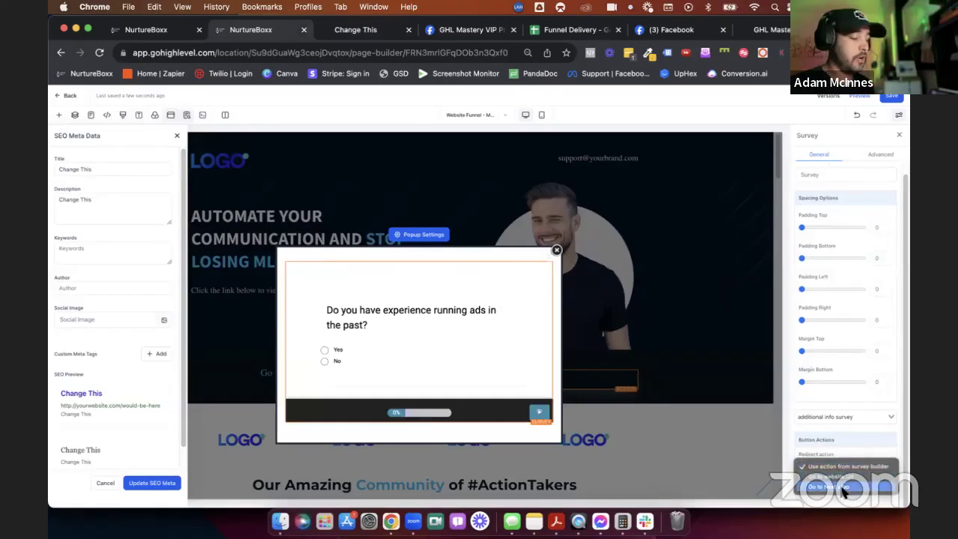
{"action": "left_click", "coordinate": [843, 487]}
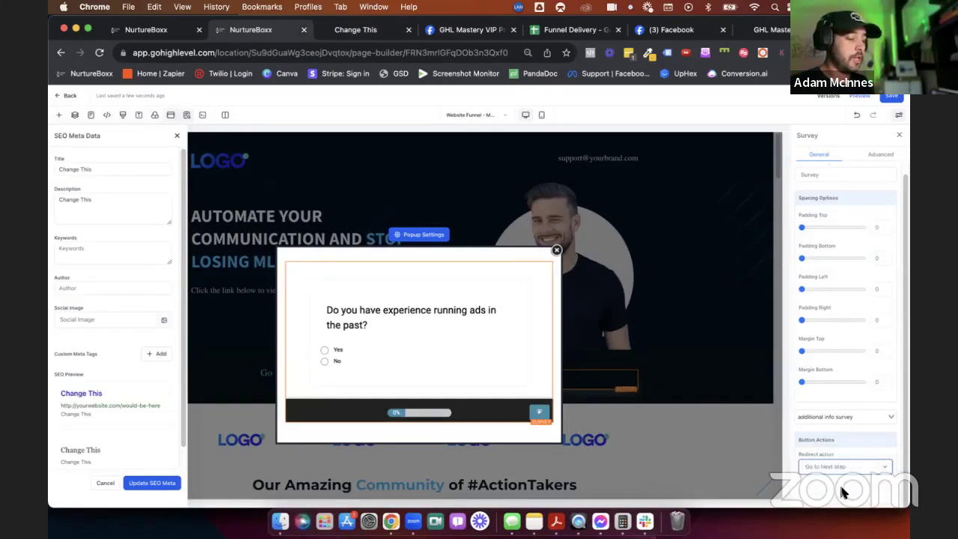
{"action": "left_click", "coordinate": [891, 95]}
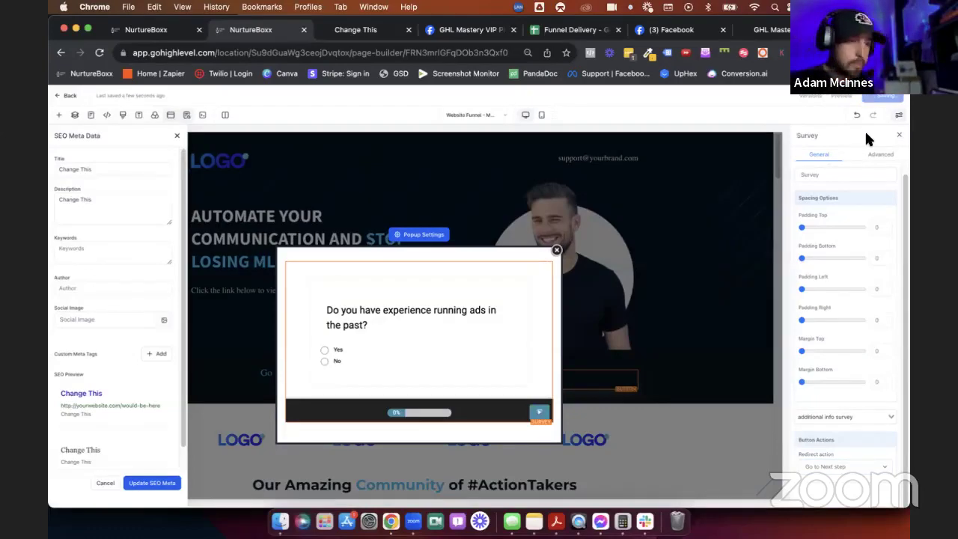
{"action": "left_click", "coordinate": [556, 249]}
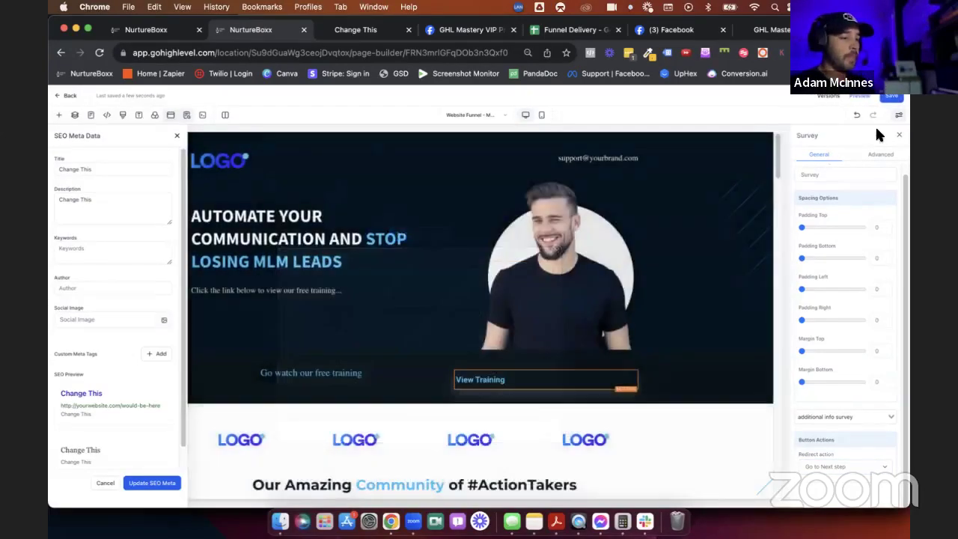
{"action": "left_click", "coordinate": [890, 95]}
Examine the settings of the community image, the laptop image and the section containing them.
{"action": "scroll", "coordinate": [536, 292], "scroll_direction": "down", "scroll_amount": 5}
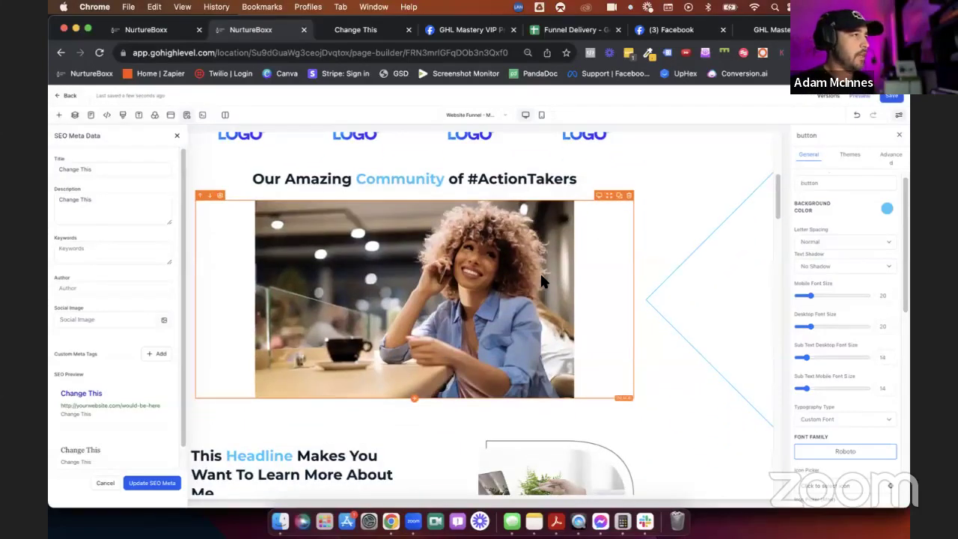
{"action": "left_click", "coordinate": [389, 225]}
{"action": "scroll", "coordinate": [394, 254], "scroll_direction": "down", "scroll_amount": 3}
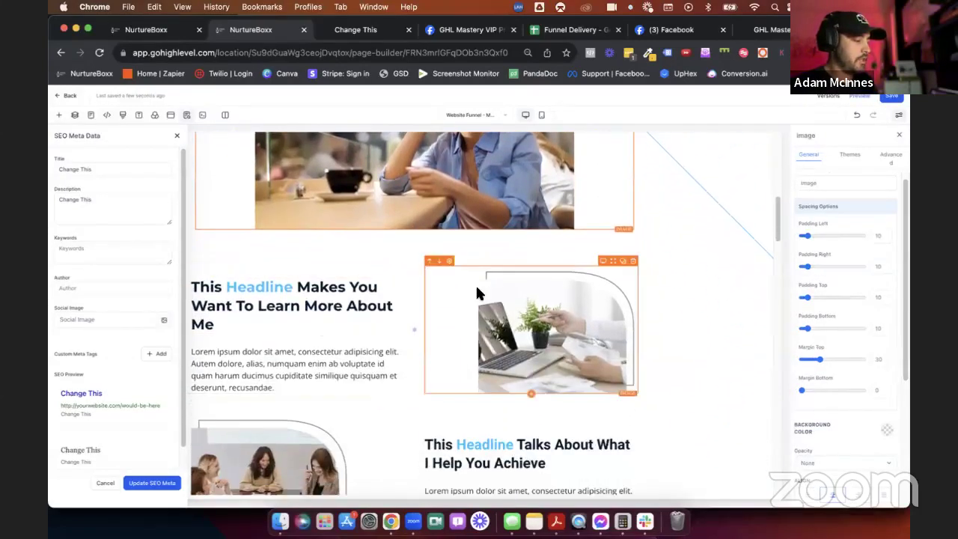
{"action": "left_click", "coordinate": [546, 348]}
{"action": "left_click", "coordinate": [651, 325]}
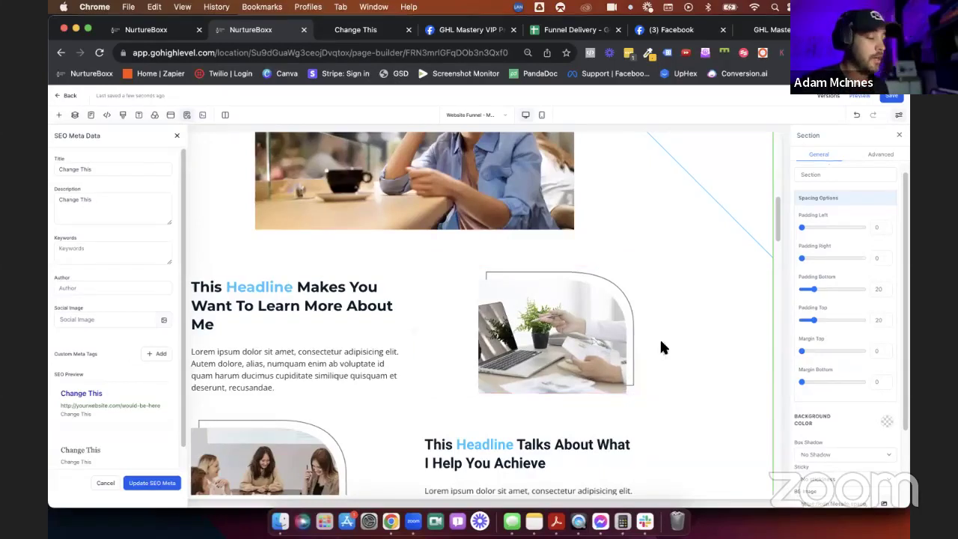
{"action": "scroll", "coordinate": [674, 339], "scroll_direction": "up", "scroll_amount": 1}
{"action": "scroll", "coordinate": [675, 348], "scroll_direction": "down", "scroll_amount": 3}
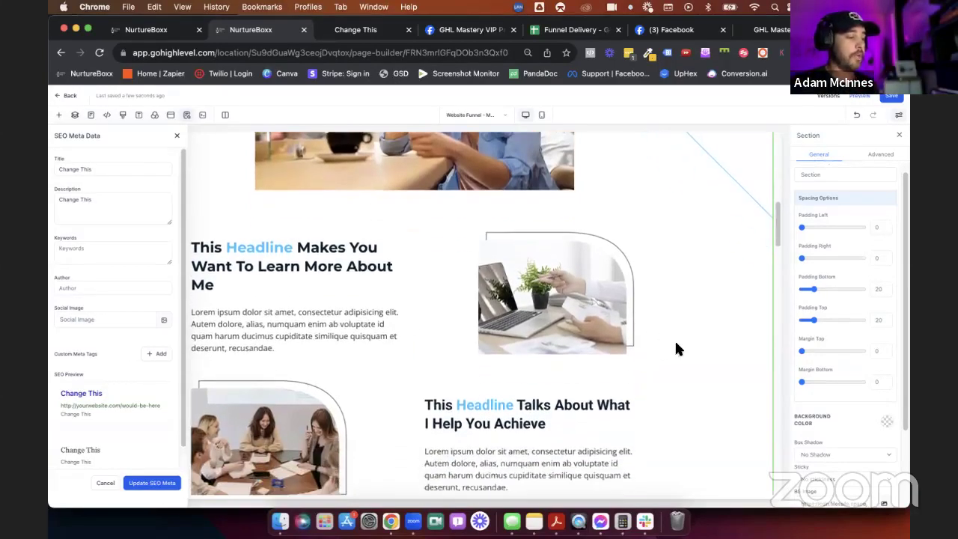
{"action": "left_click", "coordinate": [606, 305]}
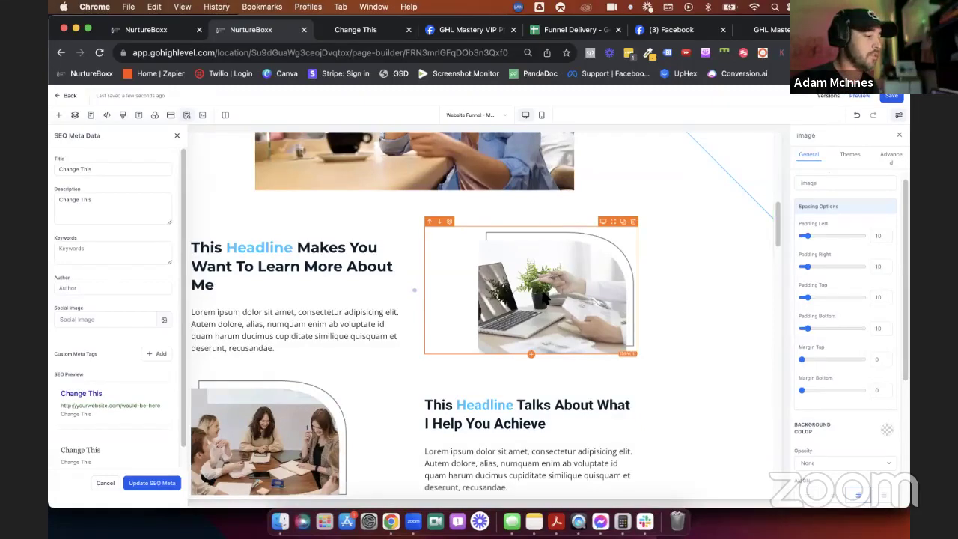
{"action": "left_click", "coordinate": [177, 135]}
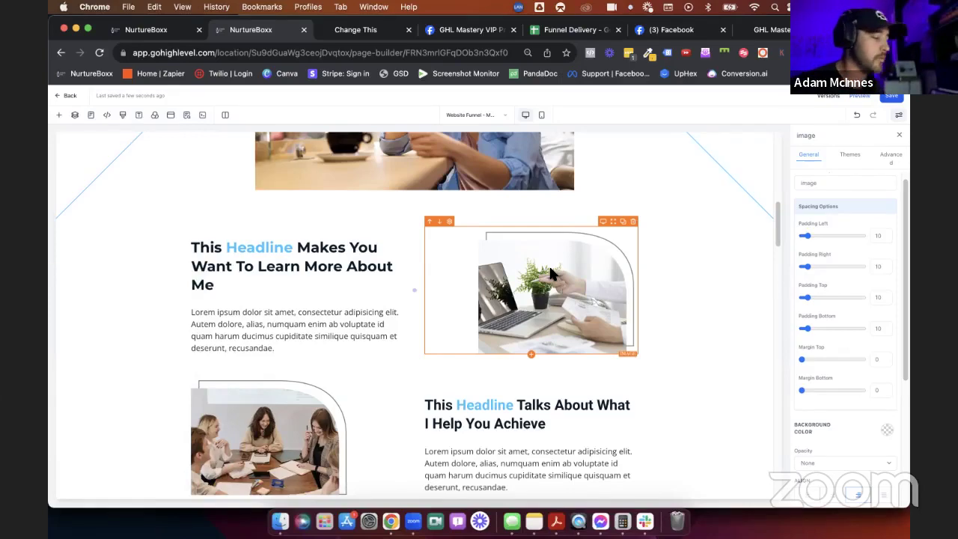
Save the page and clone its "Website Funnel - Male Premium - 2021 (Clone)" step within the funnel.
{"action": "scroll", "coordinate": [548, 264], "scroll_direction": "up", "scroll_amount": 10}
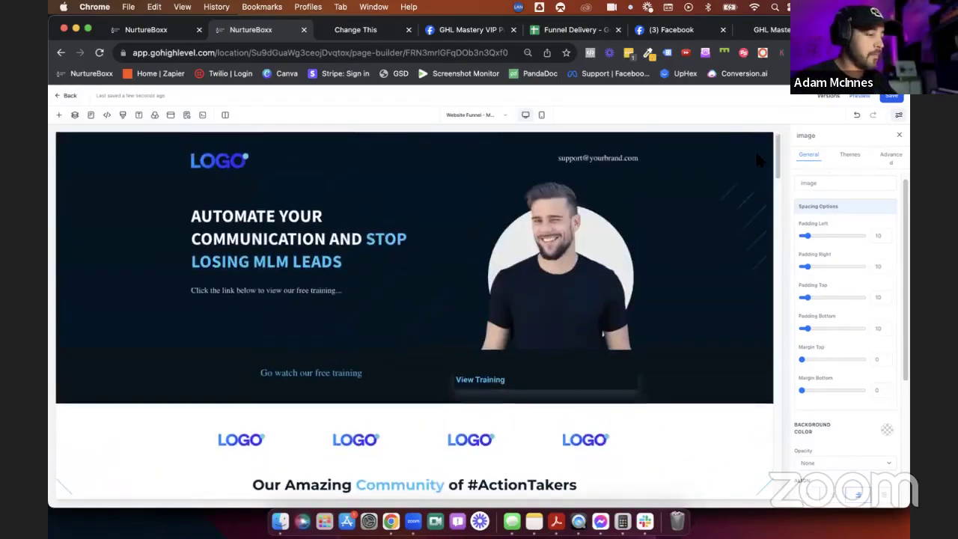
{"action": "left_click", "coordinate": [892, 96]}
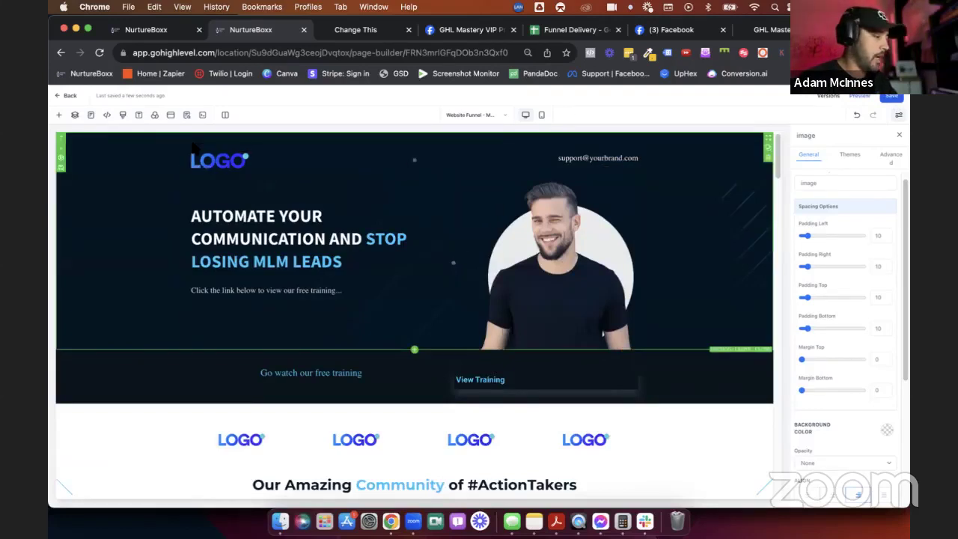
{"action": "left_click", "coordinate": [71, 97]}
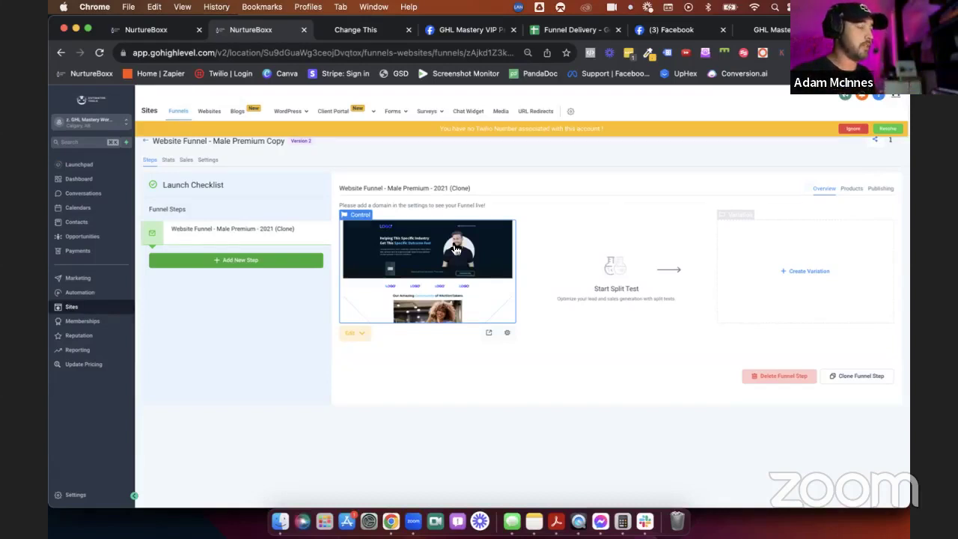
{"action": "left_click", "coordinate": [836, 371]}
{"action": "left_click", "coordinate": [446, 222]}
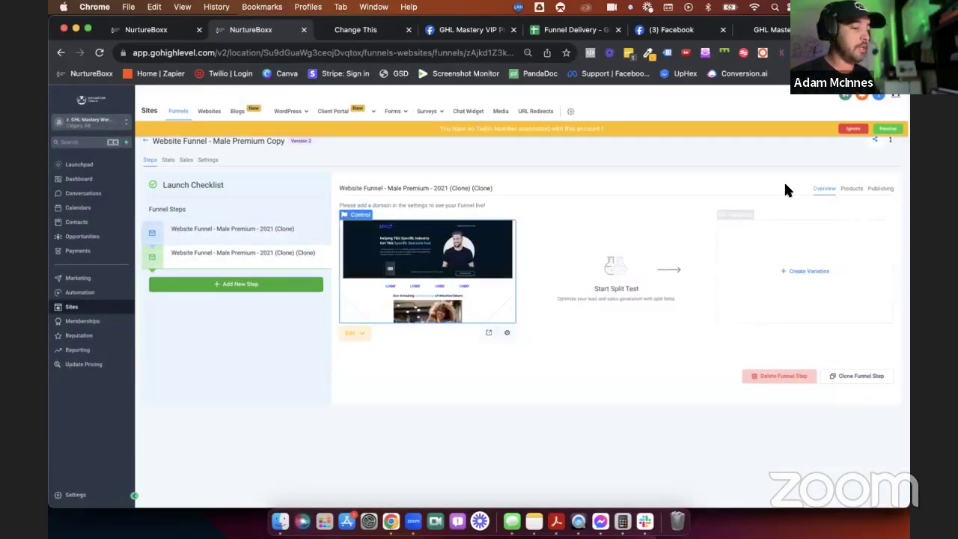
Rename the cloned funnel step "Website Funnel - Webinar Page" and set its path to "/website-webinar".
{"action": "left_click", "coordinate": [876, 194]}
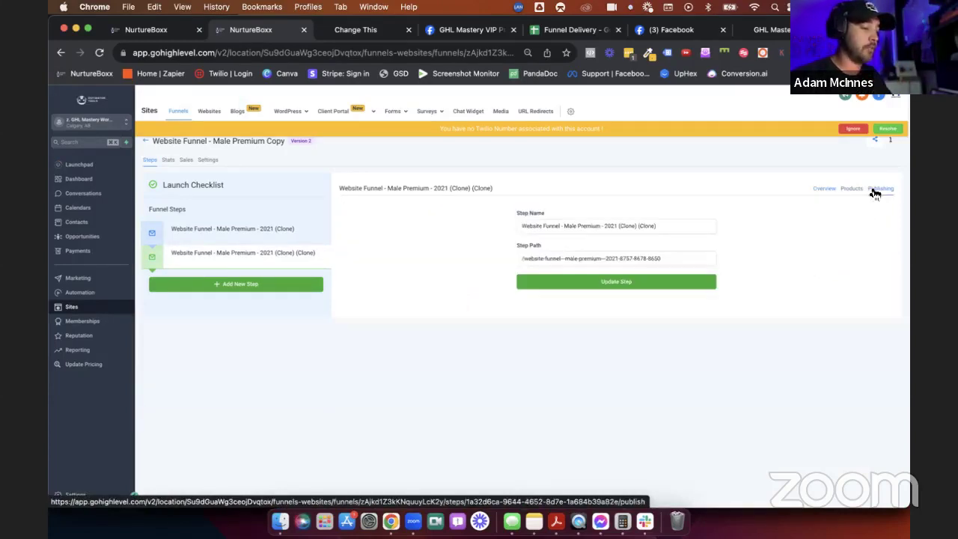
{"action": "left_click", "coordinate": [675, 226]}
{"action": "left_click_drag", "start_coordinate": [657, 226], "coordinate": [558, 227]}
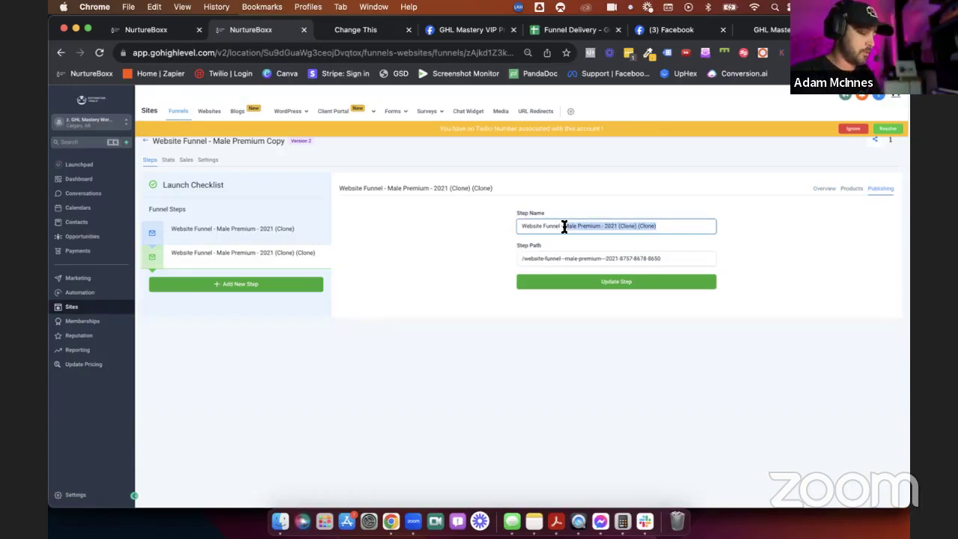
{"action": "type", "text": "Website Funnel - Webinar Page"}
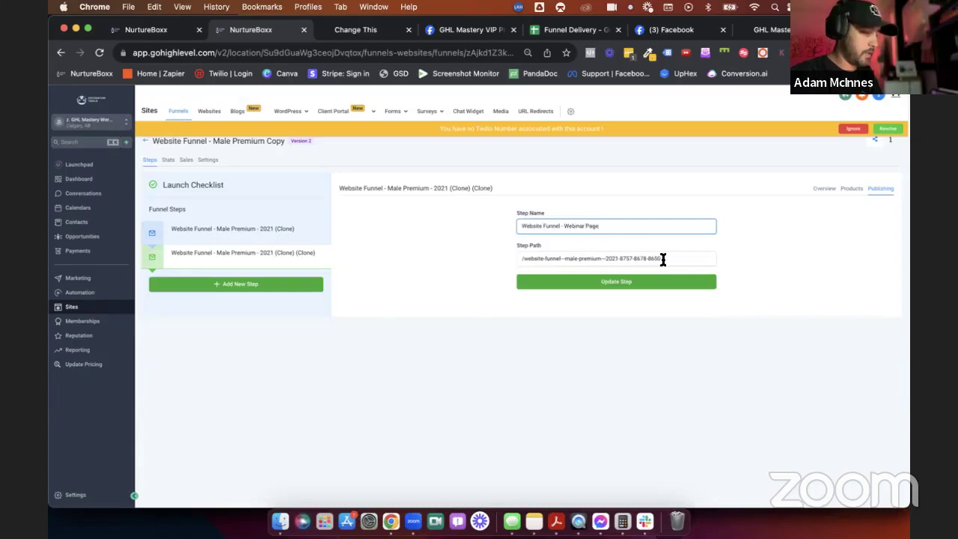
{"action": "left_click_drag", "start_coordinate": [662, 258], "coordinate": [566, 258]}
{"action": "key", "text": "BackSpace"}
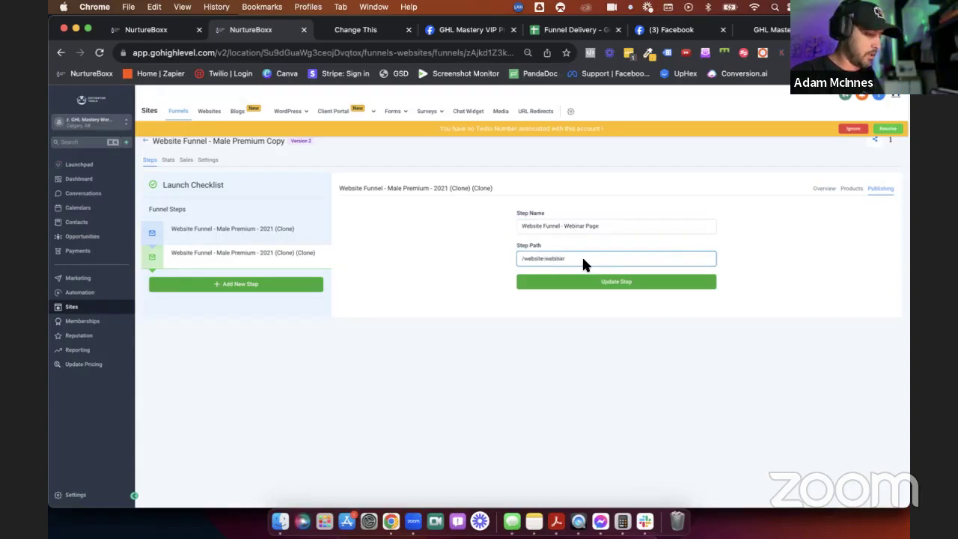
{"action": "left_click", "coordinate": [609, 281]}
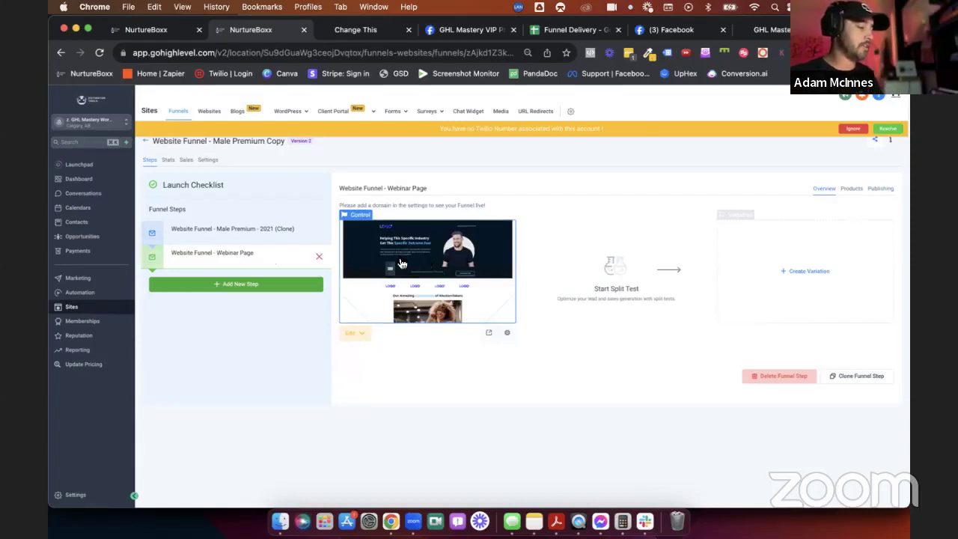
Open the "Website Funnel - Webinar Page" step for editing and review its sections around the logo row.
{"action": "left_click", "coordinate": [456, 276]}
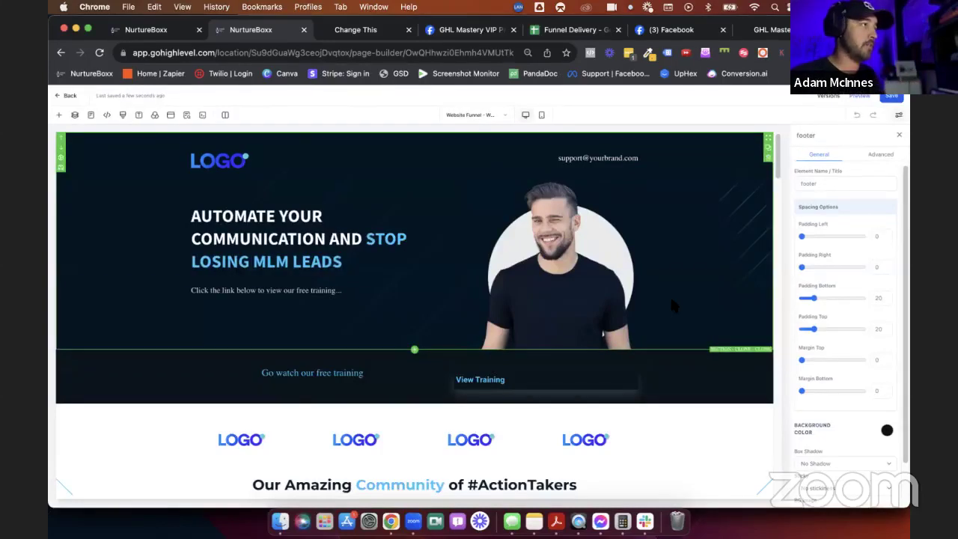
{"action": "scroll", "coordinate": [665, 300], "scroll_direction": "down", "scroll_amount": 3}
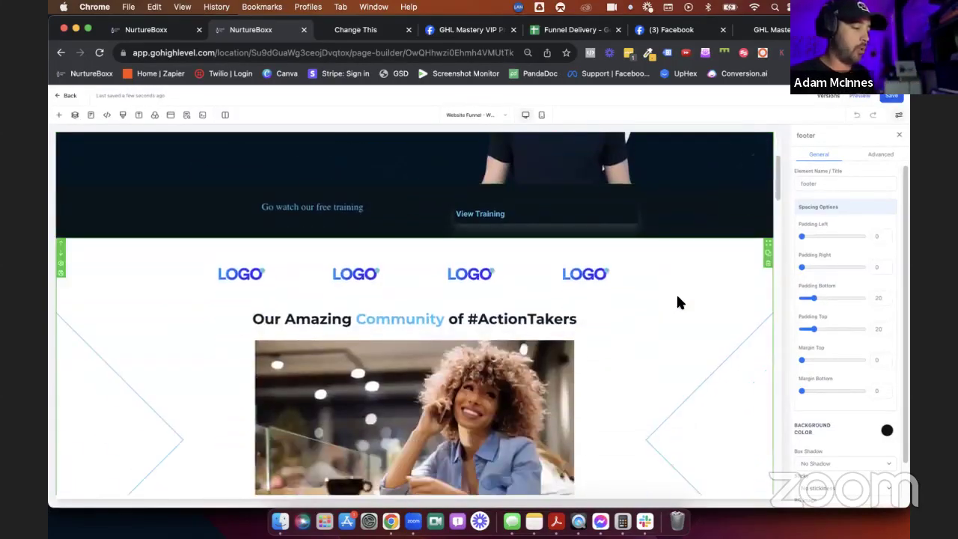
{"action": "scroll", "coordinate": [686, 319], "scroll_direction": "down", "scroll_amount": 9}
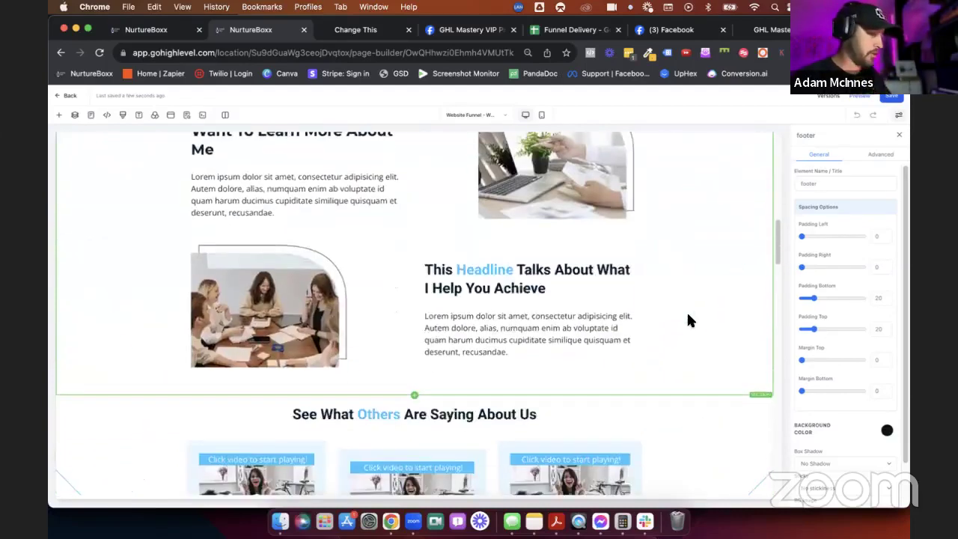
{"action": "scroll", "coordinate": [686, 319], "scroll_direction": "up", "scroll_amount": 7}
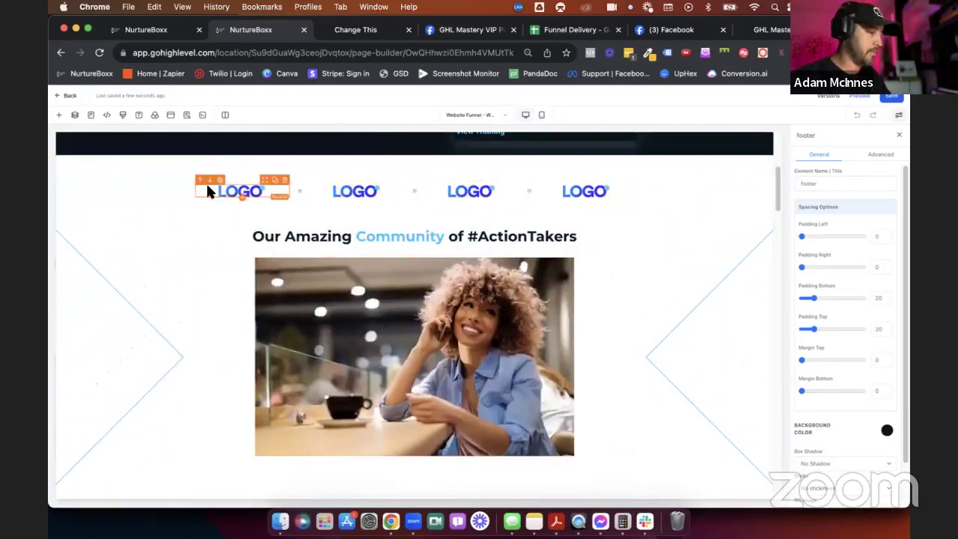
Delete all sections between the "This Headline Talks About What I Help You Achieve" content and the footer, including testimonials, founder and "Get Started Now".
{"action": "scroll", "coordinate": [689, 337], "scroll_direction": "down", "scroll_amount": 3}
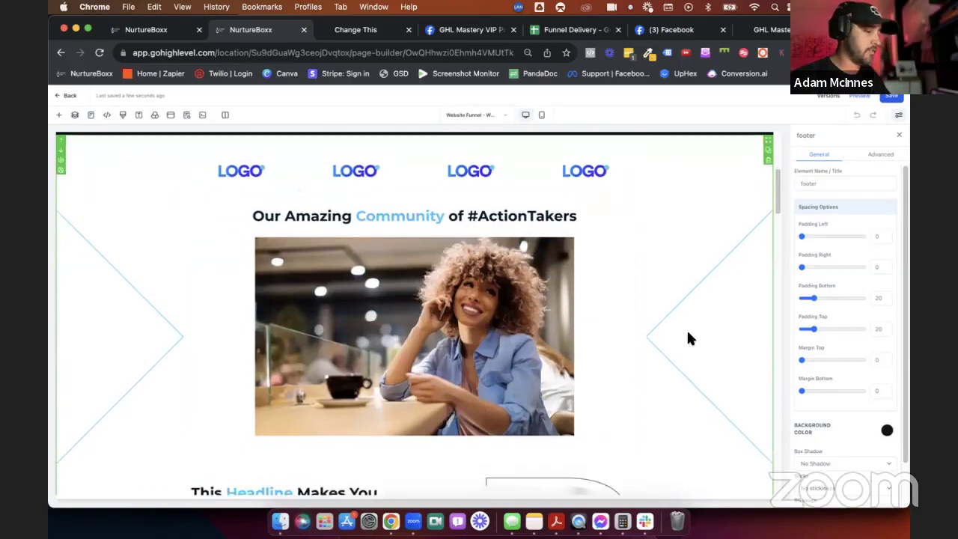
{"action": "scroll", "coordinate": [688, 338], "scroll_direction": "down", "scroll_amount": 5}
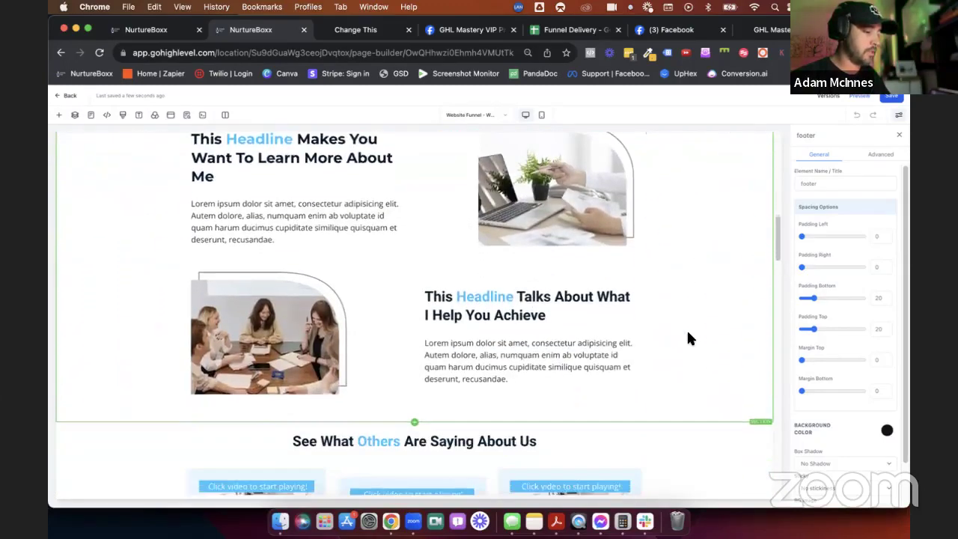
{"action": "left_click", "coordinate": [768, 289]}
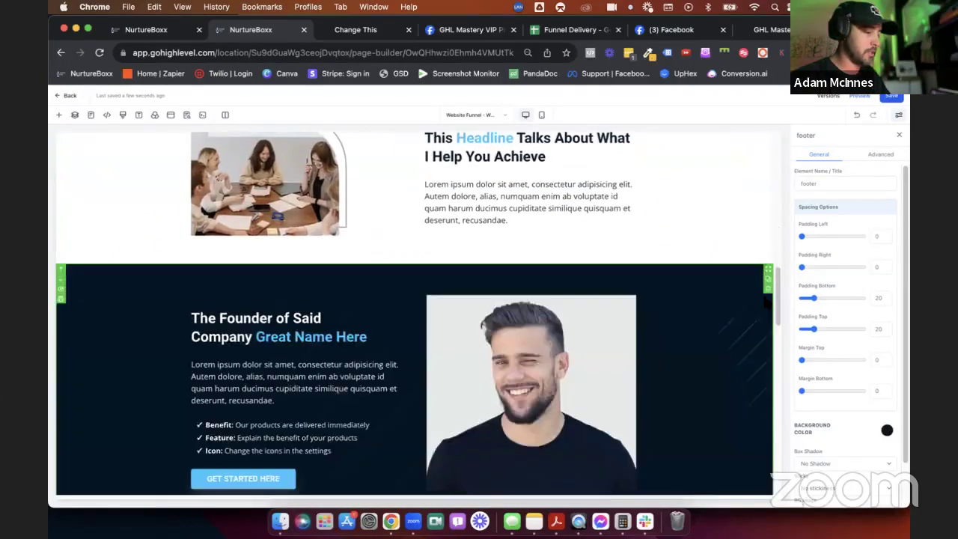
{"action": "left_click", "coordinate": [769, 295]}
{"action": "left_click", "coordinate": [768, 295]}
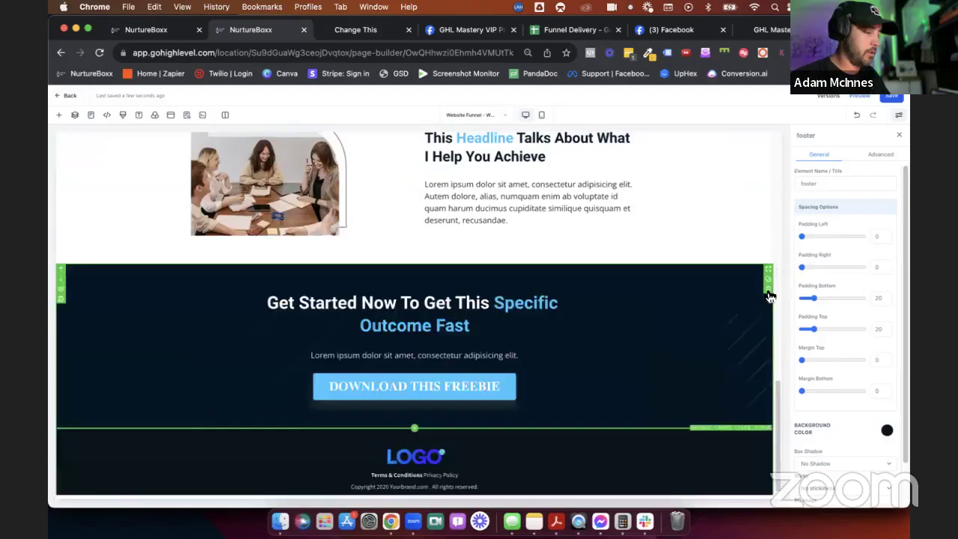
{"action": "left_click", "coordinate": [769, 295]}
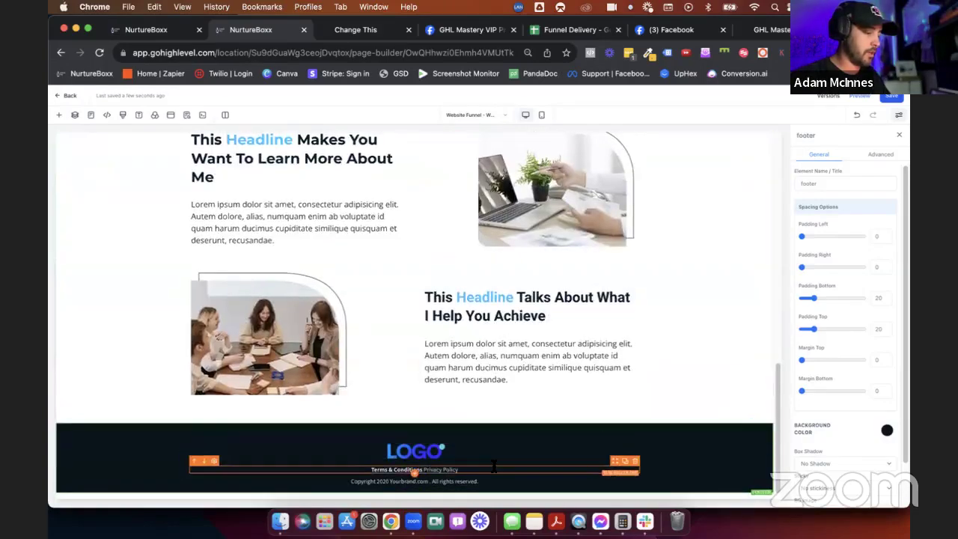
Delete the "Go watch our free training" section and the hero row with its headline text and portrait image, keeping the header.
{"action": "scroll", "coordinate": [494, 465], "scroll_direction": "up", "scroll_amount": 20}
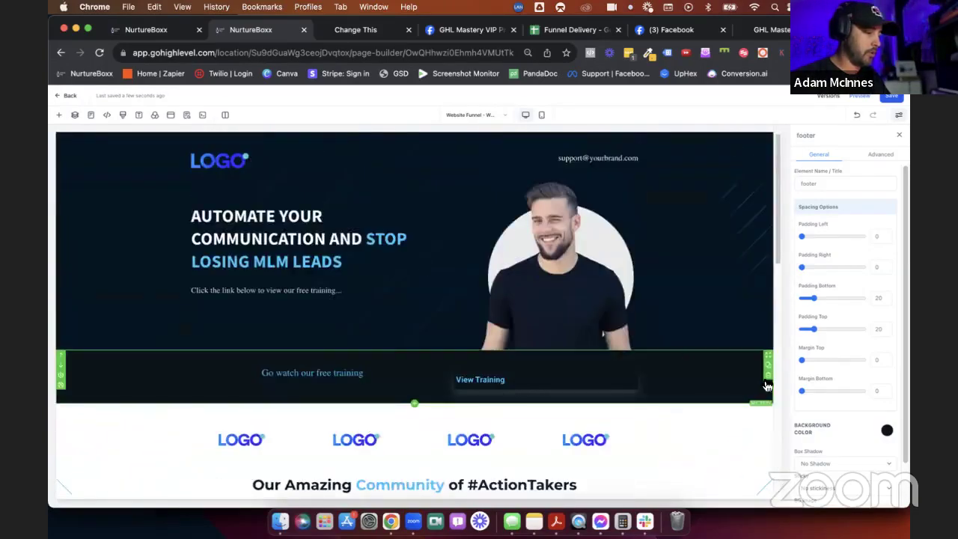
{"action": "left_click", "coordinate": [767, 374]}
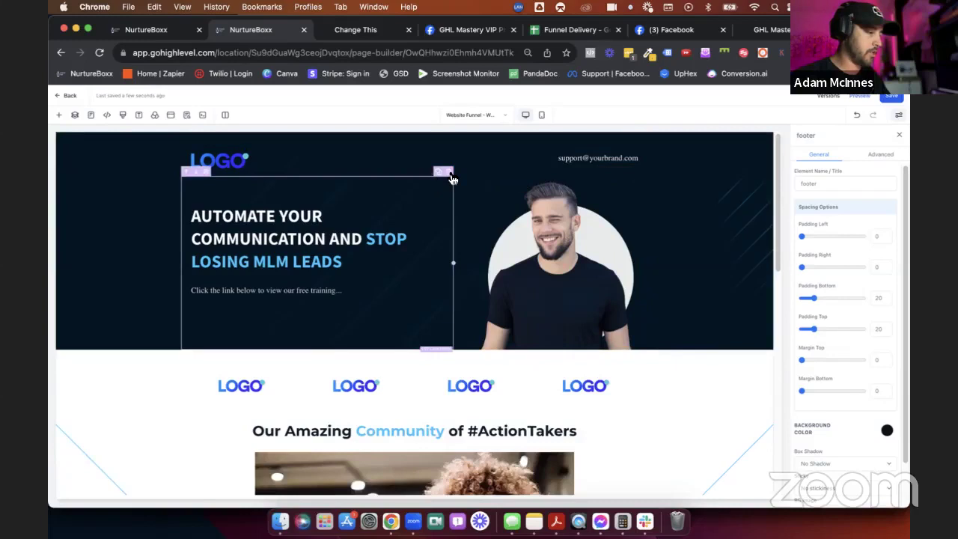
{"action": "left_click", "coordinate": [449, 174]}
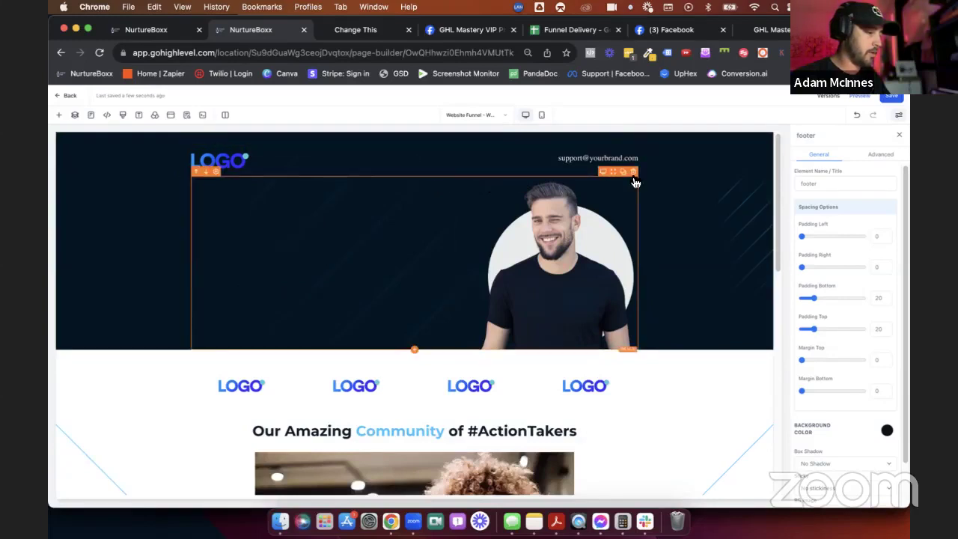
{"action": "left_click", "coordinate": [633, 173]}
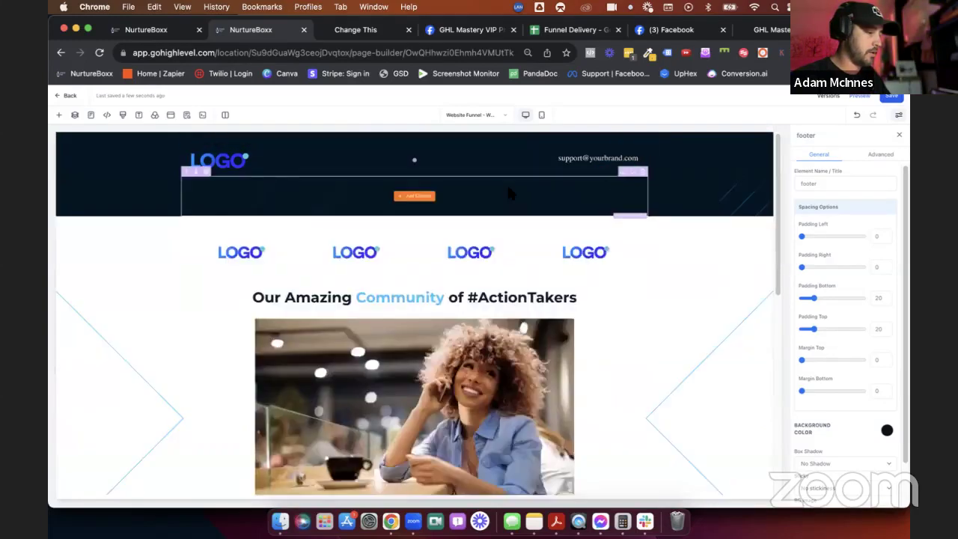
{"action": "left_click", "coordinate": [640, 172]}
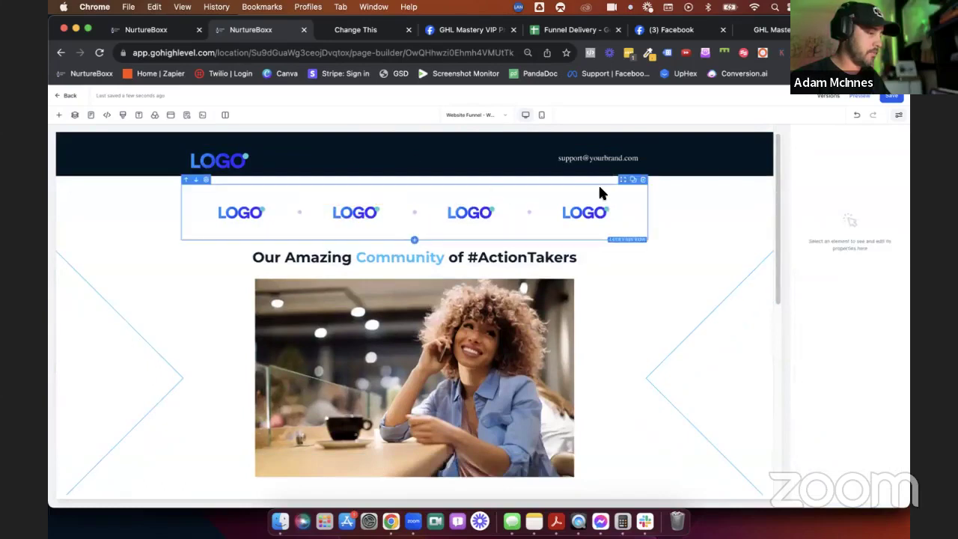
Remove the row of four logos and the image below the "Our Amazing Community of #ActionTakers" headline.
{"action": "left_click", "coordinate": [643, 180]}
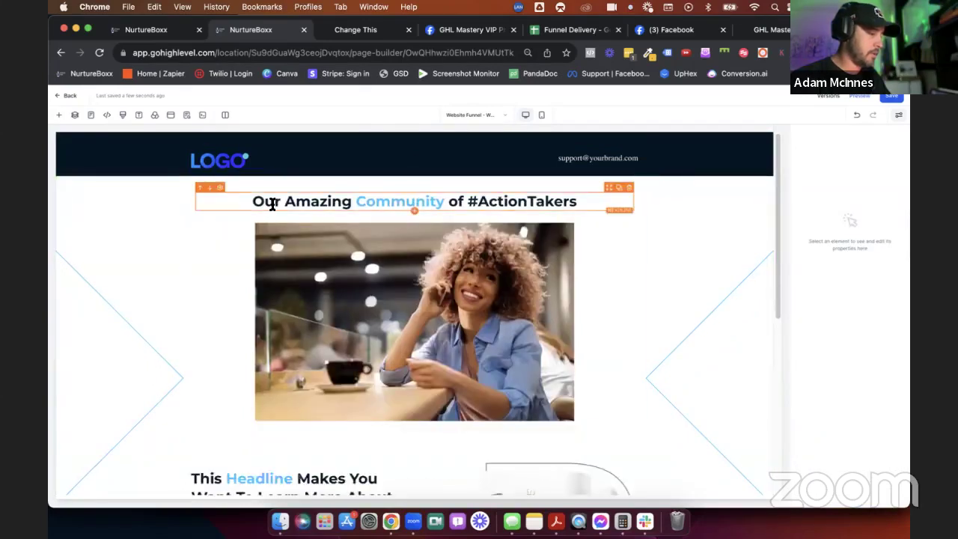
{"action": "left_click_drag", "start_coordinate": [250, 202], "coordinate": [611, 205]}
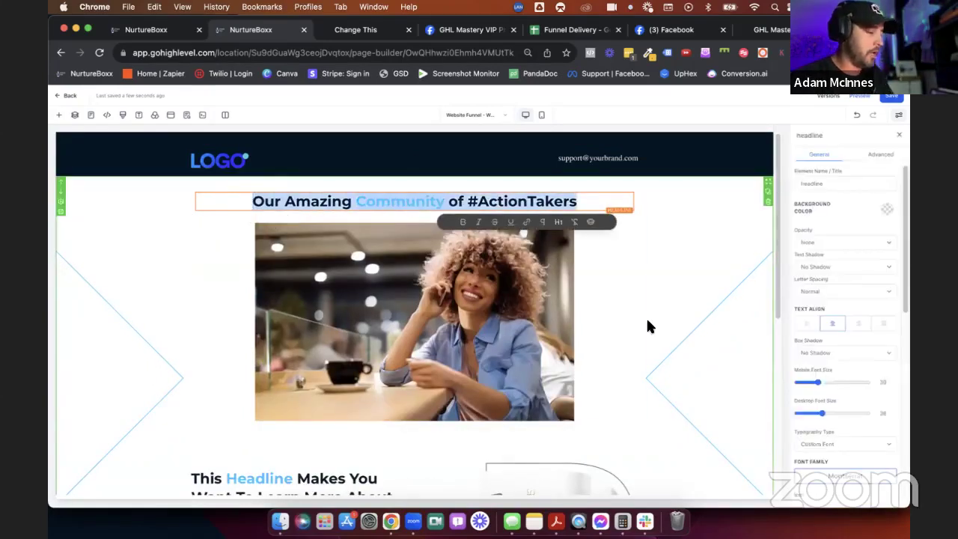
{"action": "left_click", "coordinate": [544, 337]}
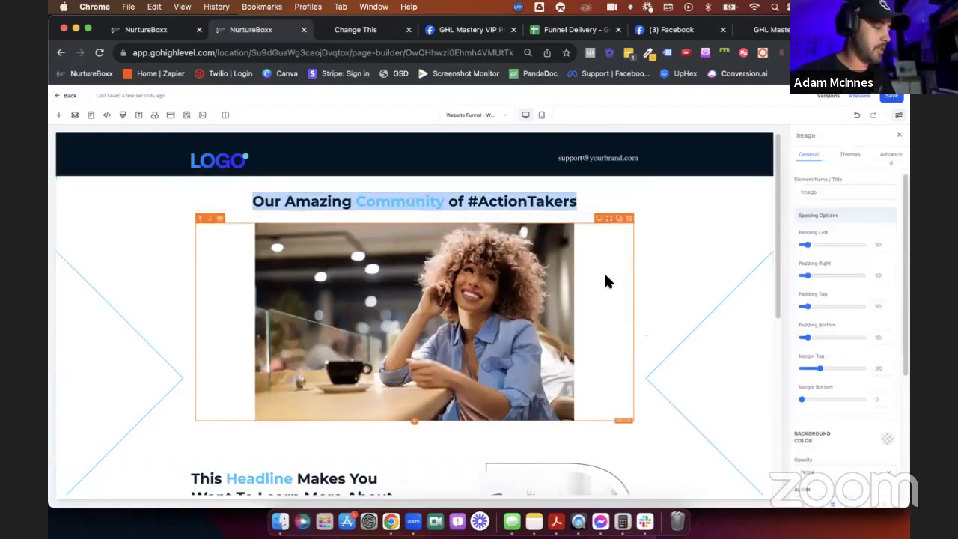
{"action": "left_click", "coordinate": [628, 217]}
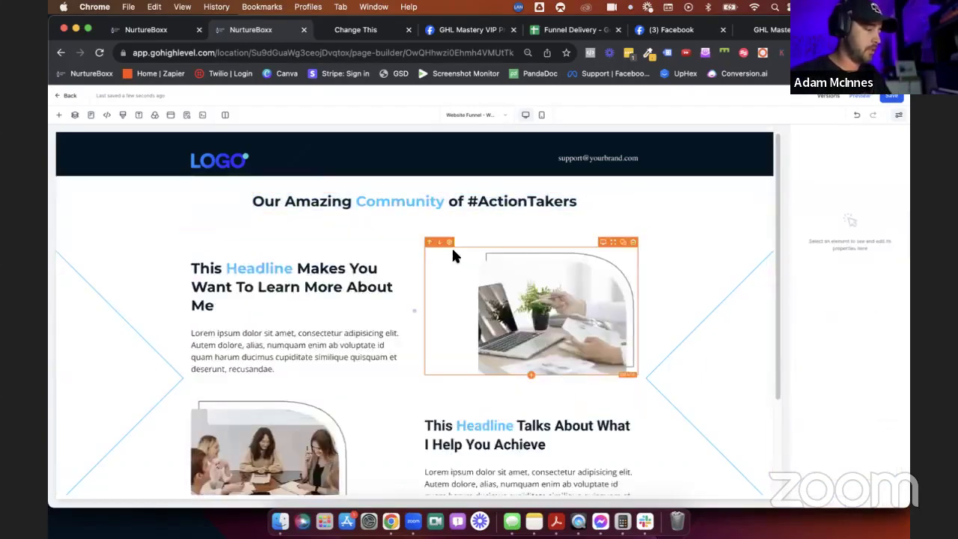
Add a one-column row below the community headline and insert a Video element in it.
{"action": "left_click", "coordinate": [415, 221]}
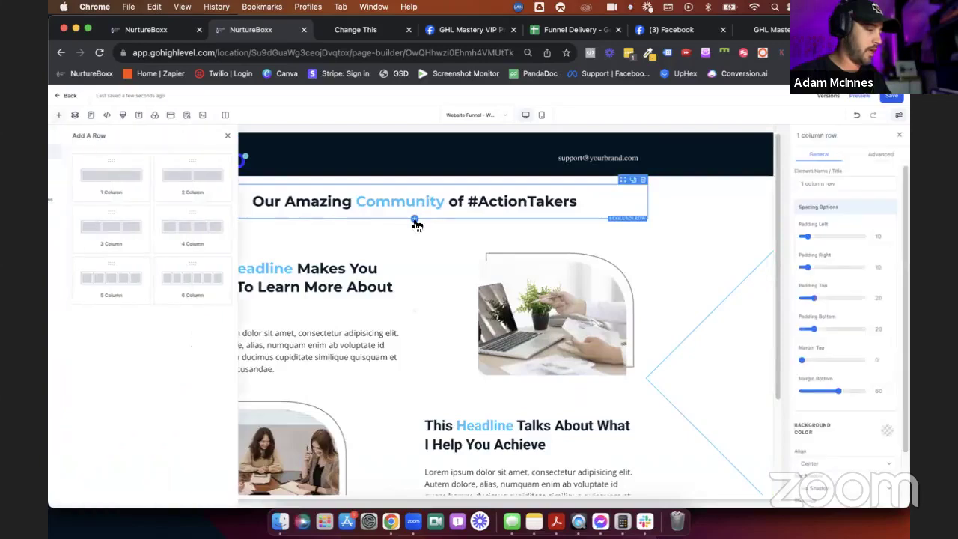
{"action": "left_click", "coordinate": [165, 185]}
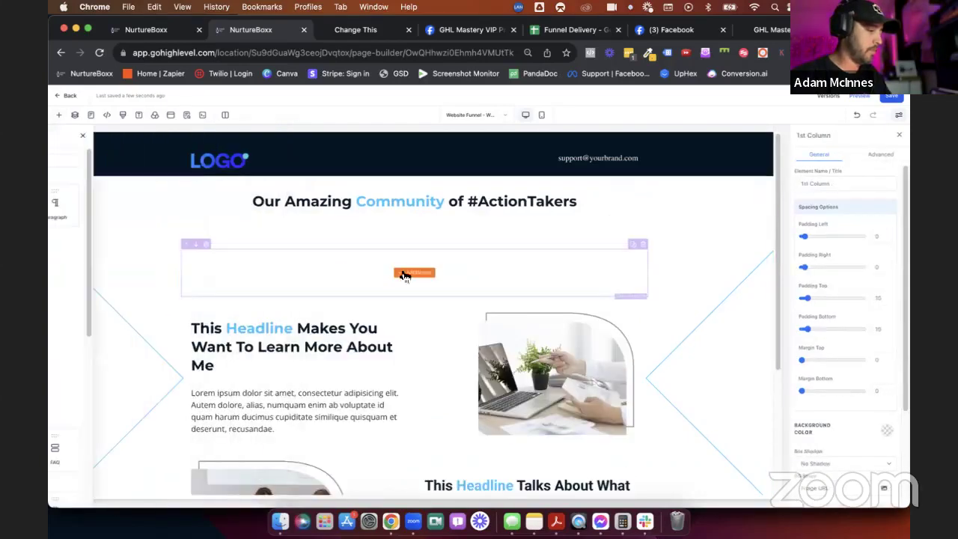
{"action": "left_click", "coordinate": [404, 272]}
{"action": "left_click", "coordinate": [216, 160]}
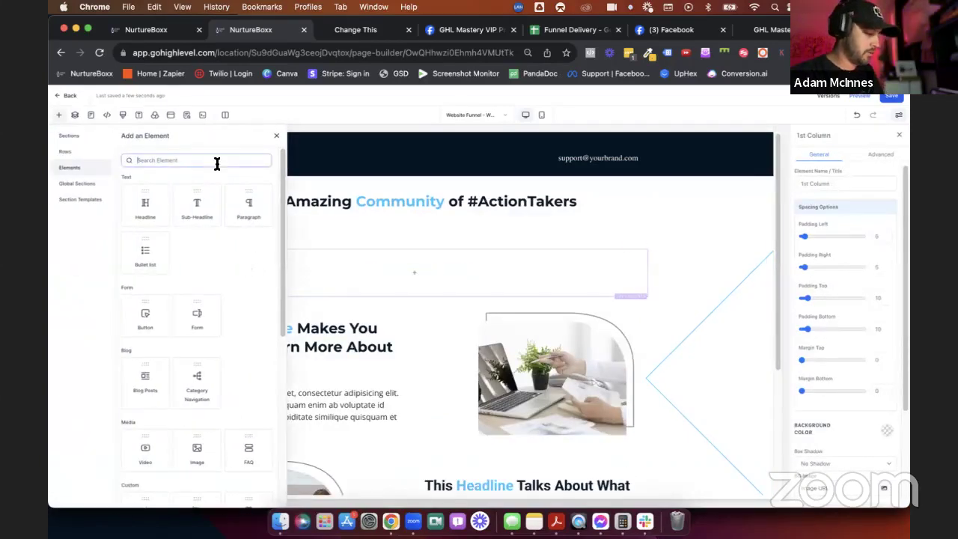
{"action": "type", "text": "video"}
{"action": "left_click", "coordinate": [145, 214]}
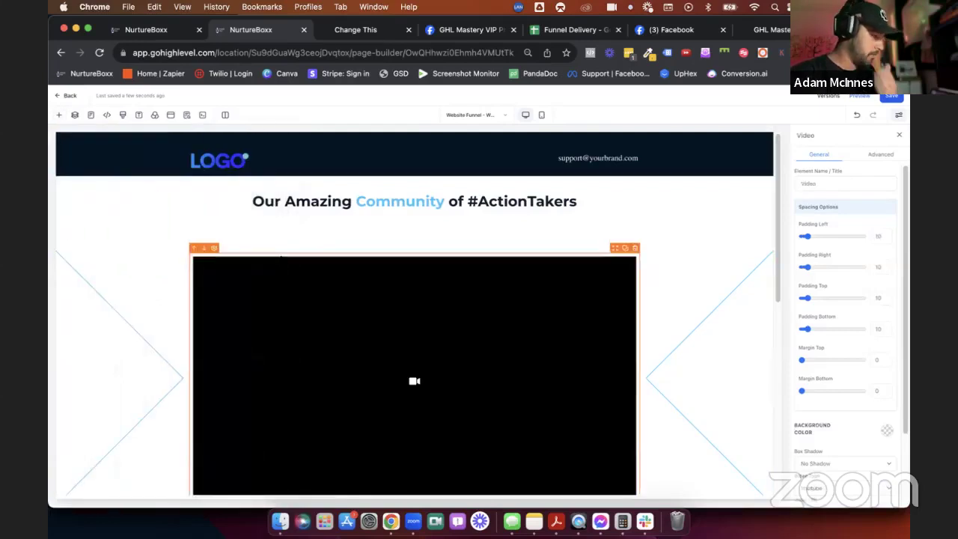
Set the top margin of the one-column row holding the video to -50.
{"action": "scroll", "coordinate": [464, 322], "scroll_direction": "down", "scroll_amount": 1}
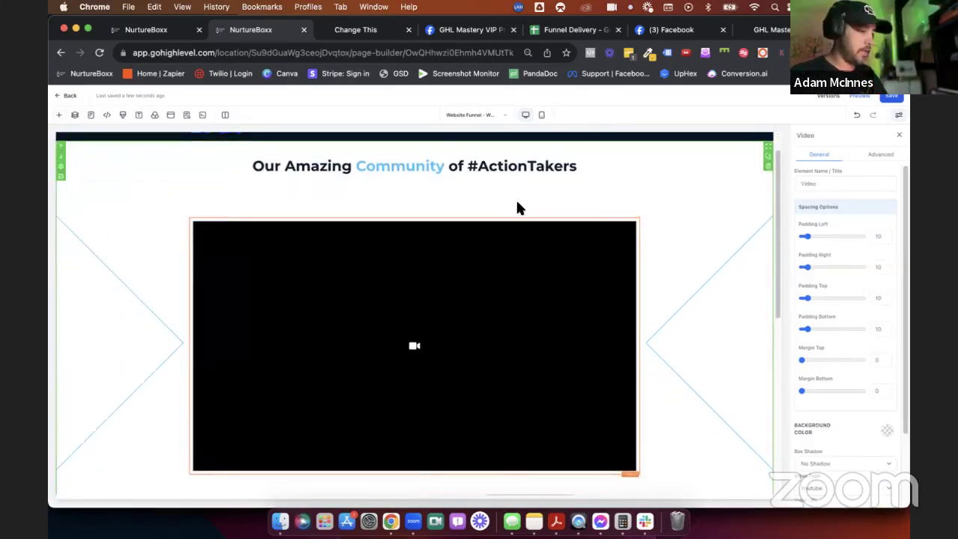
{"action": "left_click", "coordinate": [513, 214]}
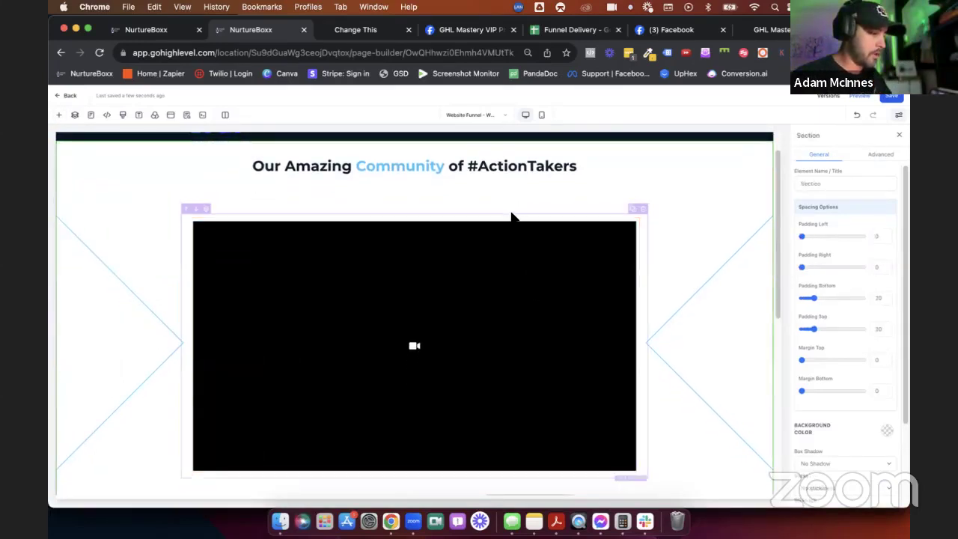
{"action": "left_click", "coordinate": [513, 215]}
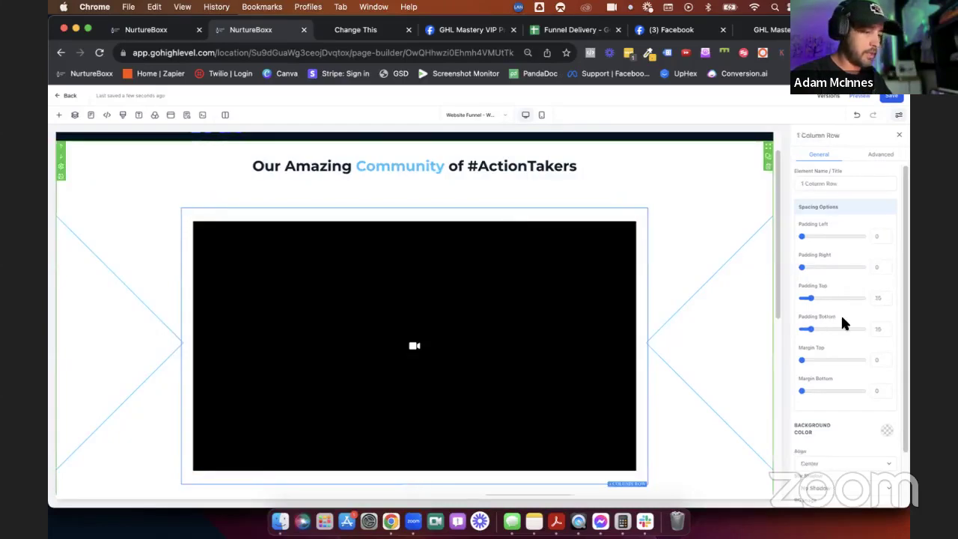
{"action": "left_click", "coordinate": [880, 360]}
{"action": "type", "text": "5050"}
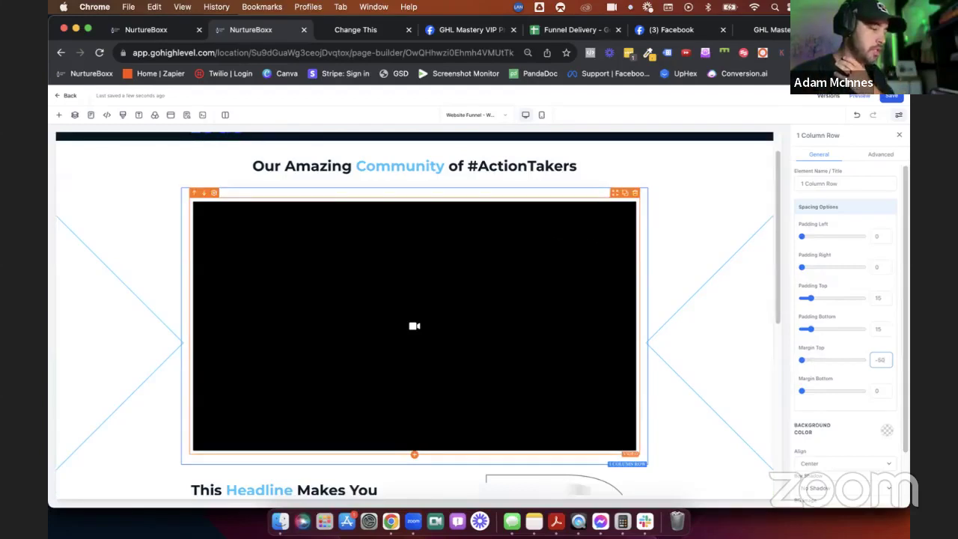
Change the video element's type to Hosted Video.
{"action": "left_click", "coordinate": [658, 237]}
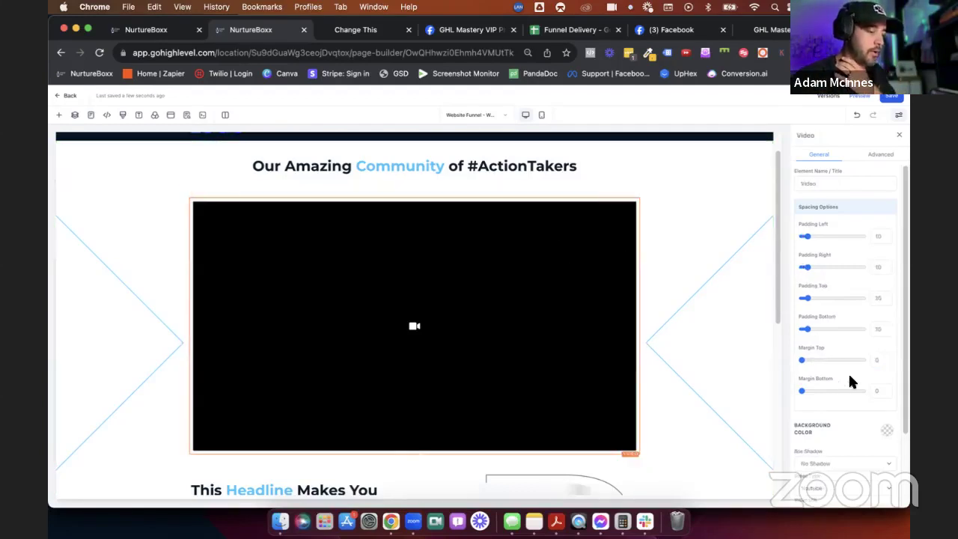
{"action": "scroll", "coordinate": [850, 382], "scroll_direction": "down", "scroll_amount": 3}
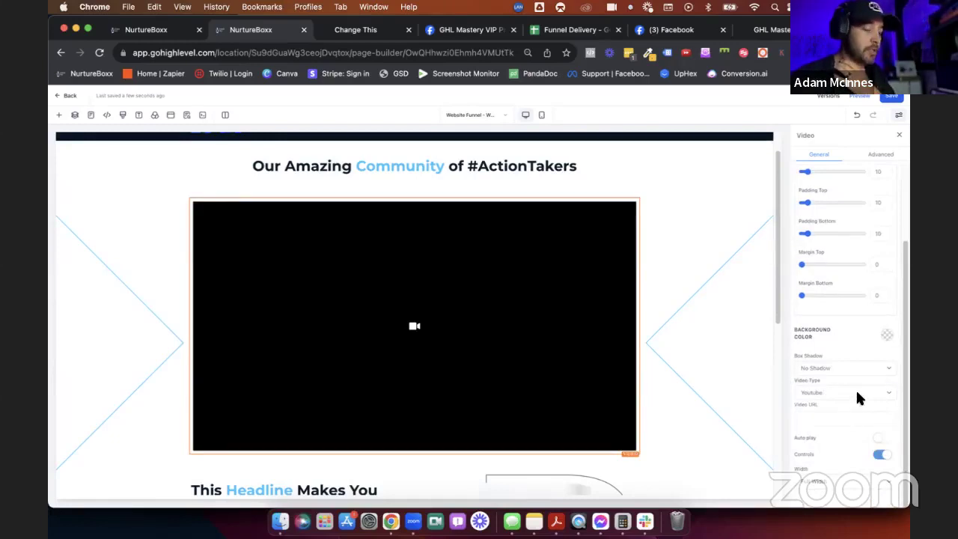
{"action": "left_click", "coordinate": [856, 392]}
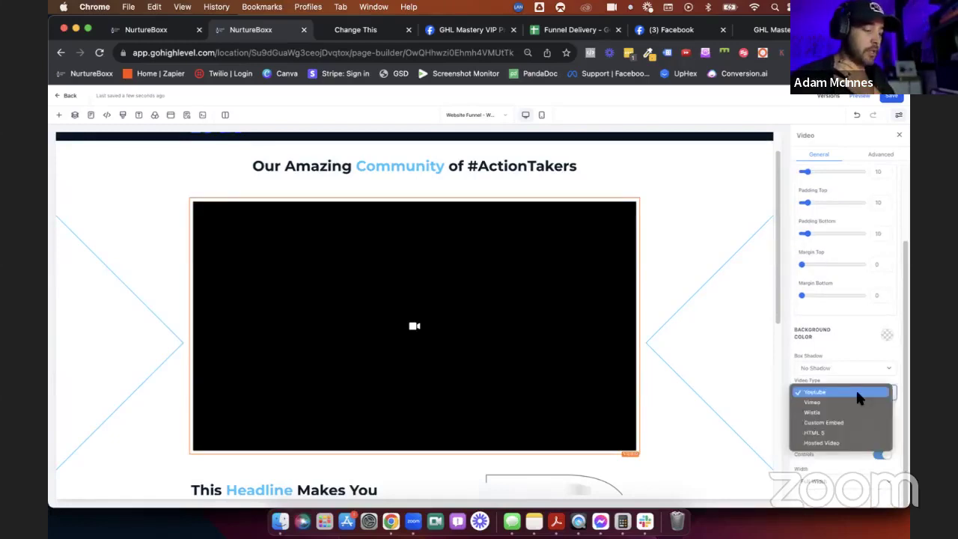
{"action": "left_click", "coordinate": [834, 443]}
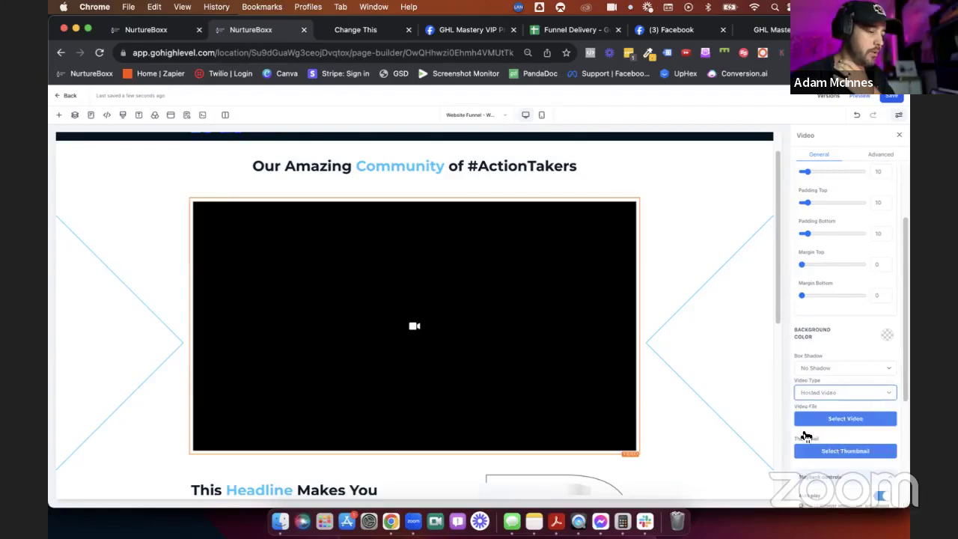
Upload "2. AI Account Setup.mp4" from the computer to the media library as the hosted video's file, searching for "mp4".
{"action": "left_click", "coordinate": [830, 419]}
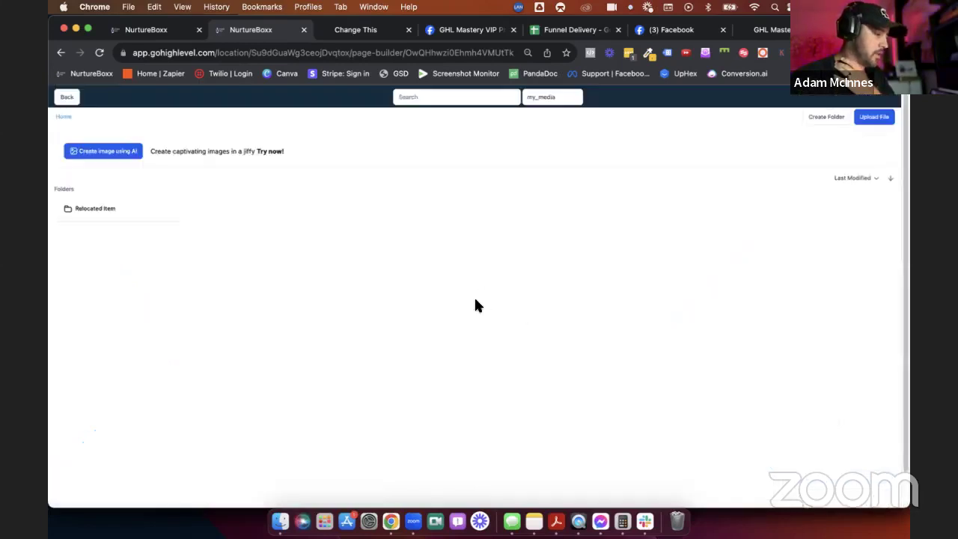
{"action": "left_click", "coordinate": [872, 117]}
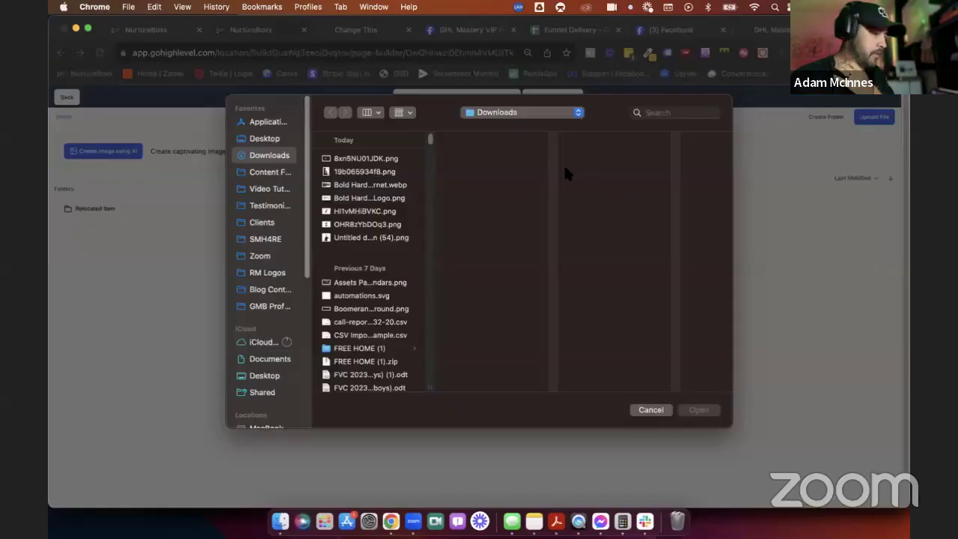
{"action": "left_click", "coordinate": [670, 112]}
{"action": "type", "text": "mp4"}
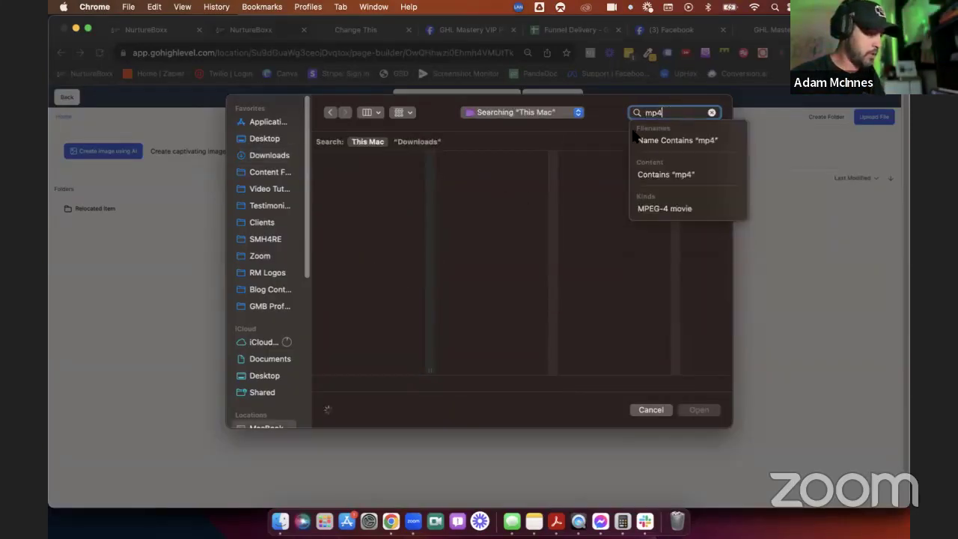
{"action": "left_click", "coordinate": [385, 192]}
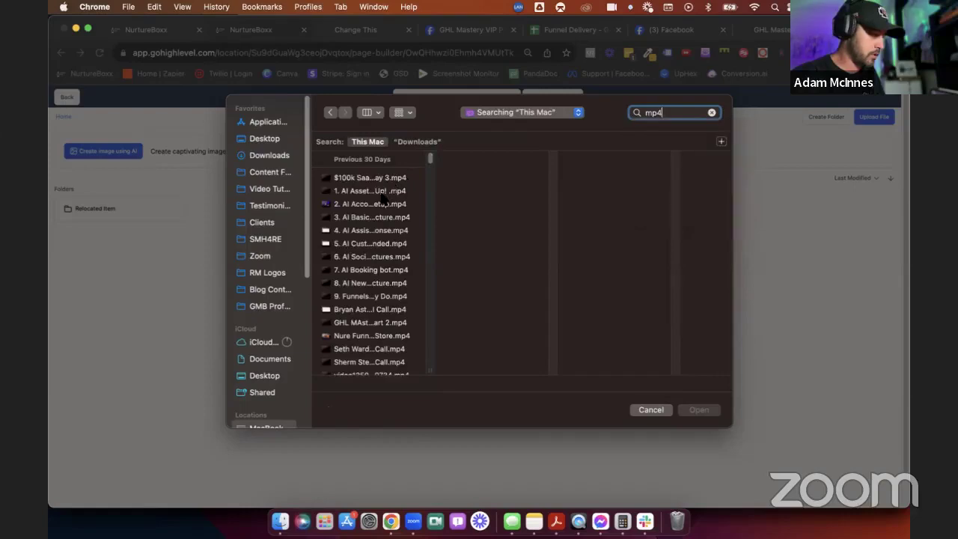
{"action": "left_click", "coordinate": [378, 205]}
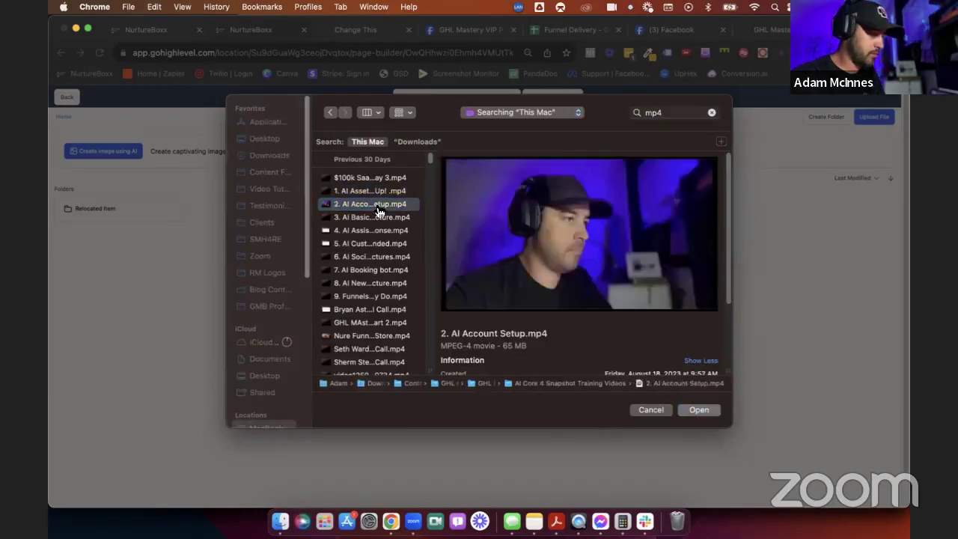
{"action": "double_click", "coordinate": [377, 207]}
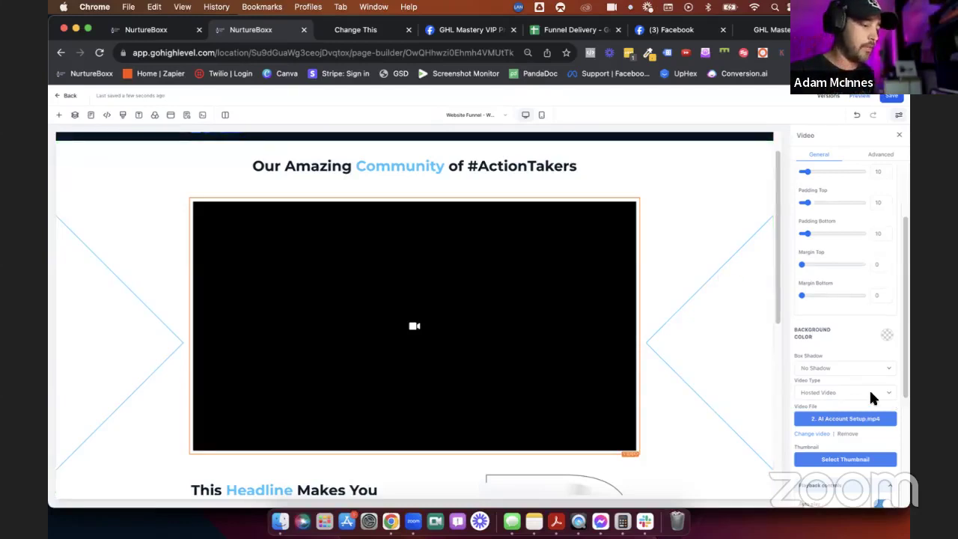
Review the video's playback controls, enable generating leads from the video, and open the choice of form.
{"action": "scroll", "coordinate": [868, 387], "scroll_direction": "down", "scroll_amount": 5}
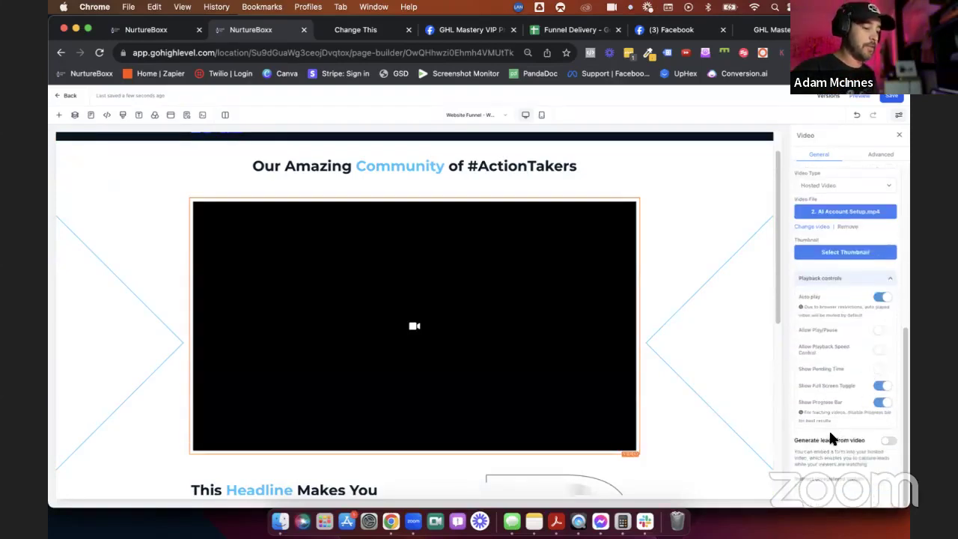
{"action": "left_click_drag", "start_coordinate": [795, 440], "coordinate": [881, 474]}
{"action": "left_click", "coordinate": [861, 472]}
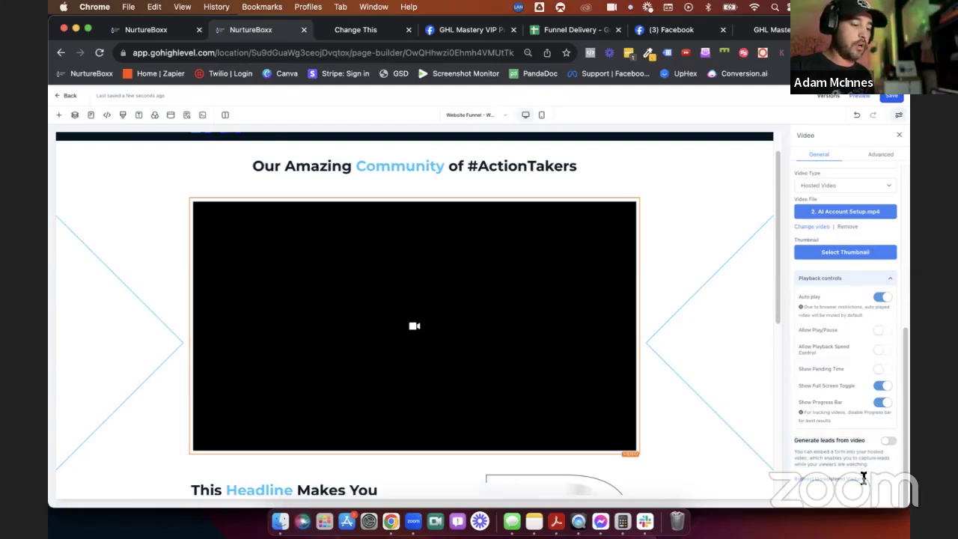
{"action": "left_click", "coordinate": [888, 443]}
{"action": "scroll", "coordinate": [861, 446], "scroll_direction": "down", "scroll_amount": 2}
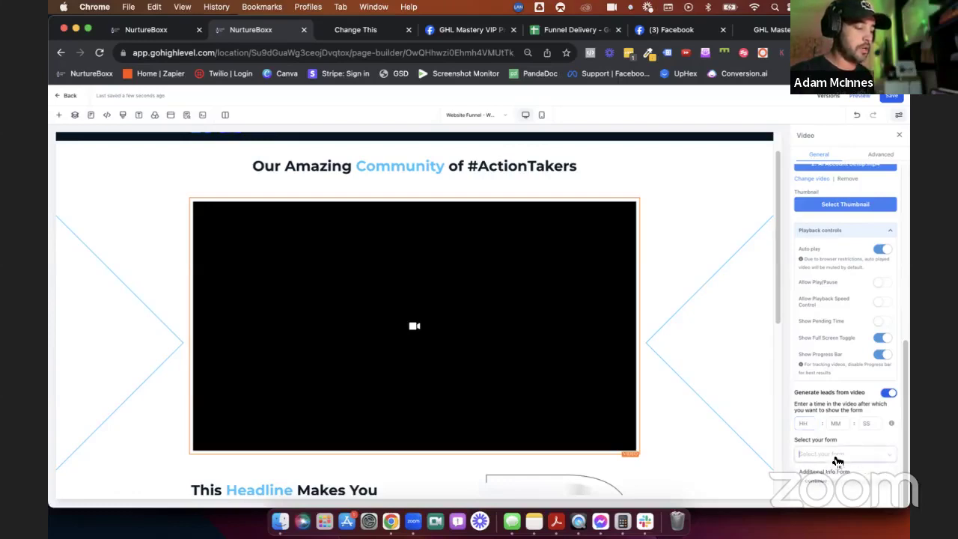
Choose Additional Info Form as the video's lead form and set it to show after 30 seconds.
{"action": "left_click", "coordinate": [830, 475]}
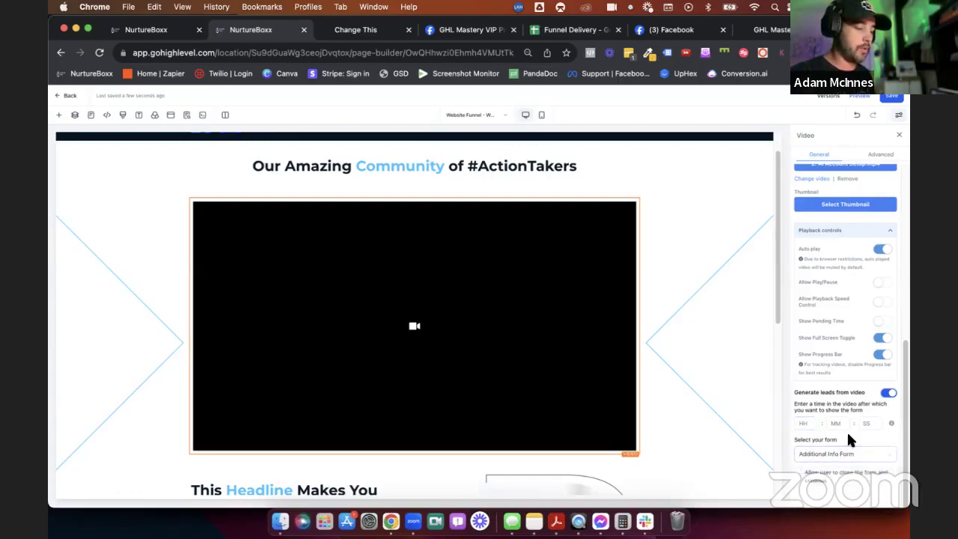
{"action": "left_click", "coordinate": [802, 424]}
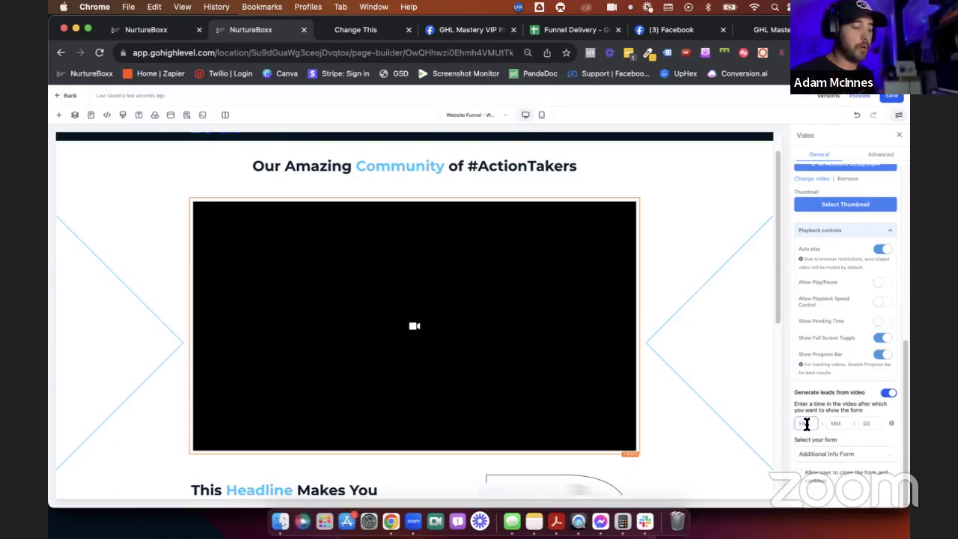
{"action": "left_click", "coordinate": [835, 423]}
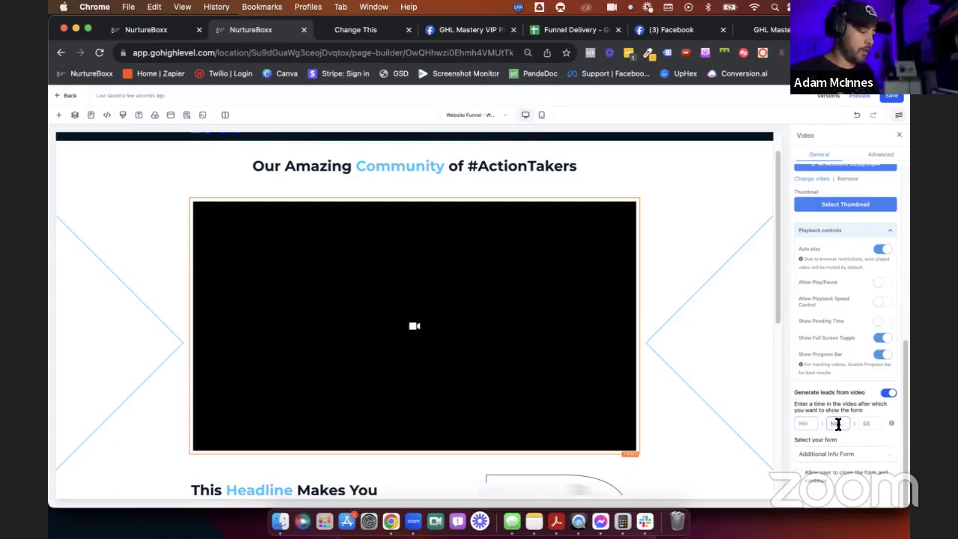
{"action": "type", "text": "0"}
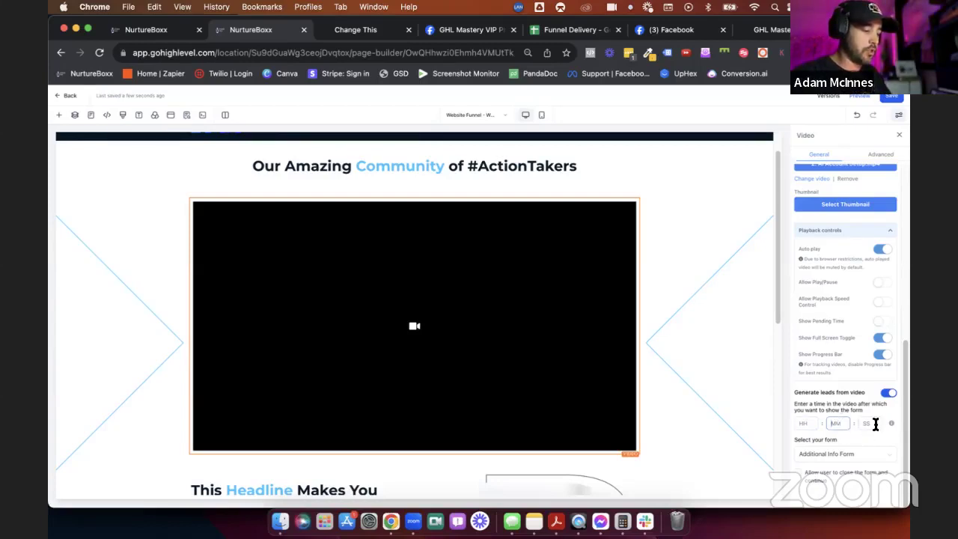
{"action": "left_click", "coordinate": [870, 424]}
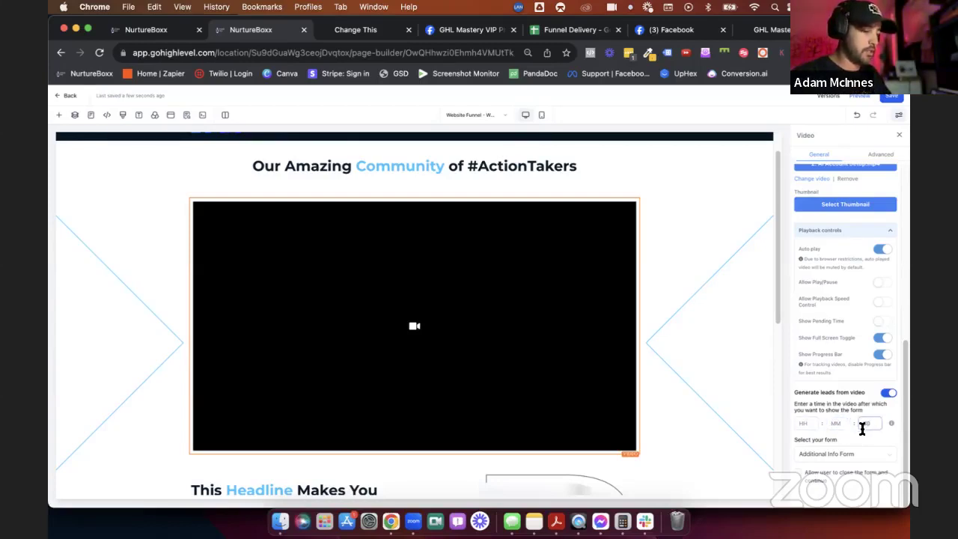
{"action": "left_click", "coordinate": [855, 438]}
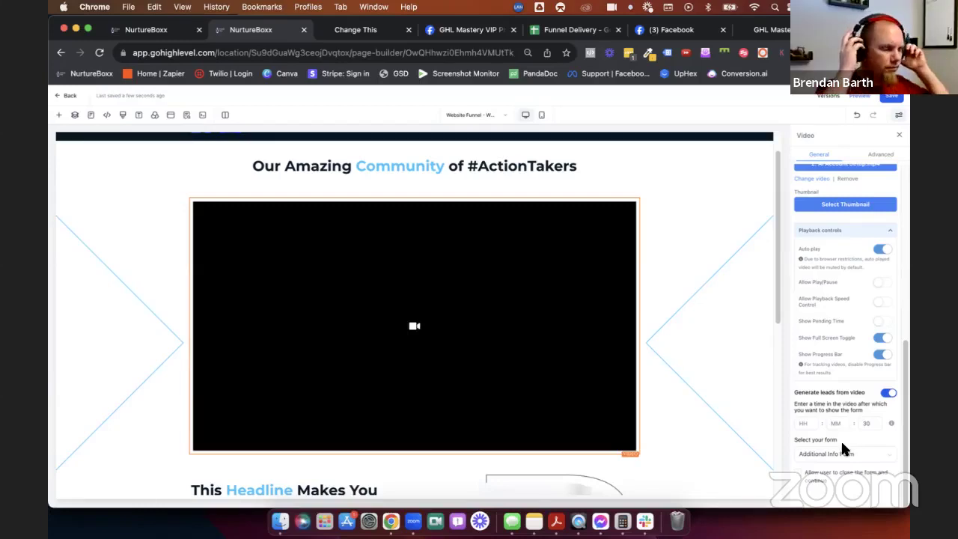
Close the SEO meta data settings without changes and save the page.
{"action": "left_click", "coordinate": [895, 98]}
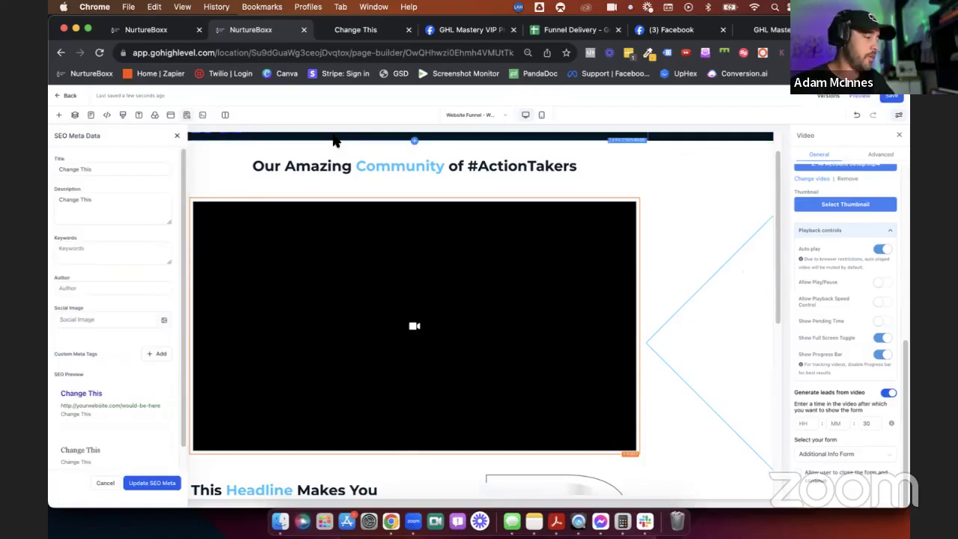
{"action": "left_click", "coordinate": [177, 137]}
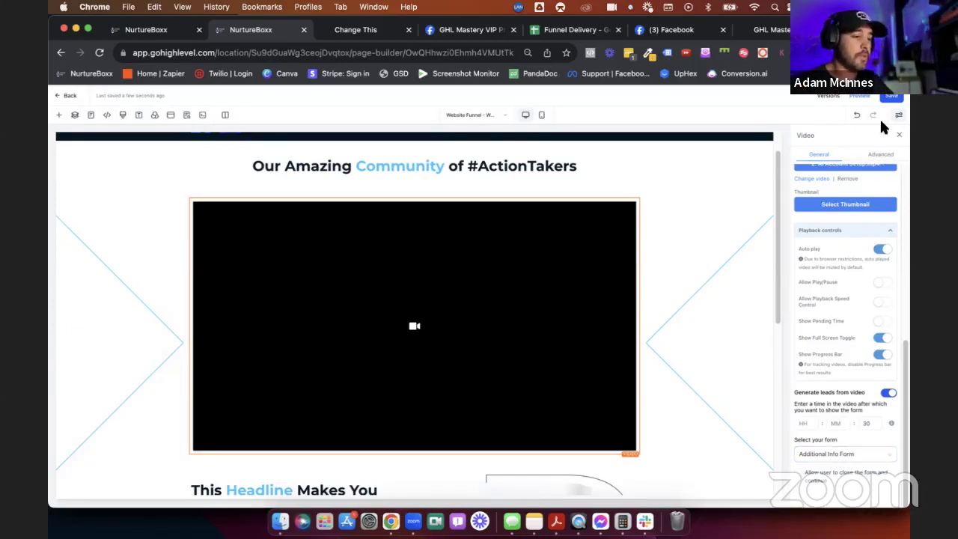
{"action": "left_click", "coordinate": [889, 96]}
Delete the headline-and-image row below the video, plus the text column and group photo in the row beneath it.
{"action": "scroll", "coordinate": [706, 255], "scroll_direction": "down", "scroll_amount": 5}
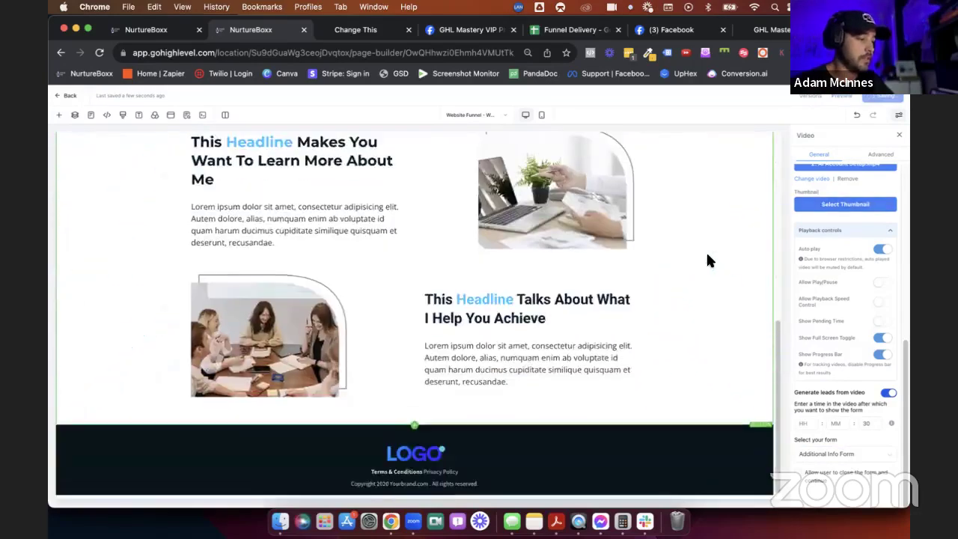
{"action": "scroll", "coordinate": [706, 254], "scroll_direction": "up", "scroll_amount": 5}
{"action": "scroll", "coordinate": [706, 255], "scroll_direction": "down", "scroll_amount": 4}
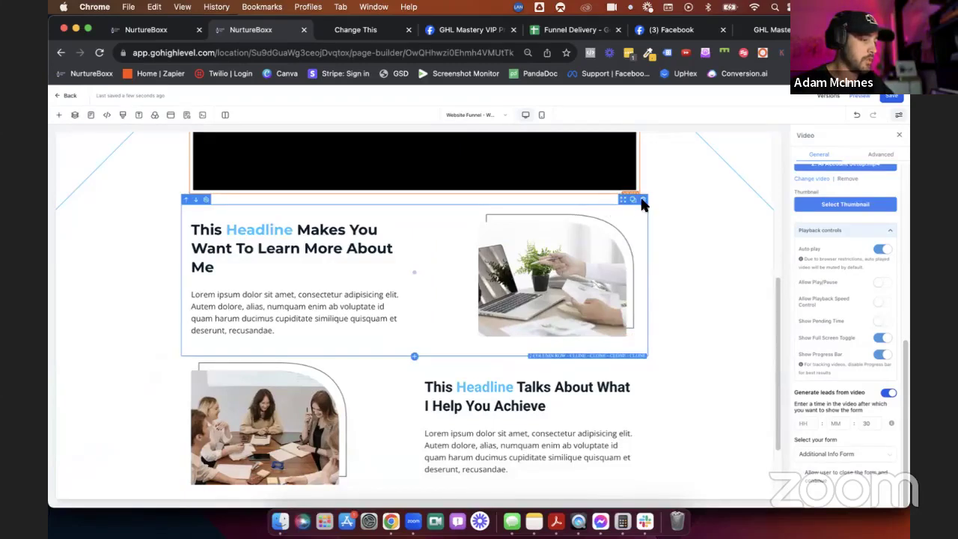
{"action": "left_click", "coordinate": [642, 200]}
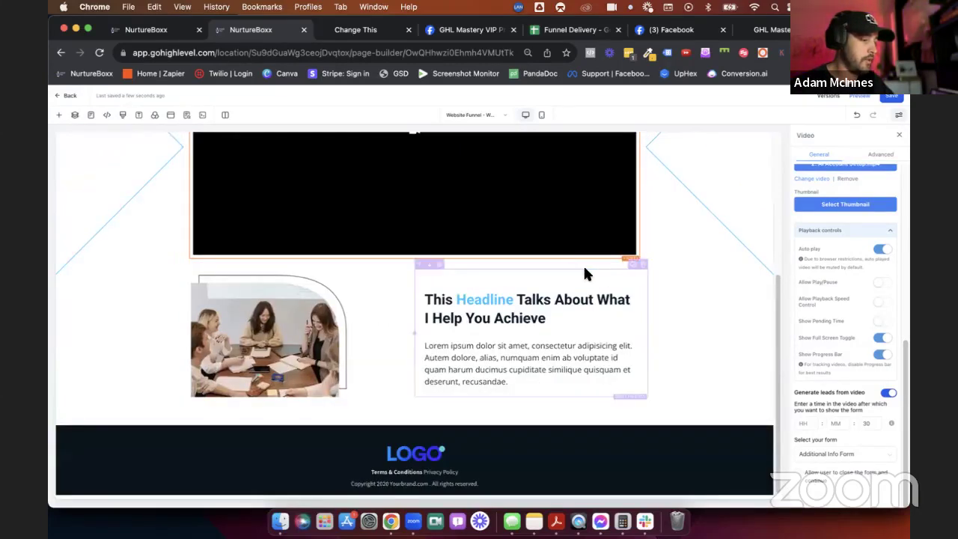
{"action": "left_click", "coordinate": [471, 274]}
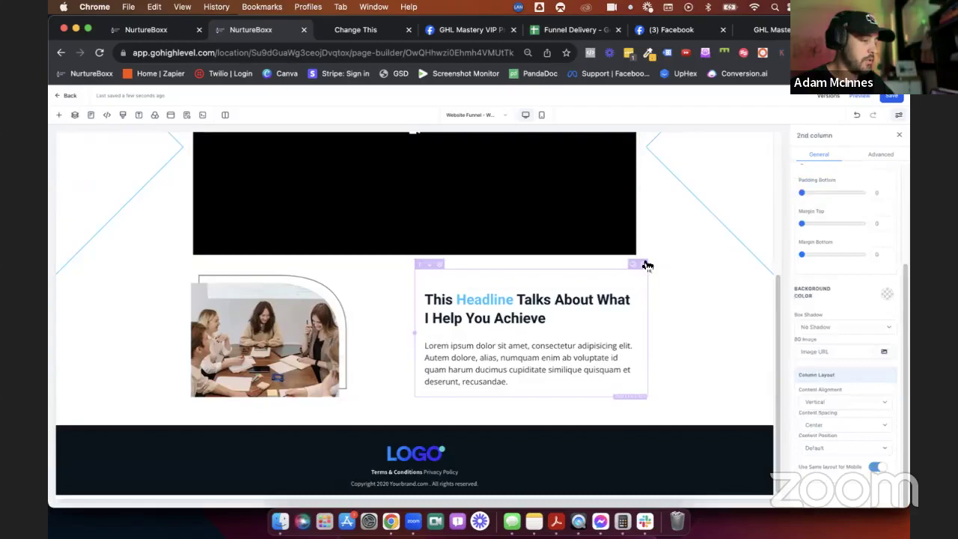
{"action": "left_click", "coordinate": [642, 264]}
{"action": "left_click", "coordinate": [365, 293]}
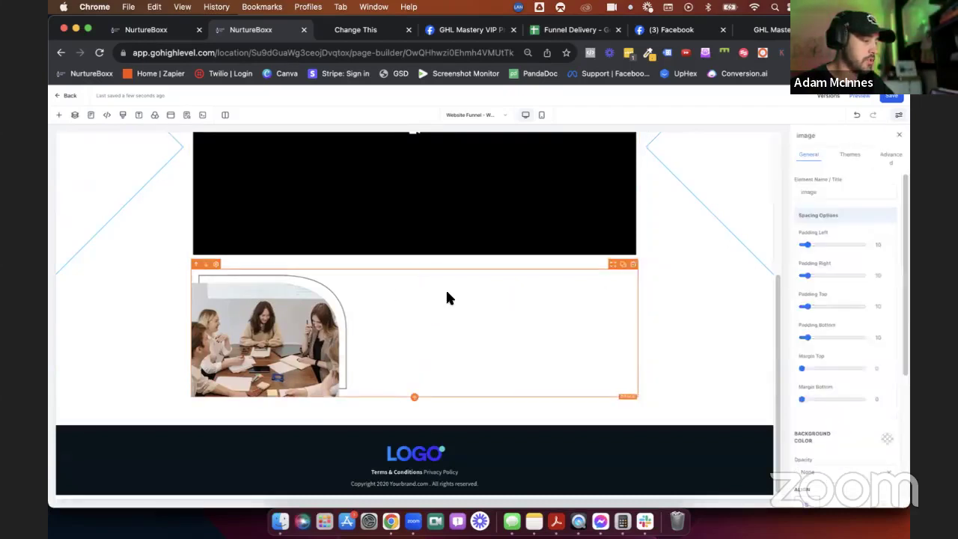
{"action": "left_click", "coordinate": [634, 269]}
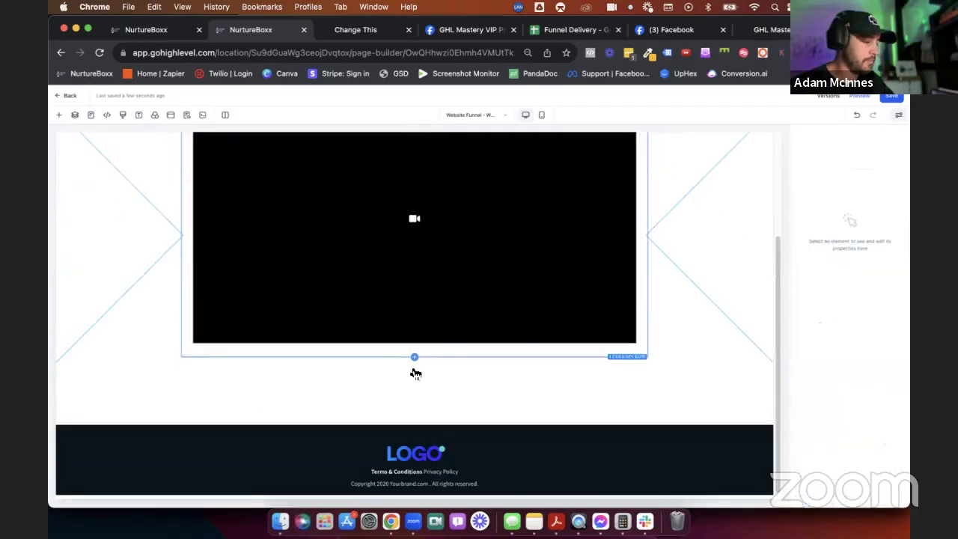
Search the elements for "timer" and add a Minute Timer directly beneath the video.
{"action": "left_click", "coordinate": [411, 378]}
{"action": "left_click", "coordinate": [410, 377]}
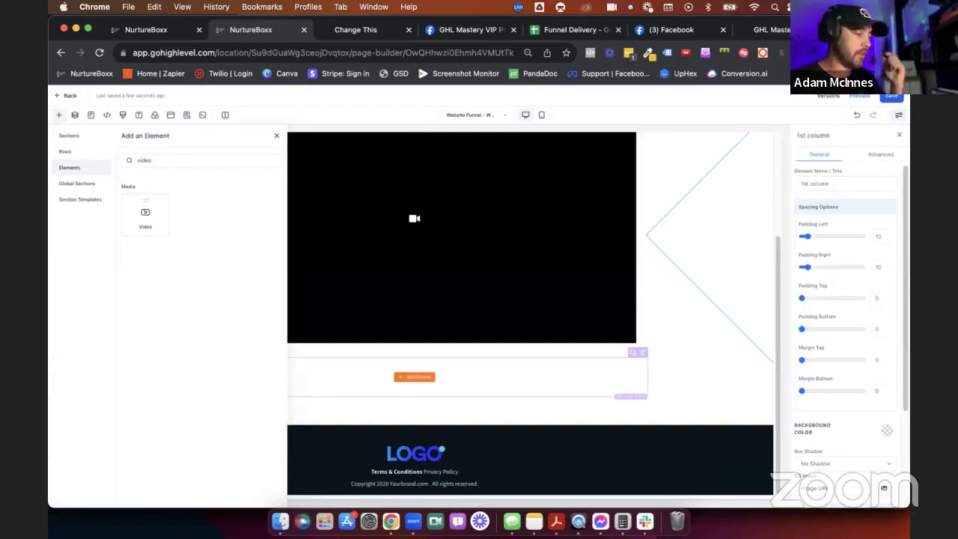
{"action": "double_click", "coordinate": [201, 160]}
{"action": "key", "text": "BackSpace"}
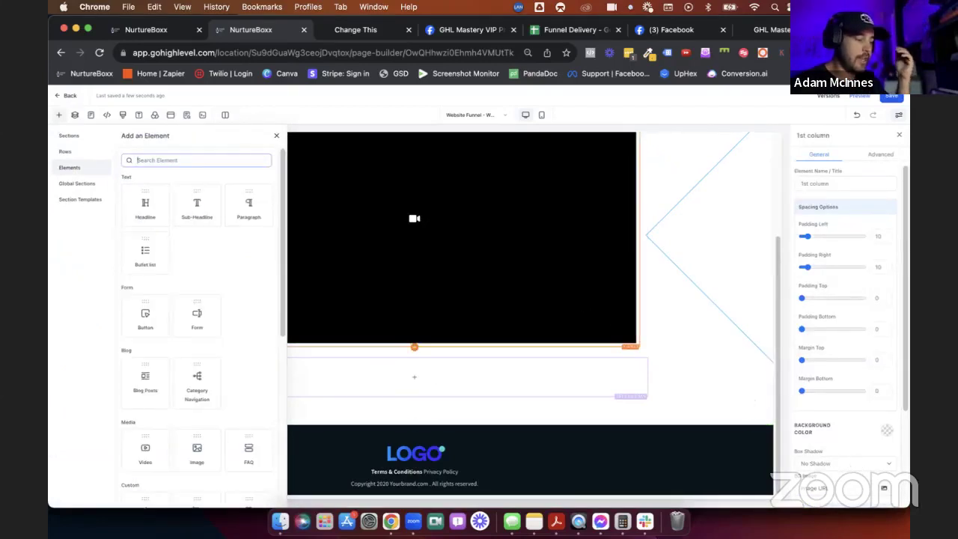
{"action": "left_click", "coordinate": [598, 322]}
{"action": "scroll", "coordinate": [844, 383], "scroll_direction": "down", "scroll_amount": 3}
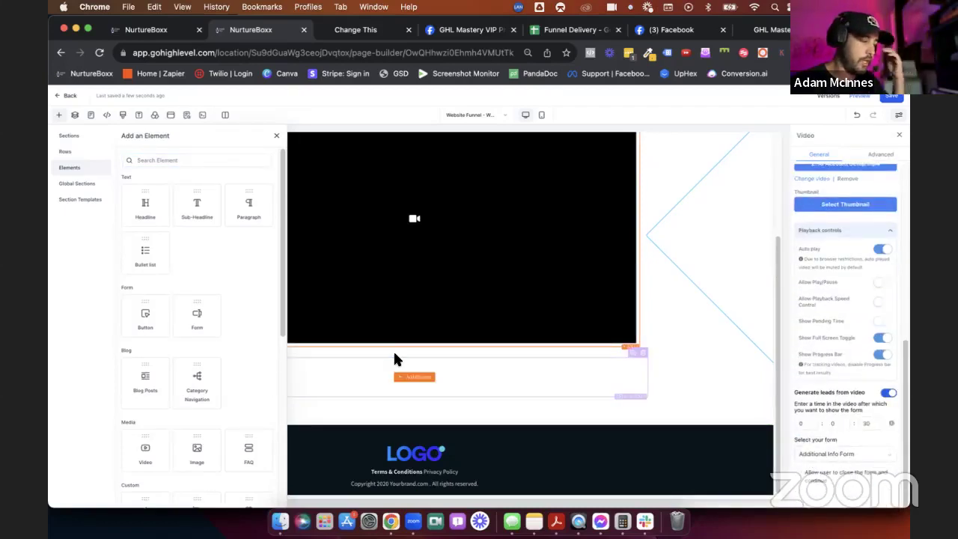
{"action": "left_click", "coordinate": [199, 159]}
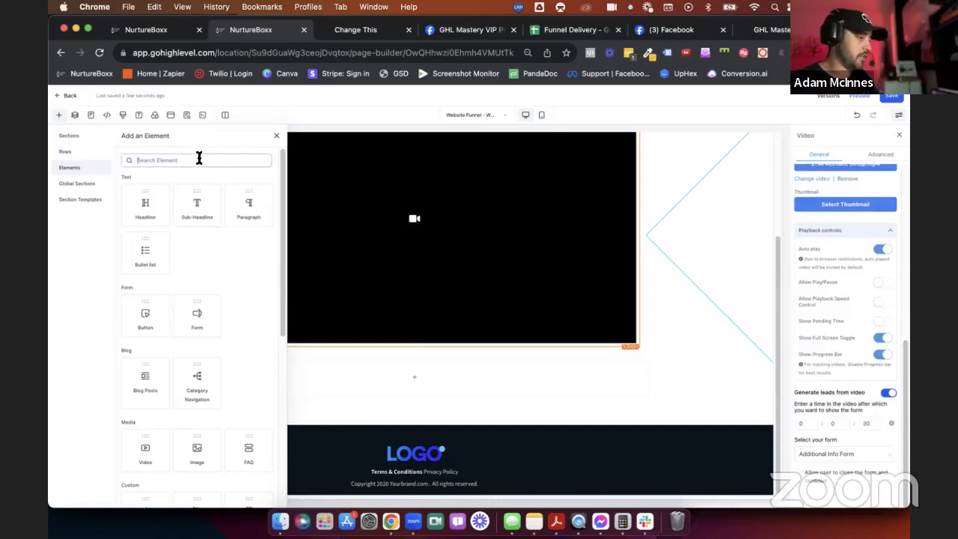
{"action": "type", "text": "timer"}
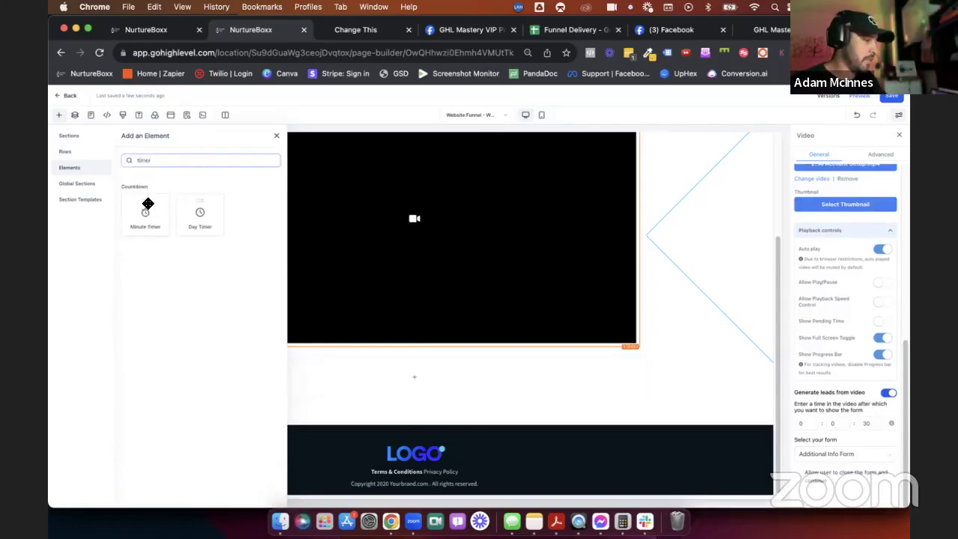
{"action": "left_click_drag", "start_coordinate": [136, 212], "coordinate": [408, 364]}
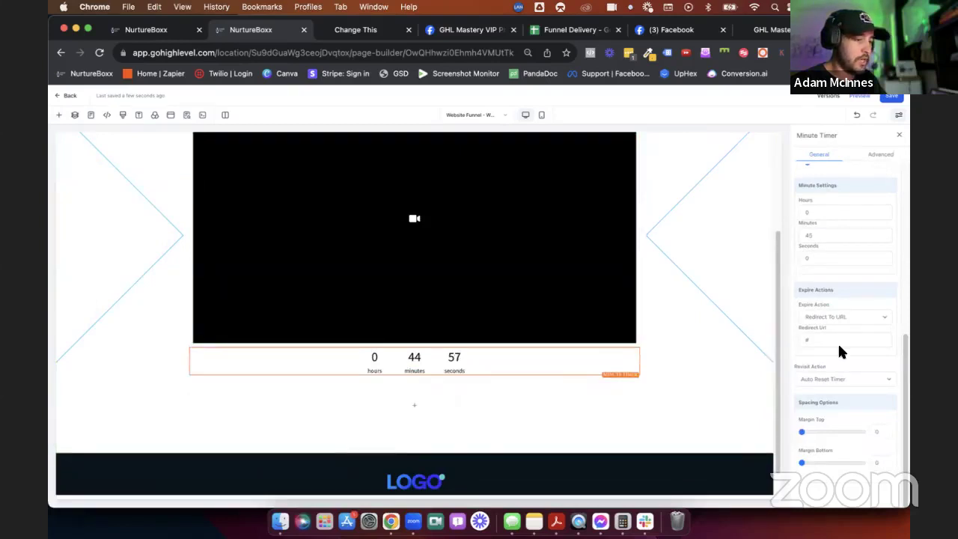
Set the minute timer's duration to 5 minutes.
{"action": "scroll", "coordinate": [837, 342], "scroll_direction": "up", "scroll_amount": 2}
{"action": "left_click", "coordinate": [831, 307]}
{"action": "key", "text": "BackSpace"}
{"action": "key", "text": "BackSpace"}
{"action": "type", "text": "0"}
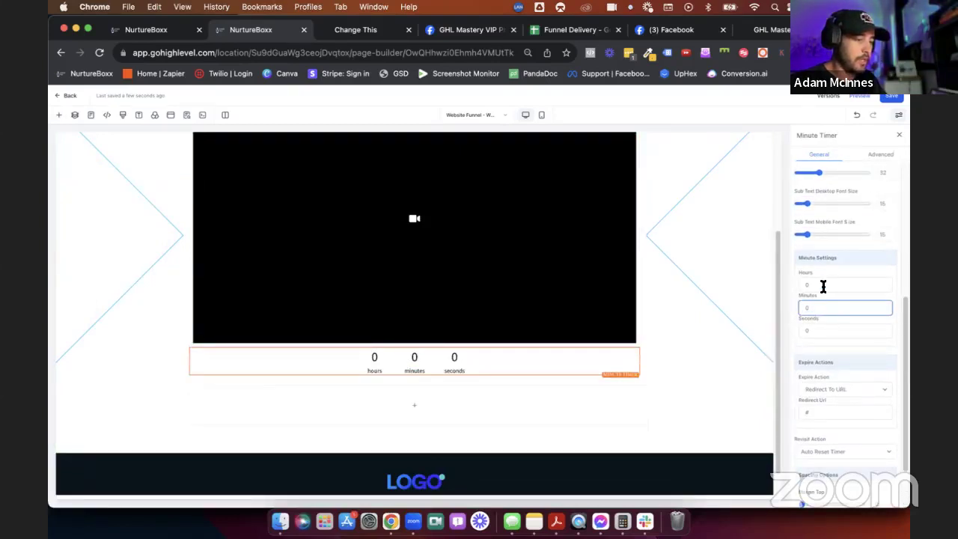
{"action": "key", "text": "BackSpace"}
{"action": "type", "text": "5"}
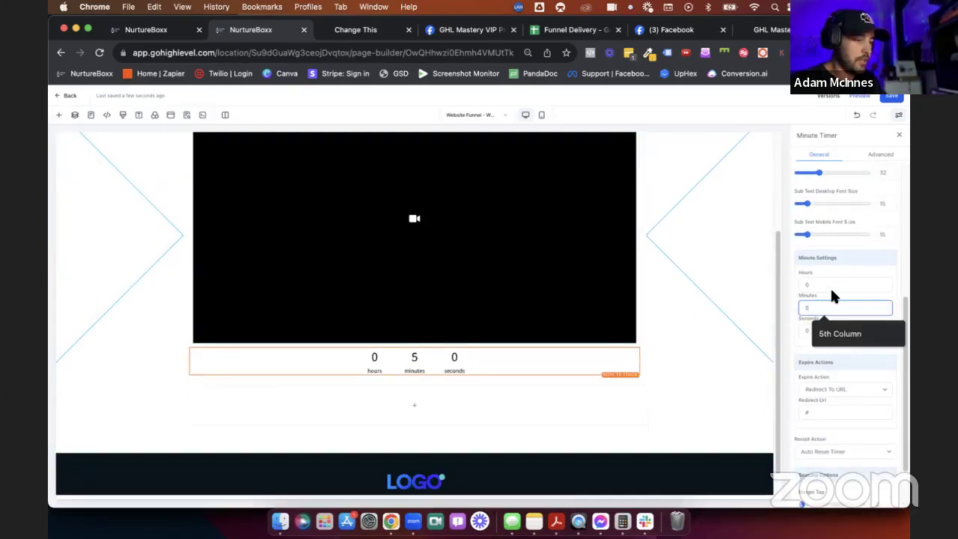
{"action": "left_click", "coordinate": [832, 293]}
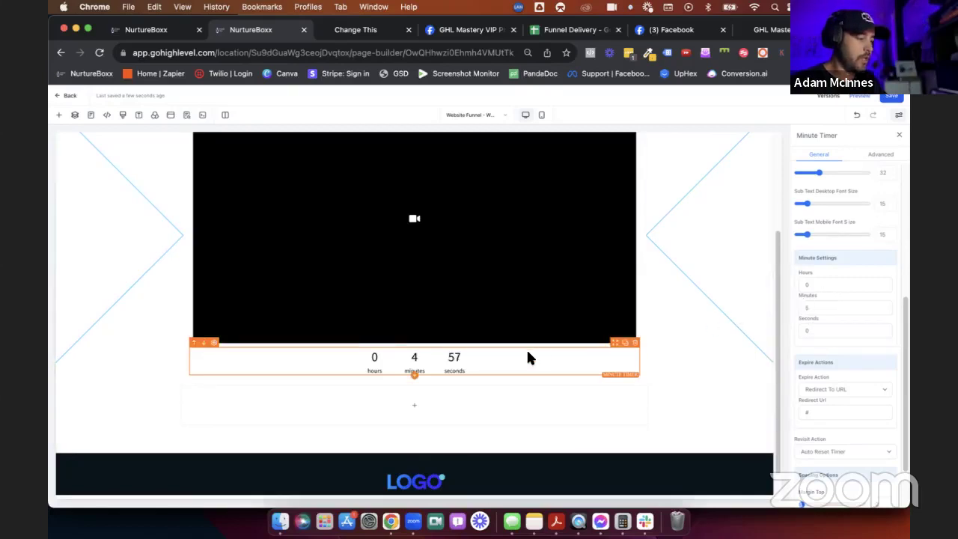
Check the minute timer's available expire actions, keeping Redirect To URL.
{"action": "scroll", "coordinate": [827, 334], "scroll_direction": "down", "scroll_amount": 2}
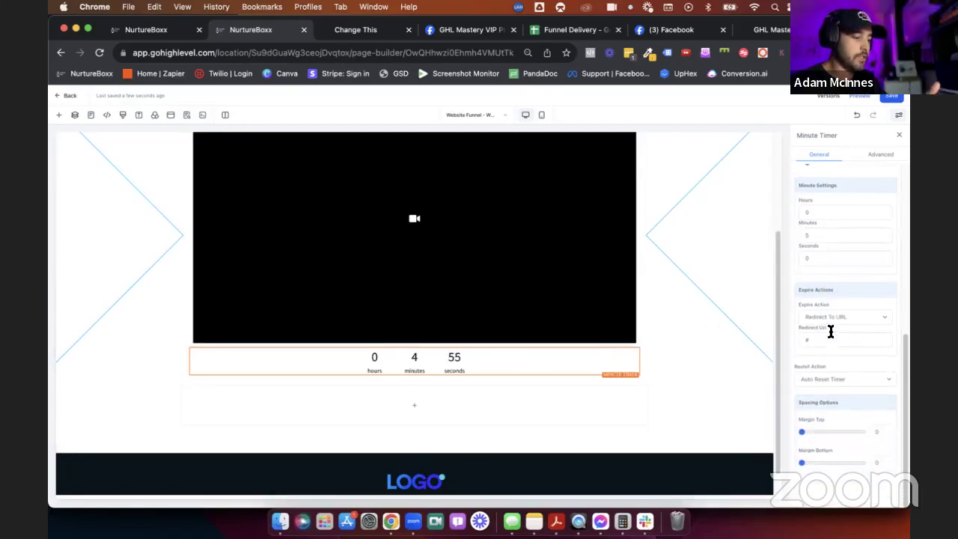
{"action": "left_click", "coordinate": [837, 317]}
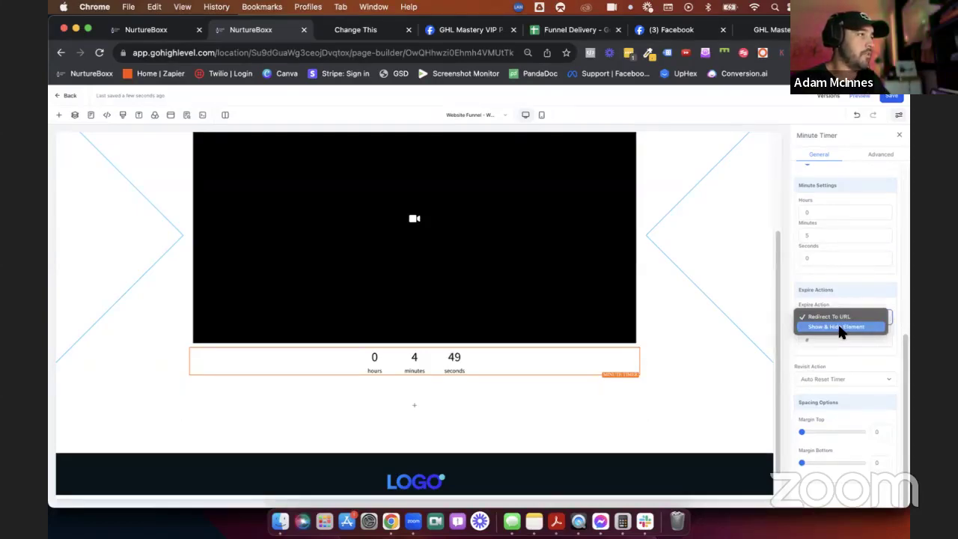
{"action": "left_click", "coordinate": [448, 394]}
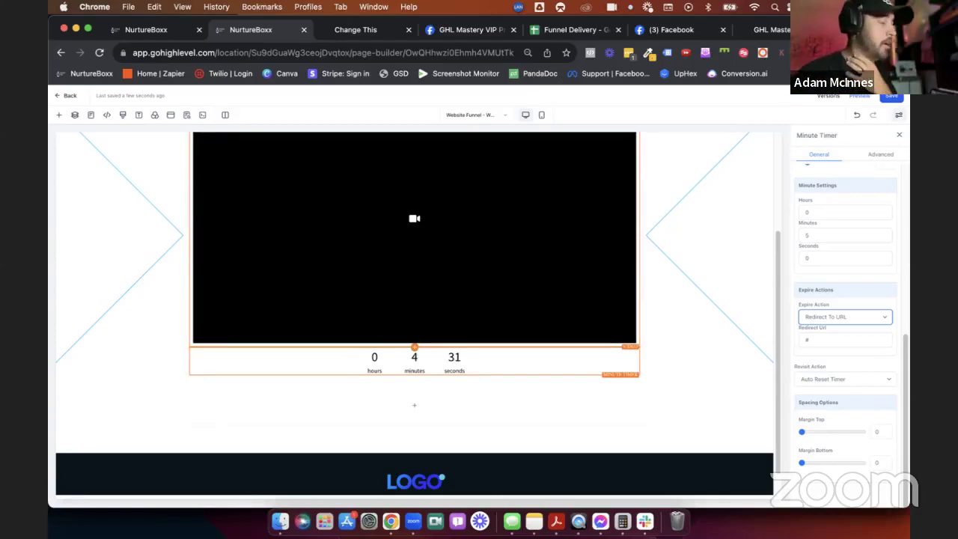
Search the elements for "order" and add a 1 Step Order form to the empty column below the timer.
{"action": "left_click", "coordinate": [416, 405]}
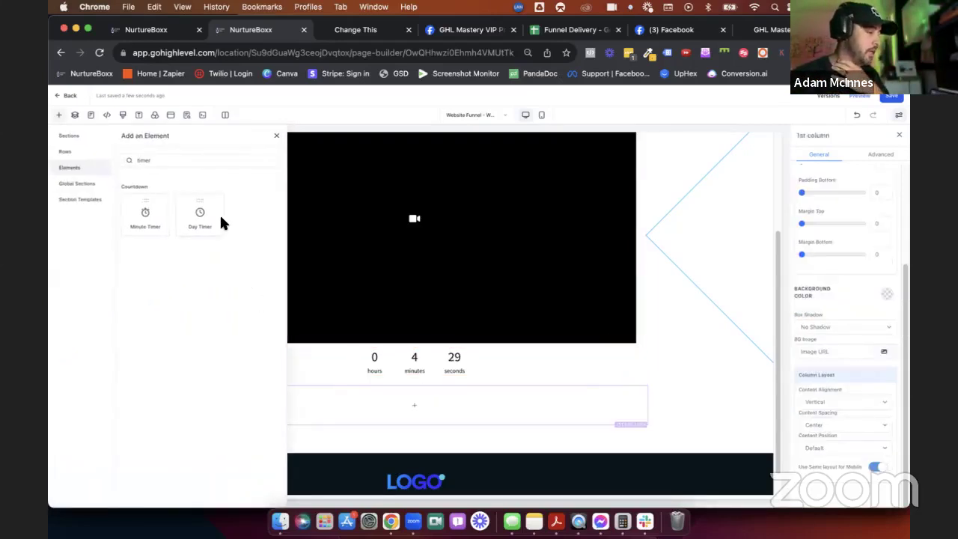
{"action": "left_click", "coordinate": [179, 162]}
{"action": "double_click", "coordinate": [179, 163]}
{"action": "type", "text": "order"}
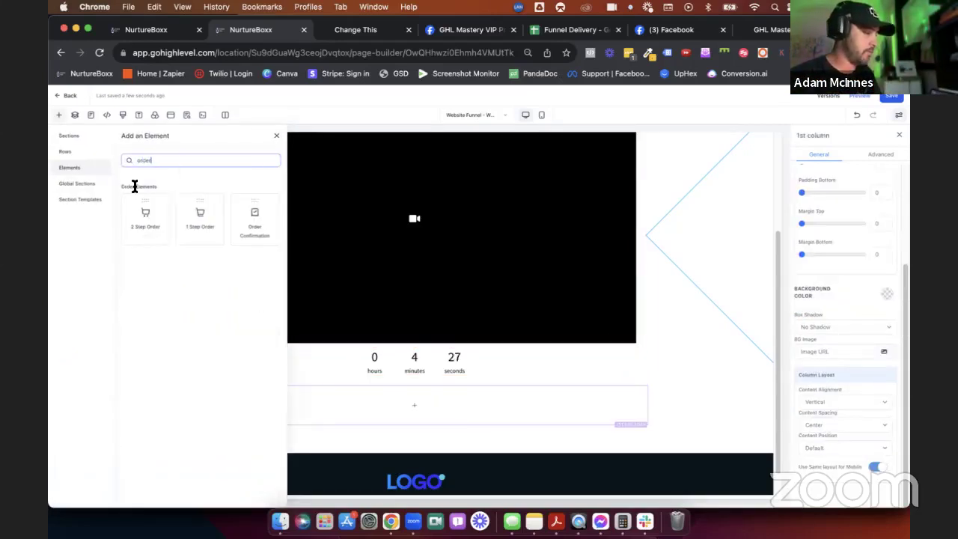
{"action": "left_click", "coordinate": [202, 225]}
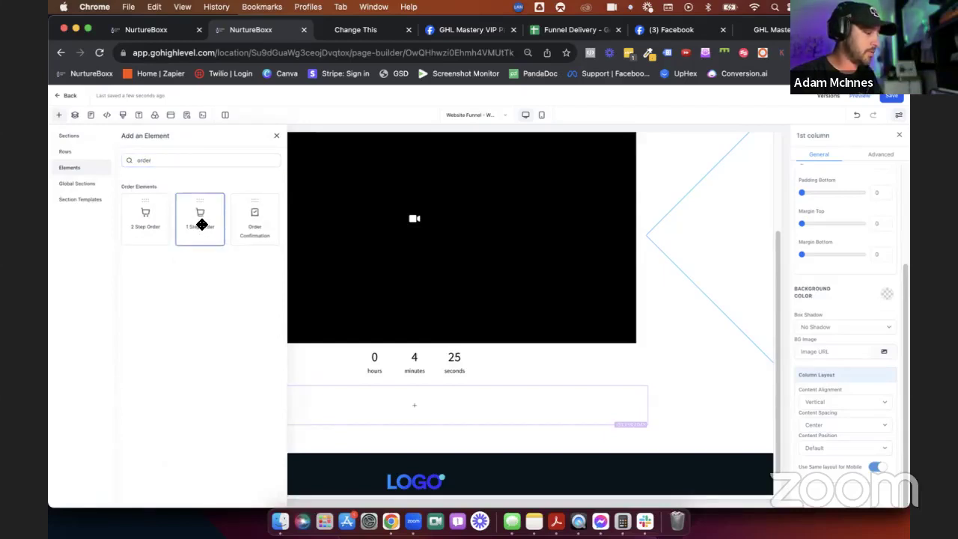
{"action": "left_click_drag", "start_coordinate": [201, 224], "coordinate": [449, 396]}
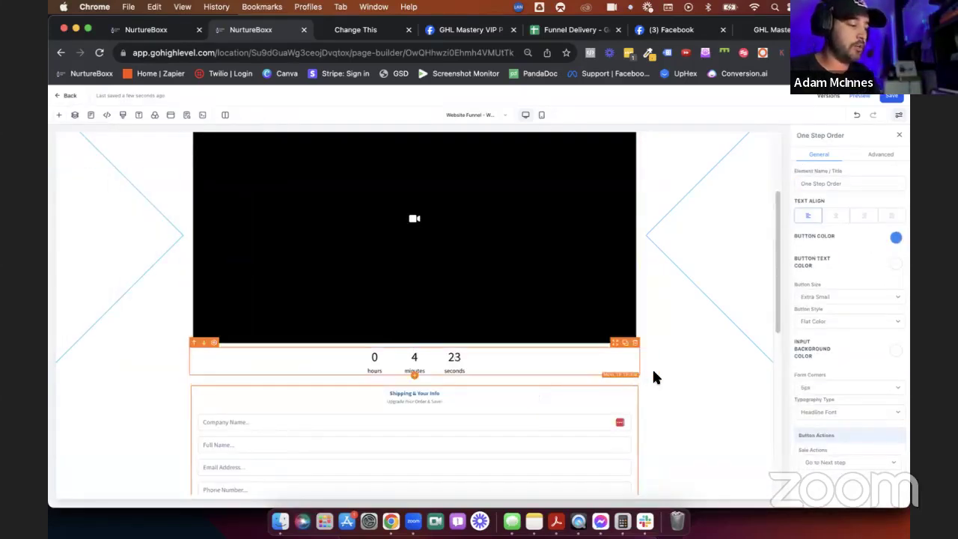
Set the order form's headline to "Get Your Thingy Now".
{"action": "scroll", "coordinate": [690, 381], "scroll_direction": "down", "scroll_amount": 5}
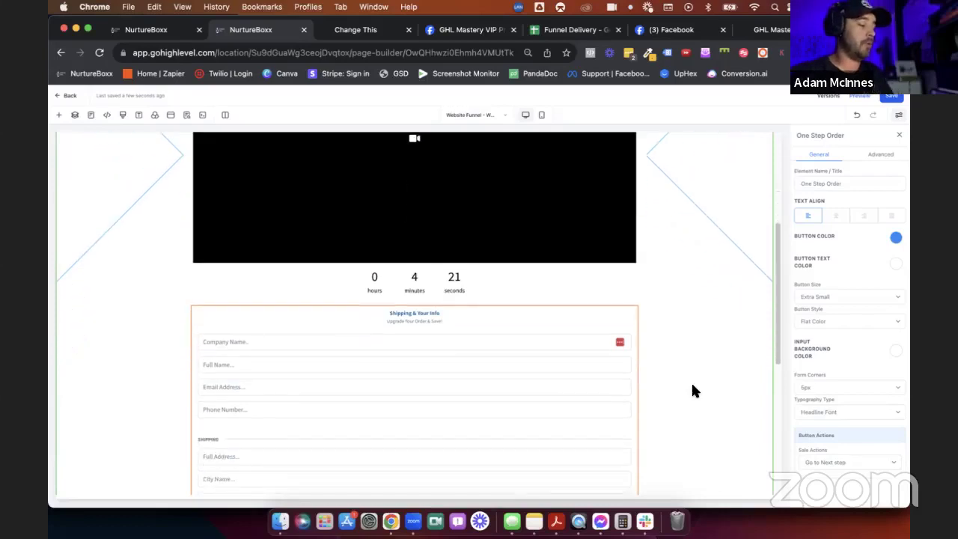
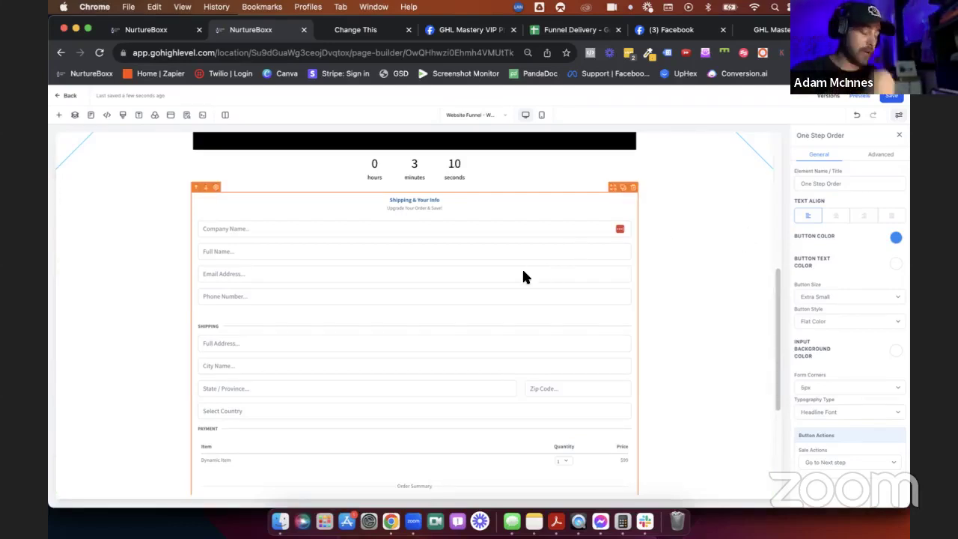
{"action": "scroll", "coordinate": [303, 293], "scroll_direction": "down", "scroll_amount": 1}
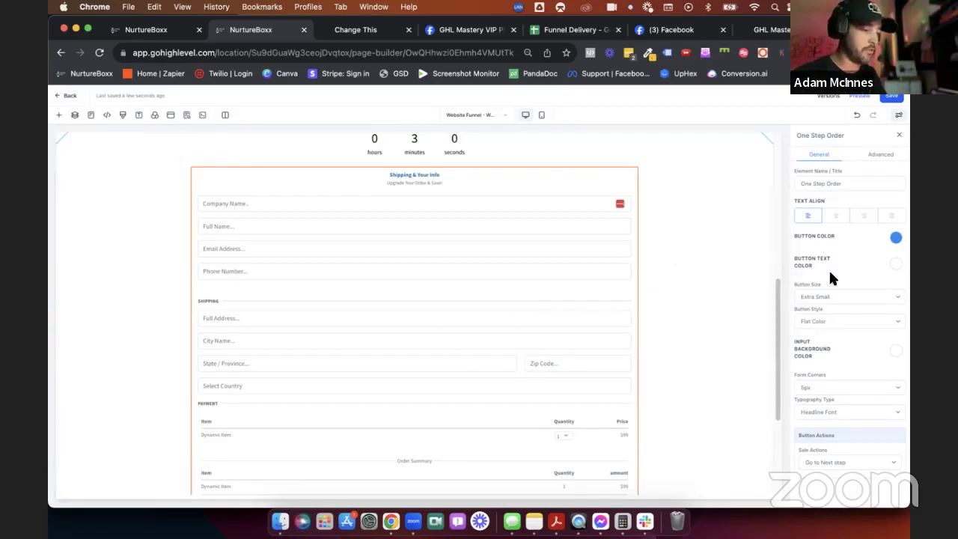
{"action": "left_click", "coordinate": [880, 155]}
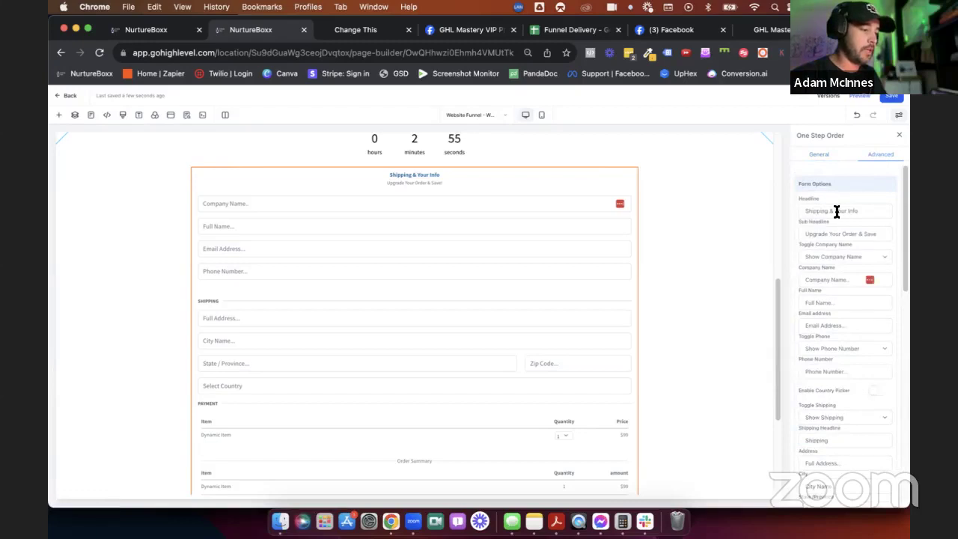
{"action": "left_click_drag", "start_coordinate": [860, 210], "coordinate": [799, 213]}
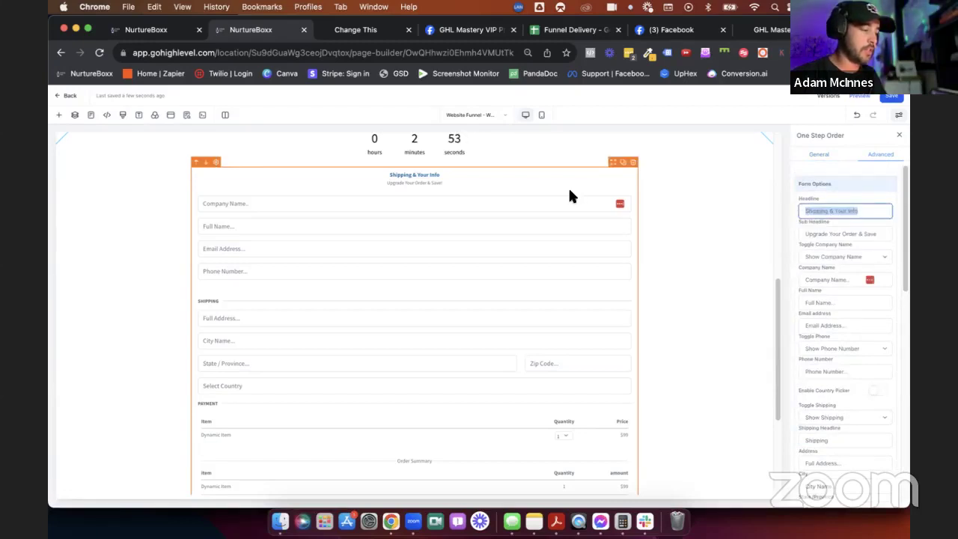
{"action": "left_click_drag", "start_coordinate": [441, 173], "coordinate": [380, 175]}
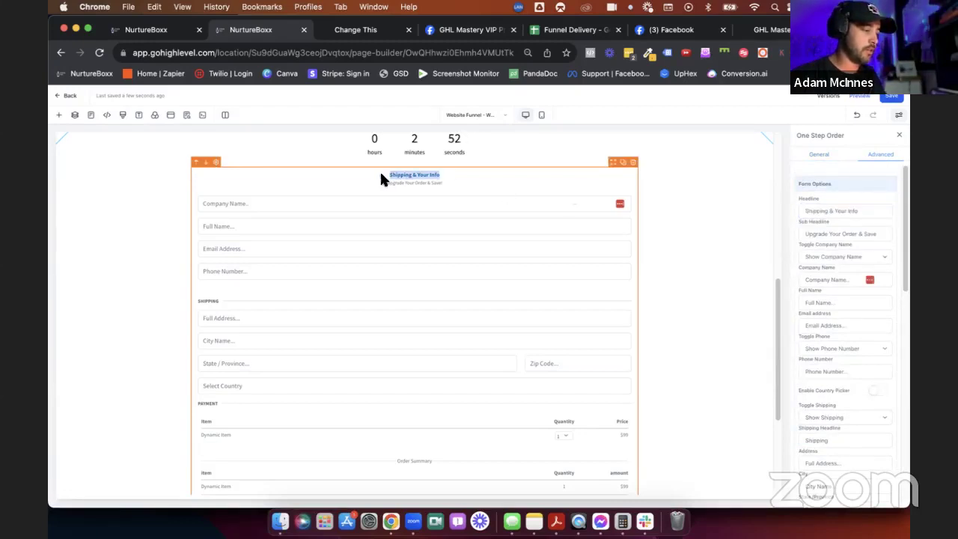
{"action": "triple_click", "coordinate": [833, 210]}
{"action": "type", "text": "Get Your"}
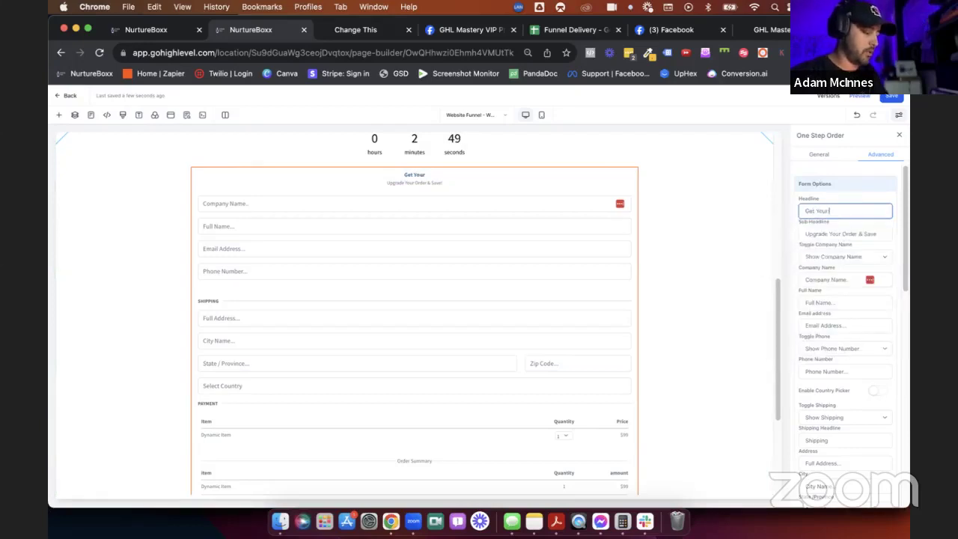
{"action": "type", "text": " Thingy Now"}
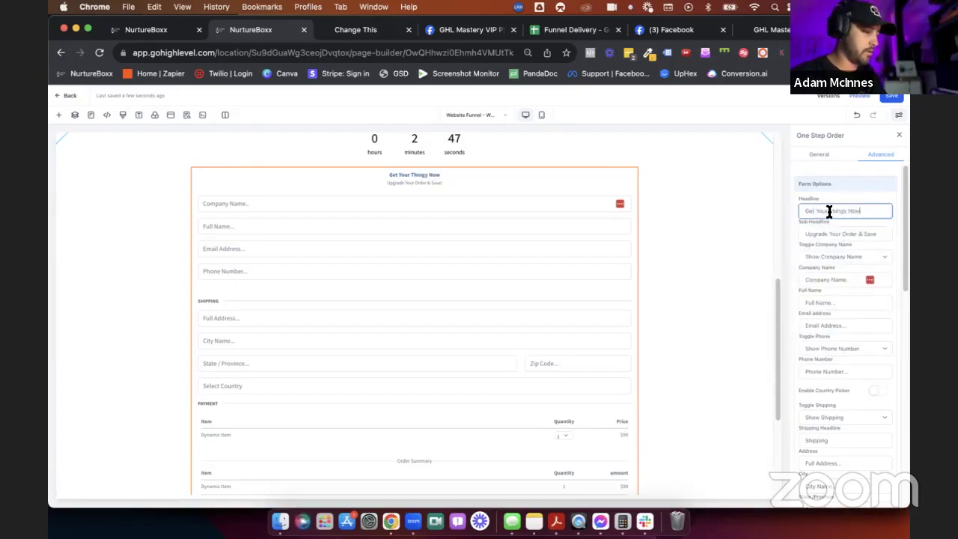
Set the order form's sub-headline to "Save 50% for taking action today" and hide the company name field.
{"action": "left_click", "coordinate": [802, 235]}
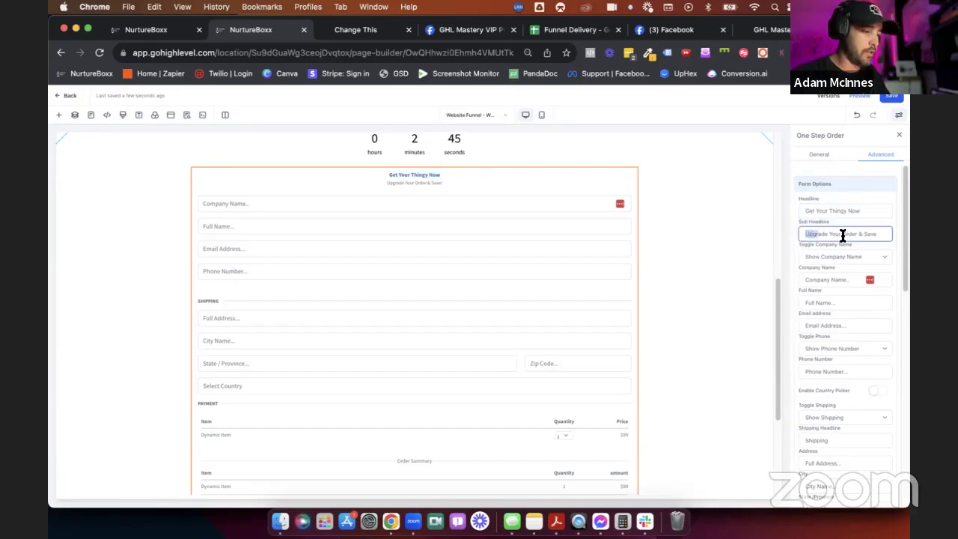
{"action": "triple_click", "coordinate": [878, 236]}
{"action": "type", "text": "Save 50%"}
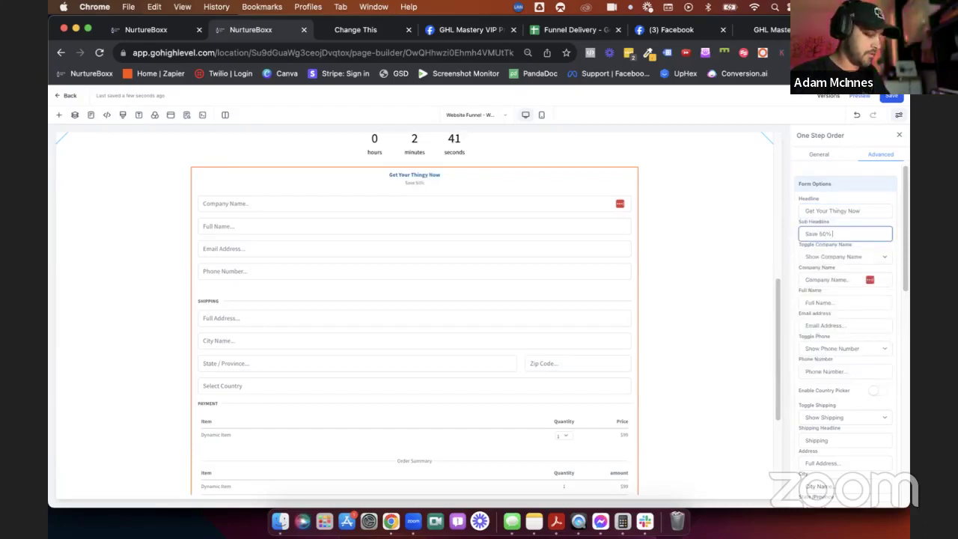
{"action": "type", "text": " for taking ac"}
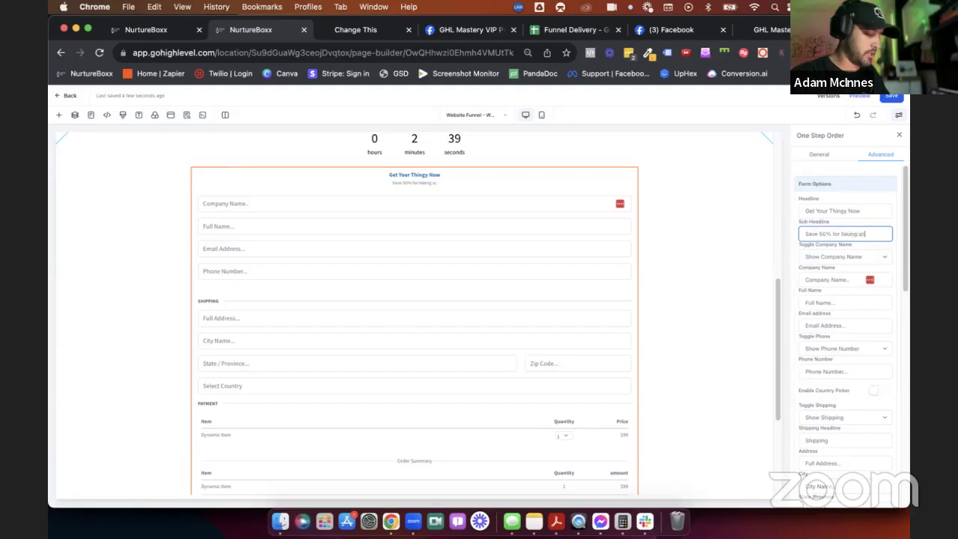
{"action": "type", "text": "tion today"}
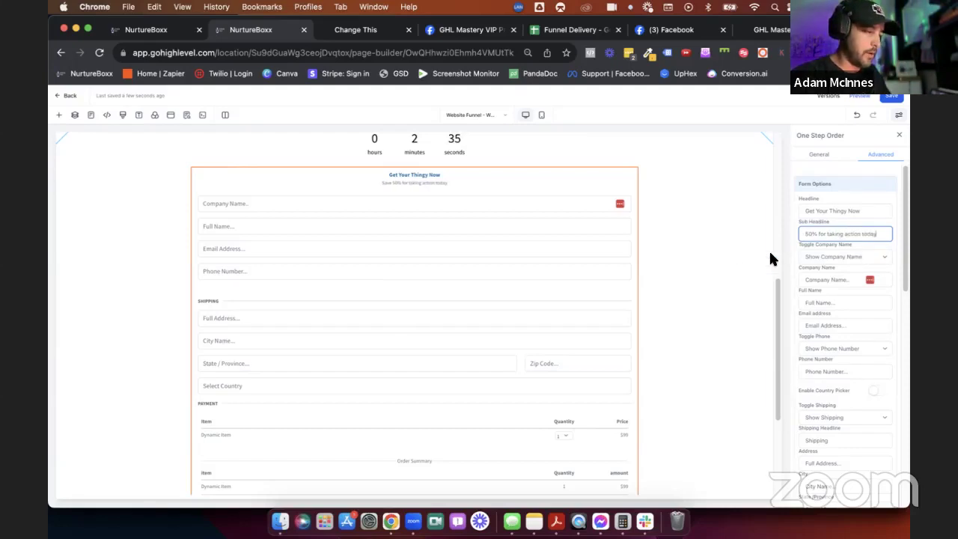
{"action": "left_click", "coordinate": [850, 256]}
{"action": "left_click", "coordinate": [845, 265]}
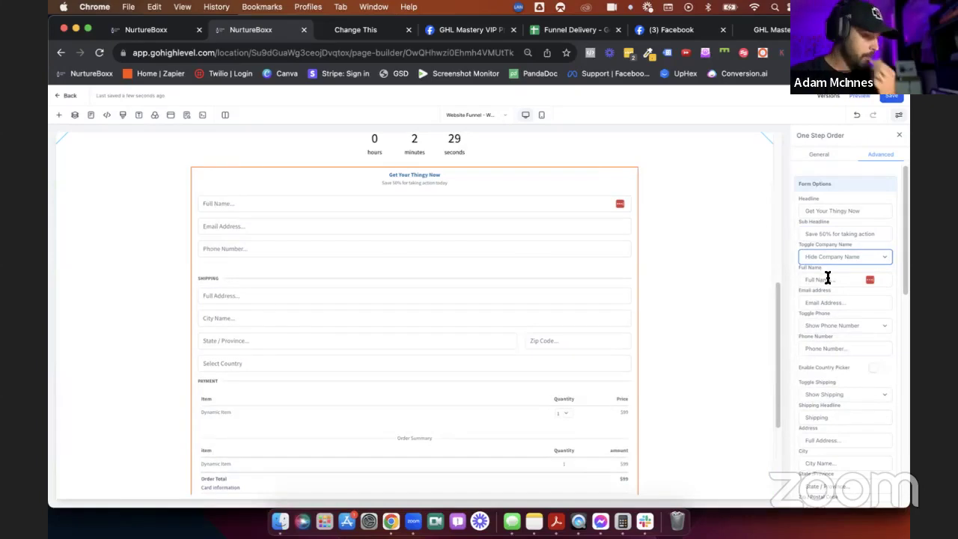
Try hiding the order form's phone number field and show it again.
{"action": "left_click", "coordinate": [819, 327]}
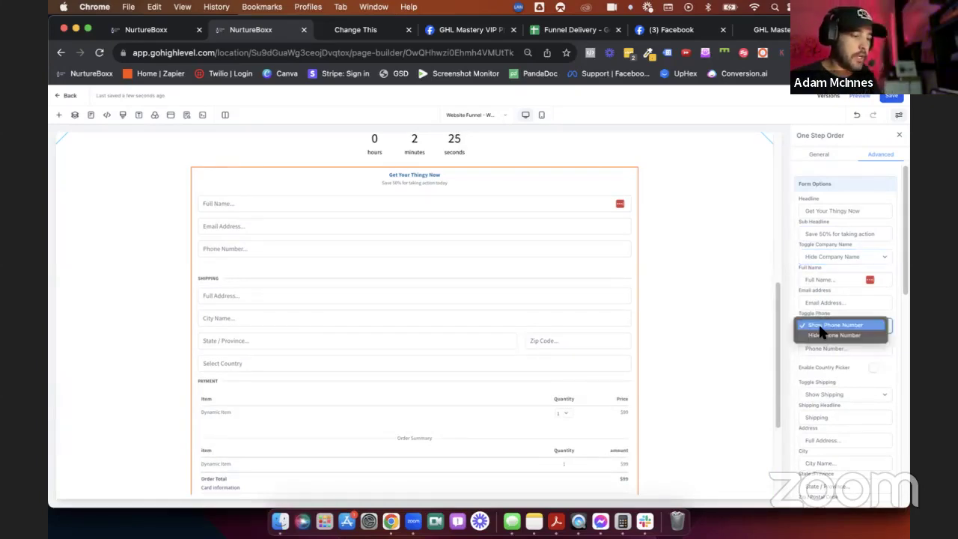
{"action": "left_click", "coordinate": [821, 336]}
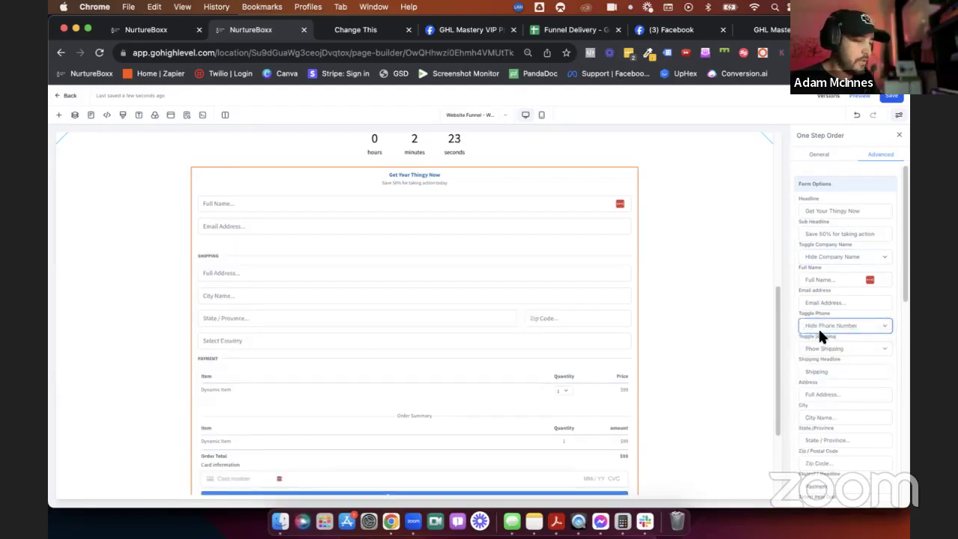
{"action": "left_click", "coordinate": [829, 326]}
{"action": "left_click", "coordinate": [832, 315]}
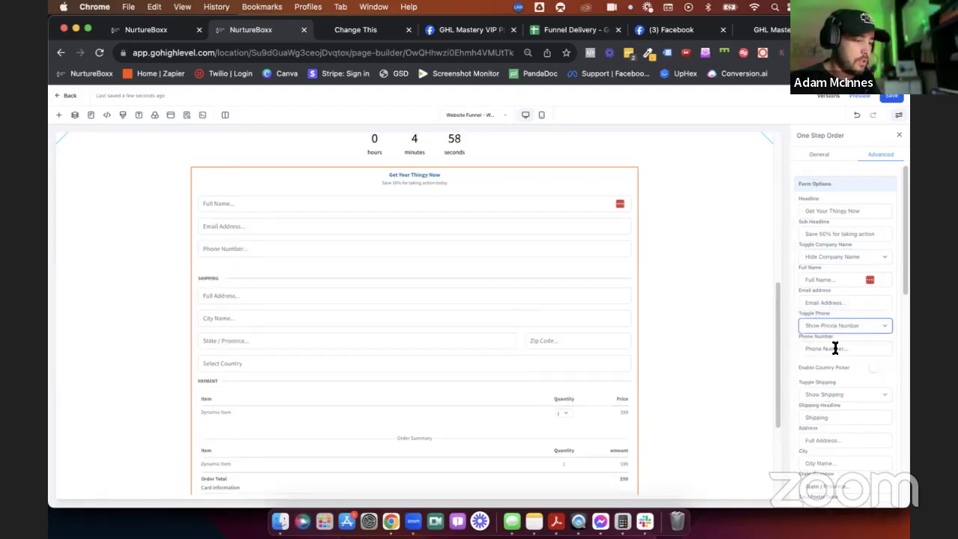
Change the order form's email address placeholder to "What is your email?".
{"action": "left_click", "coordinate": [840, 305]}
{"action": "key", "text": "BackSpace"}
{"action": "key", "text": "BackSpace"}
{"action": "key", "text": "BackSpace"}
{"action": "key", "text": "BackSpace"}
{"action": "key", "text": "BackSpace"}
{"action": "key", "text": "BackSpace"}
{"action": "key", "text": "BackSpace"}
{"action": "key", "text": "BackSpace"}
{"action": "key", "text": "BackSpace"}
{"action": "key", "text": "BackSpace"}
{"action": "key", "text": "BackSpace"}
{"action": "key", "text": "BackSpace"}
{"action": "key", "text": "BackSpace"}
{"action": "key", "text": "BackSpace"}
{"action": "key", "text": "BackSpace"}
{"action": "key", "text": "BackSpace"}
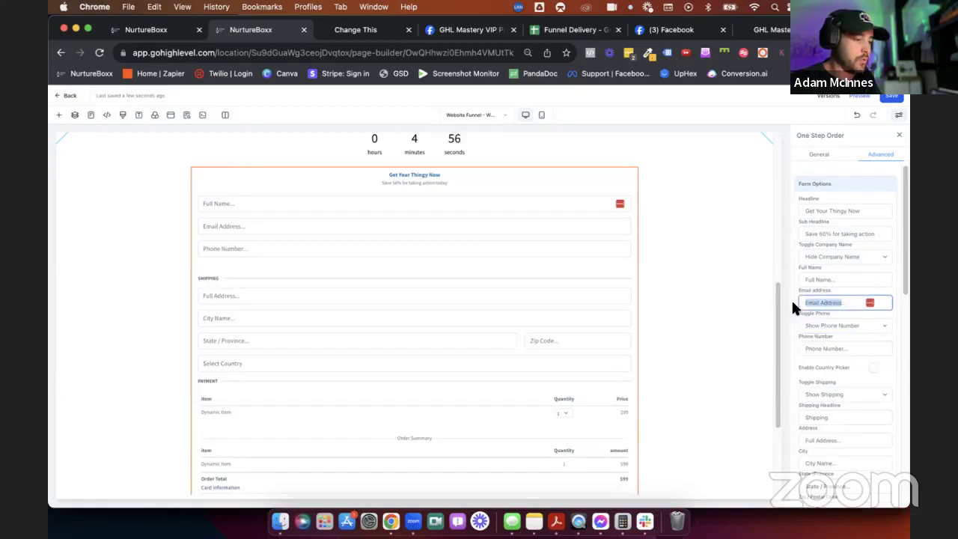
{"action": "type", "text": "What is you"}
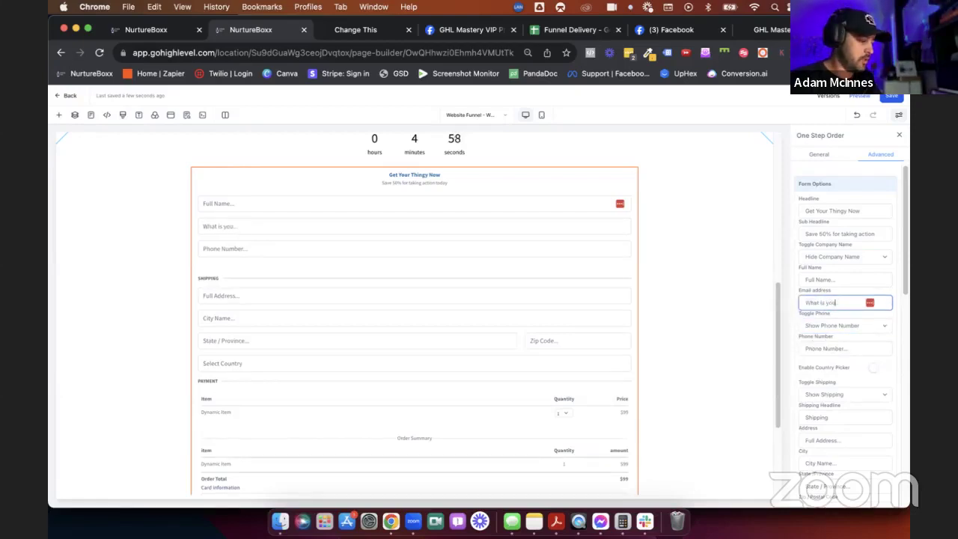
{"action": "type", "text": "r email?"}
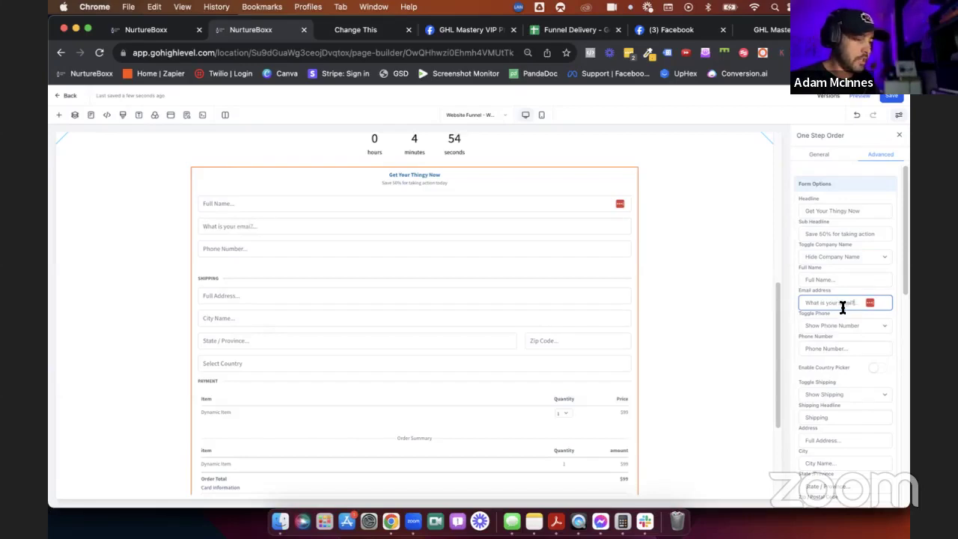
Change the order form's shipping headline to "Company Info".
{"action": "scroll", "coordinate": [830, 314], "scroll_direction": "down", "scroll_amount": 2}
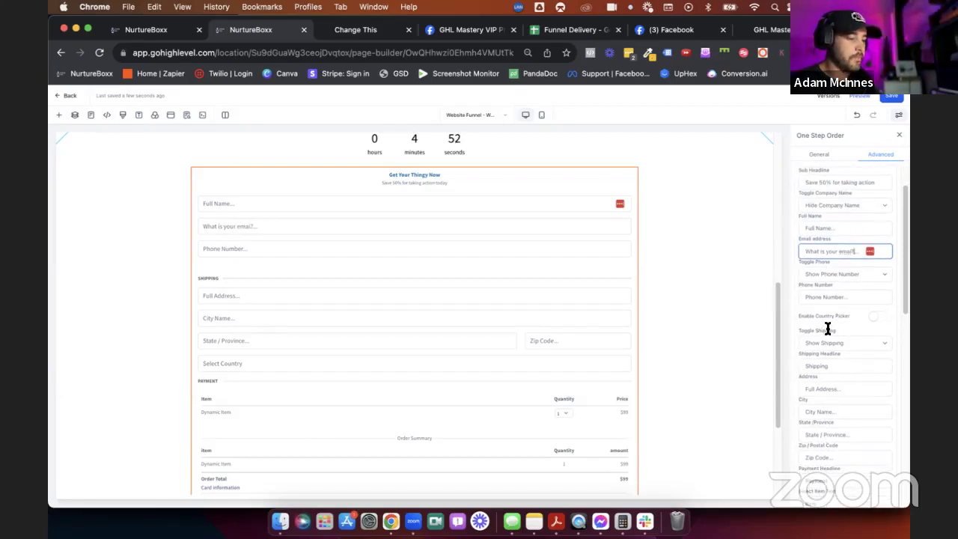
{"action": "left_click", "coordinate": [828, 331]}
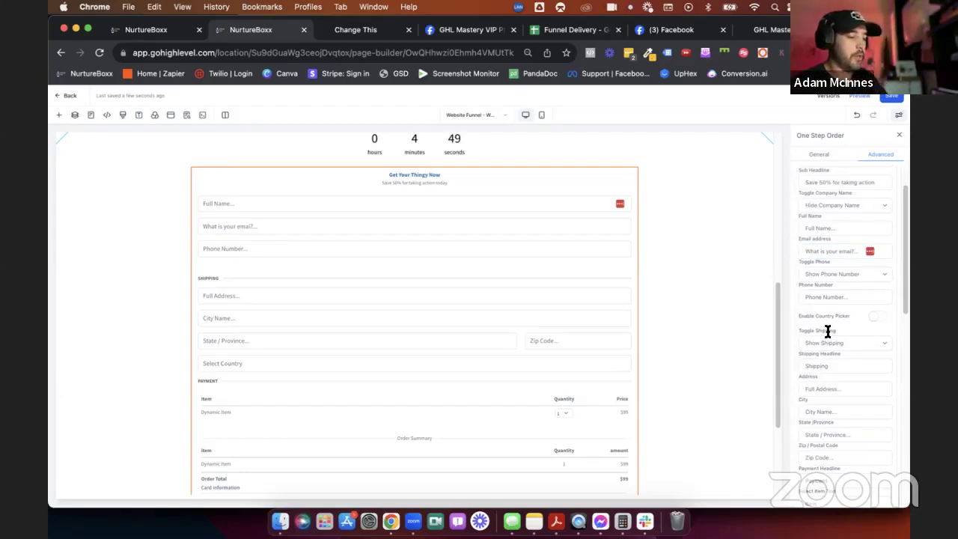
{"action": "scroll", "coordinate": [828, 331], "scroll_direction": "down", "scroll_amount": 2}
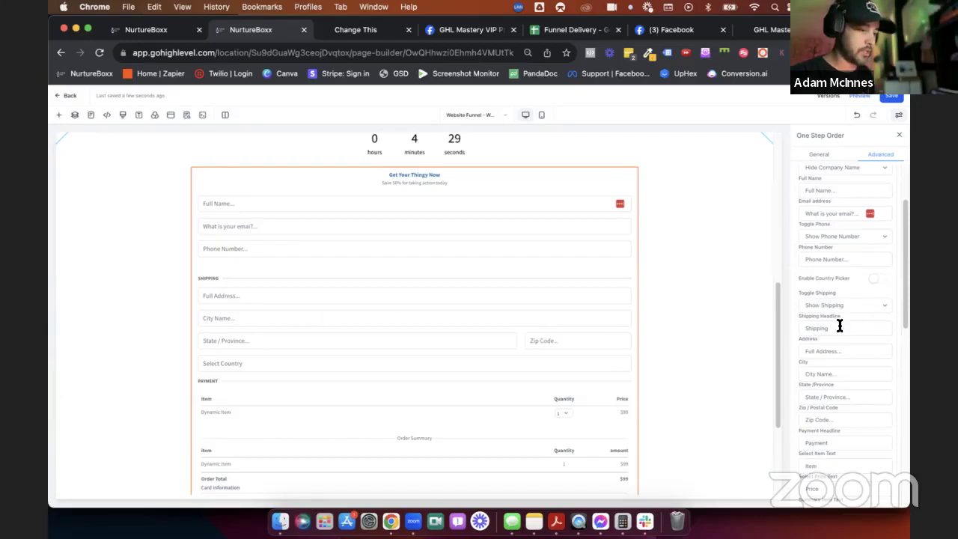
{"action": "left_click", "coordinate": [839, 325]}
{"action": "left_click_drag", "start_coordinate": [835, 325], "coordinate": [791, 321]}
{"action": "type", "text": "Comp"}
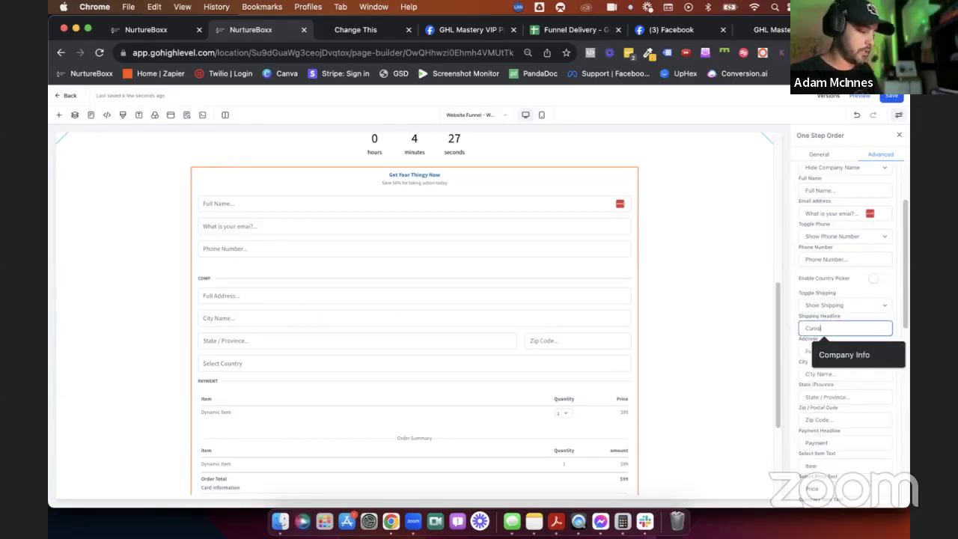
{"action": "type", "text": "any Info"}
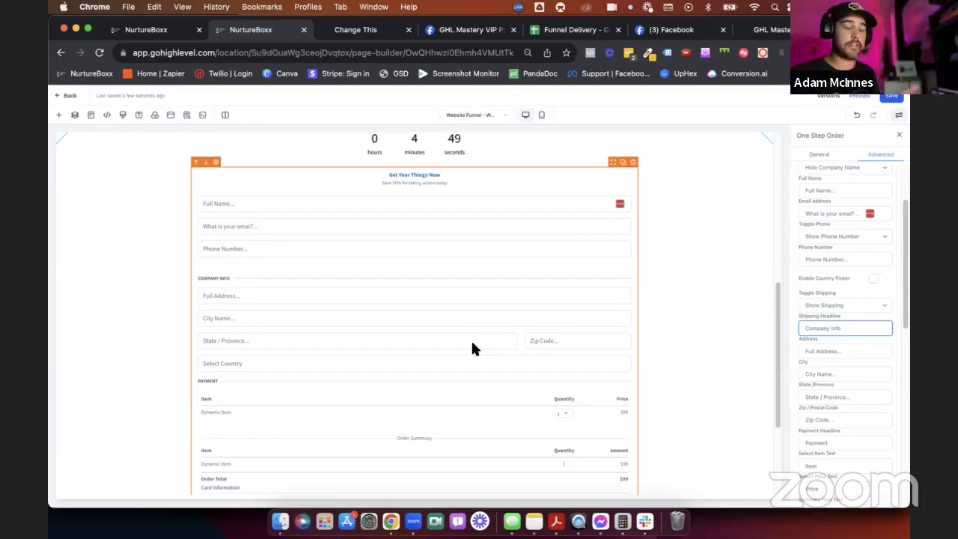
Reselect the one-step order form and hide its shipping section.
{"action": "left_click", "coordinate": [677, 353]}
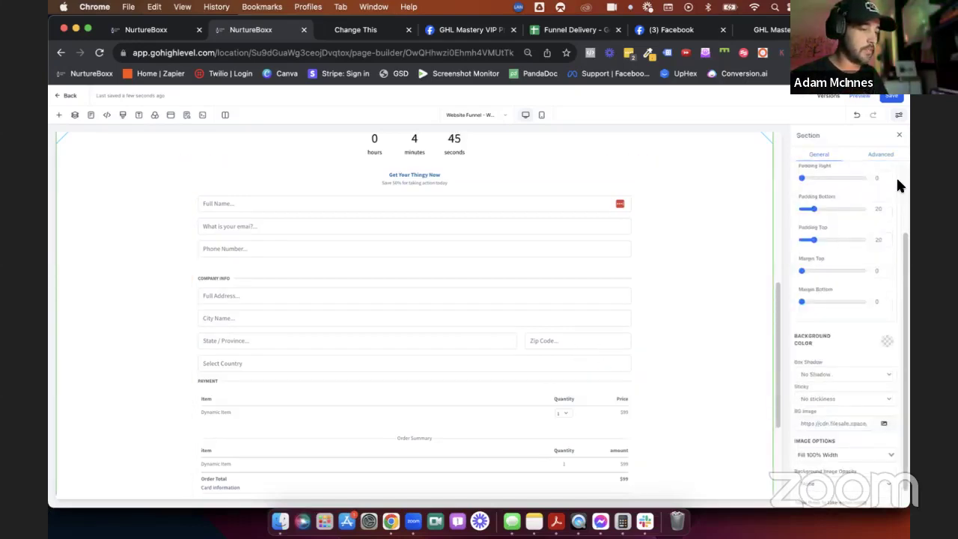
{"action": "left_click", "coordinate": [885, 156]}
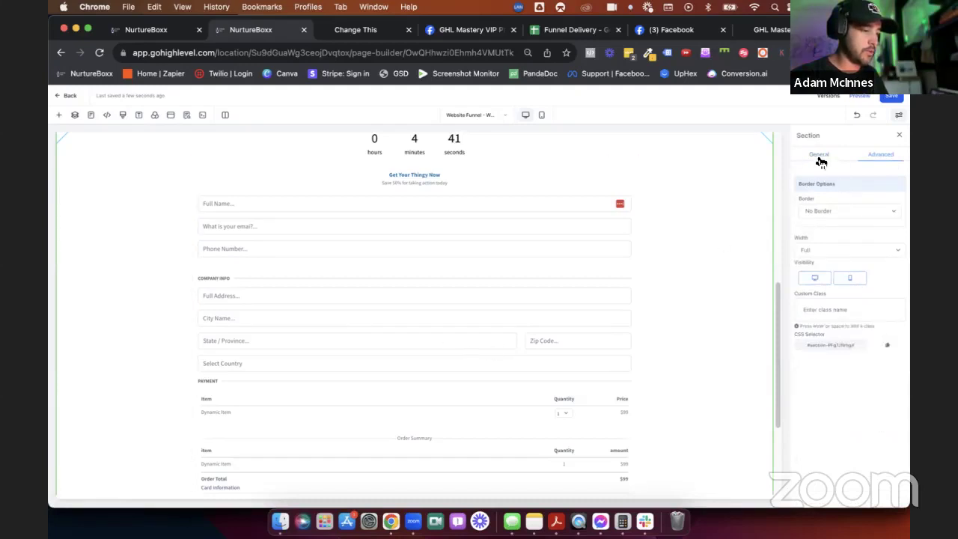
{"action": "left_click", "coordinate": [498, 280]}
{"action": "left_click", "coordinate": [880, 154]}
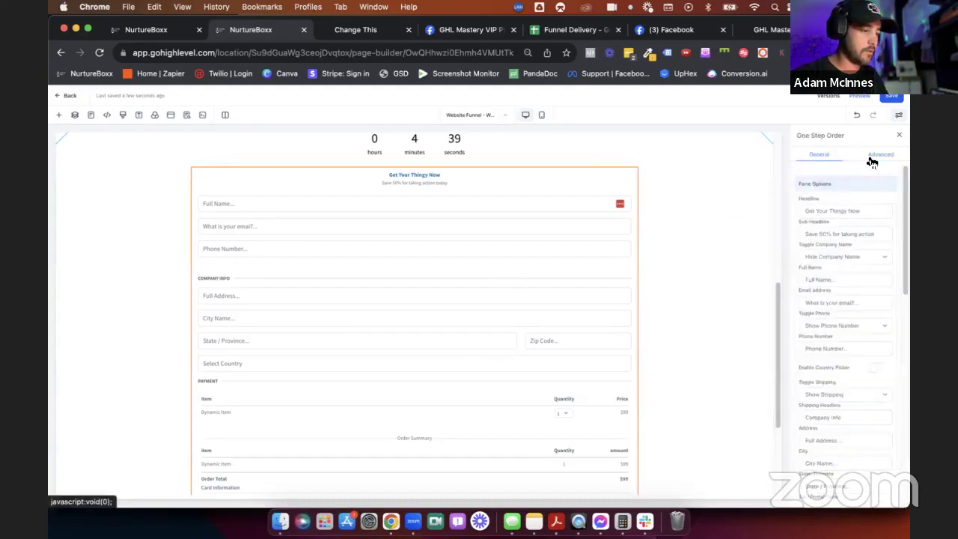
{"action": "scroll", "coordinate": [853, 281], "scroll_direction": "down", "scroll_amount": 2}
{"action": "left_click", "coordinate": [846, 294]}
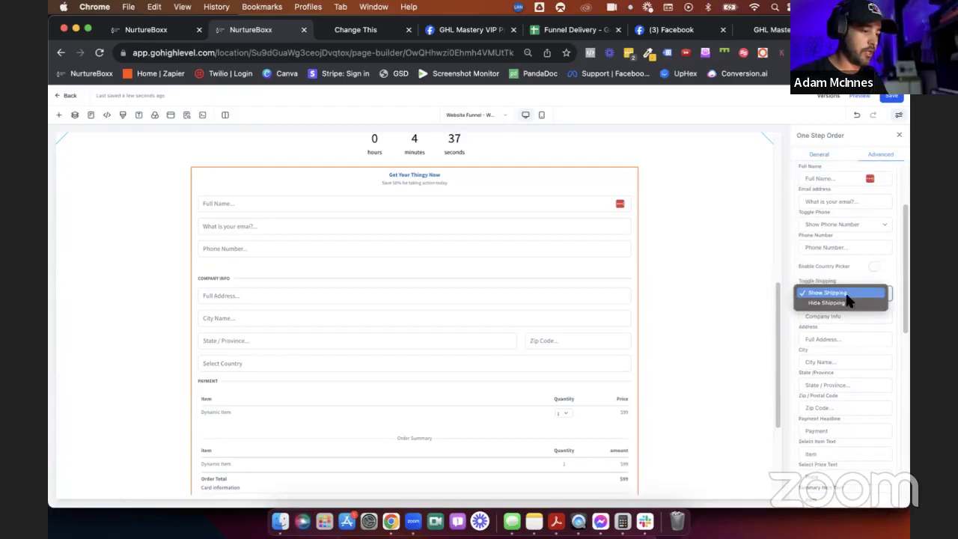
{"action": "left_click", "coordinate": [846, 302]}
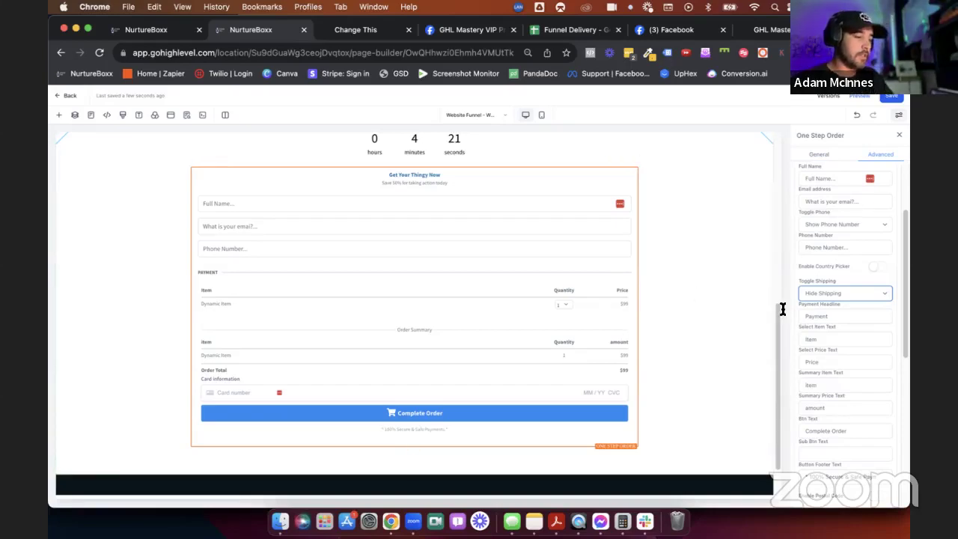
Disable cart mode for the order form's main product and enable the order bump.
{"action": "scroll", "coordinate": [820, 319], "scroll_direction": "down", "scroll_amount": 5}
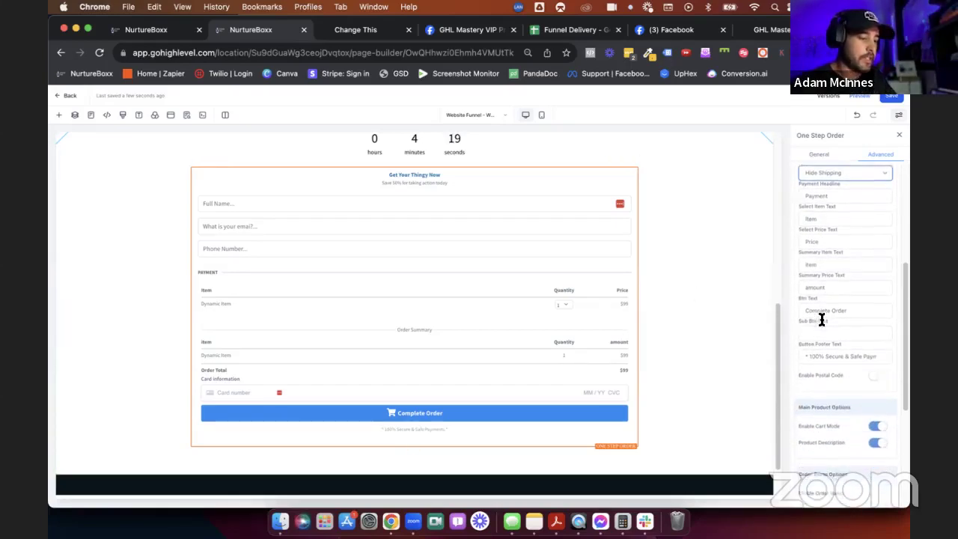
{"action": "scroll", "coordinate": [822, 319], "scroll_direction": "down", "scroll_amount": 2}
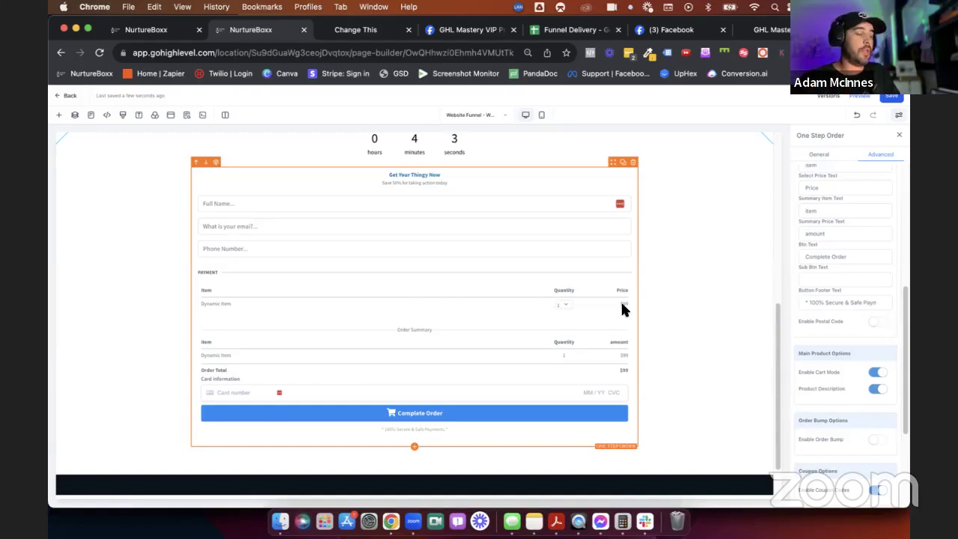
{"action": "left_click", "coordinate": [878, 374]}
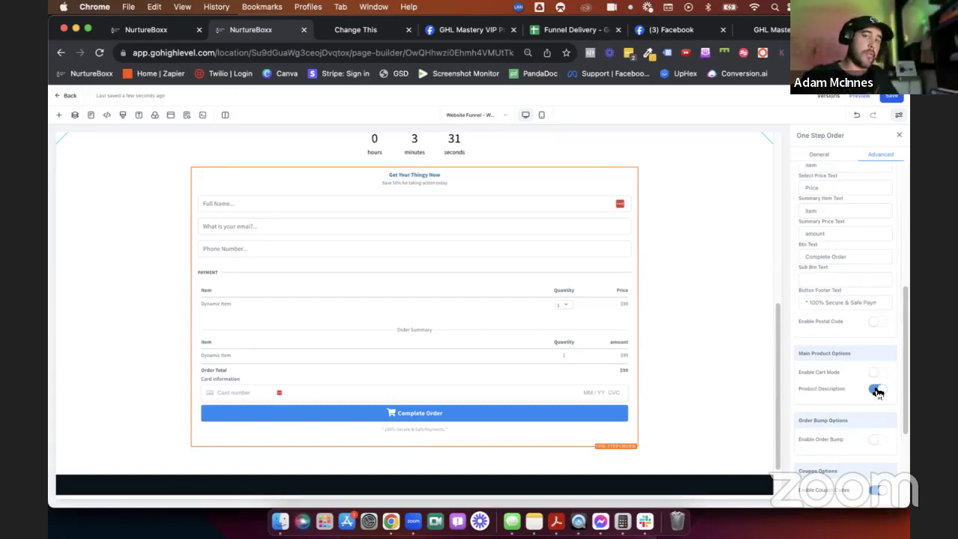
{"action": "scroll", "coordinate": [870, 386], "scroll_direction": "down", "scroll_amount": 2}
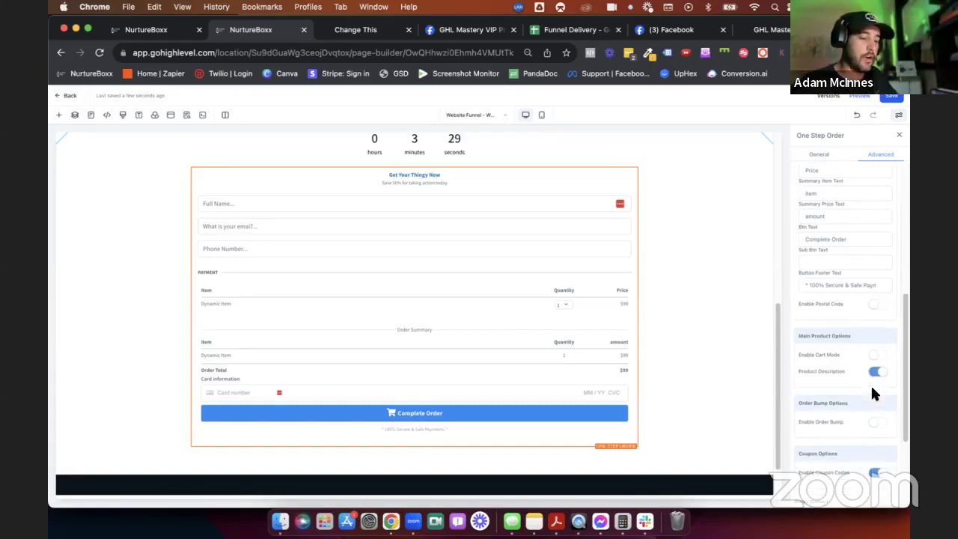
{"action": "left_click", "coordinate": [875, 378]}
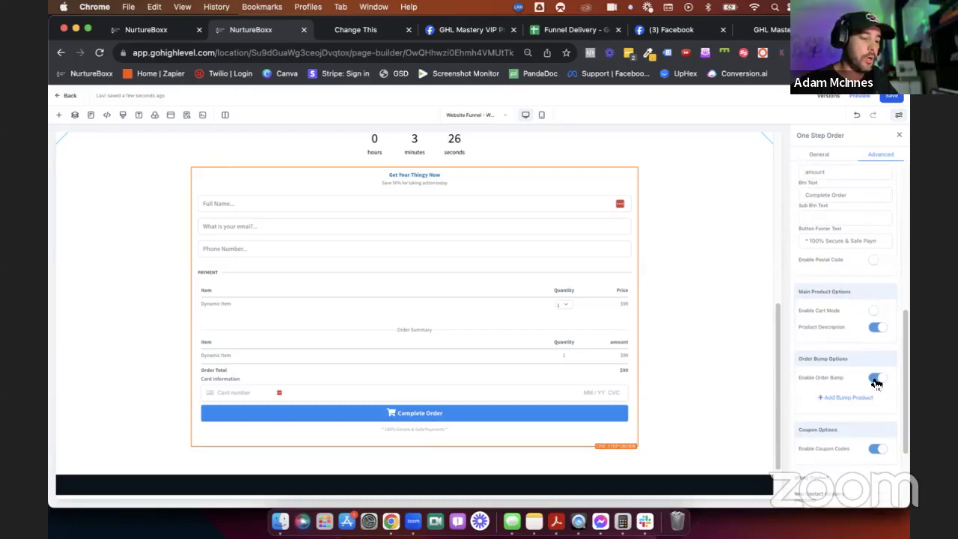
{"action": "scroll", "coordinate": [854, 372], "scroll_direction": "down", "scroll_amount": 1}
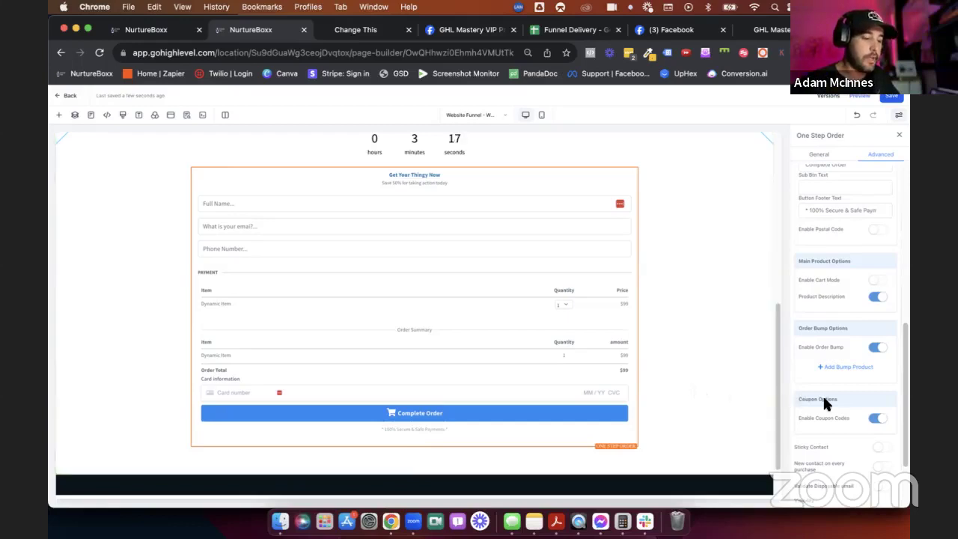
Review the order form's coupon, sticky contact, new contact on every purchase, disposable email validation and visibility options.
{"action": "scroll", "coordinate": [827, 396], "scroll_direction": "down", "scroll_amount": 3}
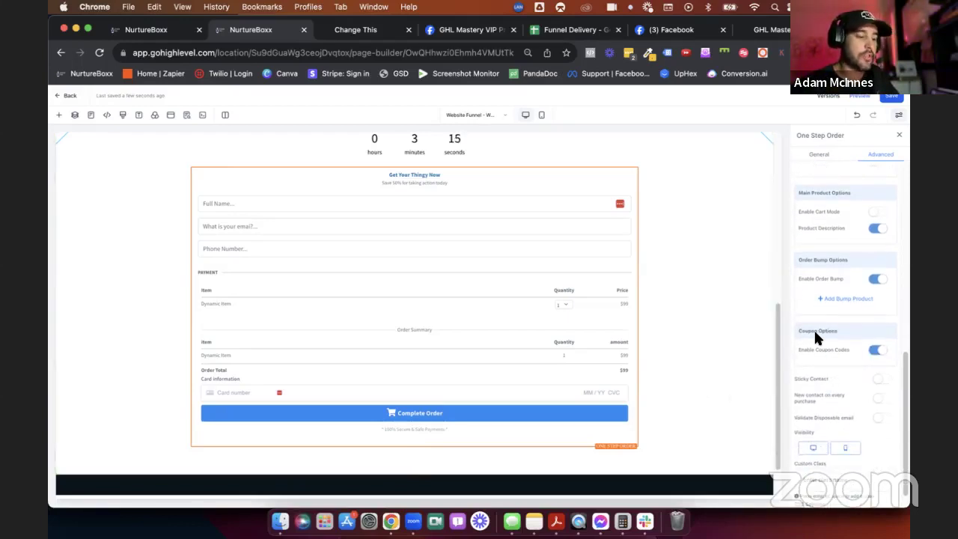
{"action": "left_click_drag", "start_coordinate": [796, 328], "coordinate": [855, 356]}
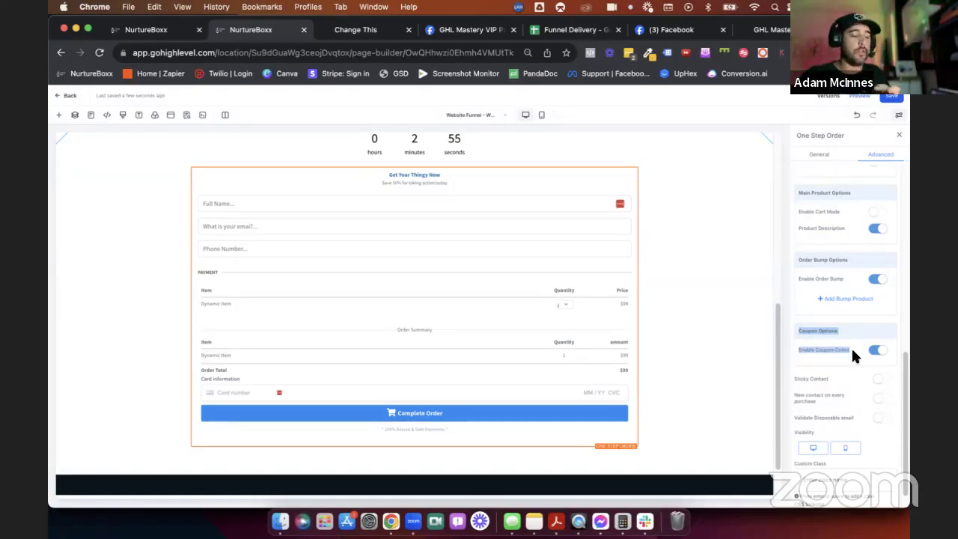
{"action": "scroll", "coordinate": [854, 351], "scroll_direction": "down", "scroll_amount": 2}
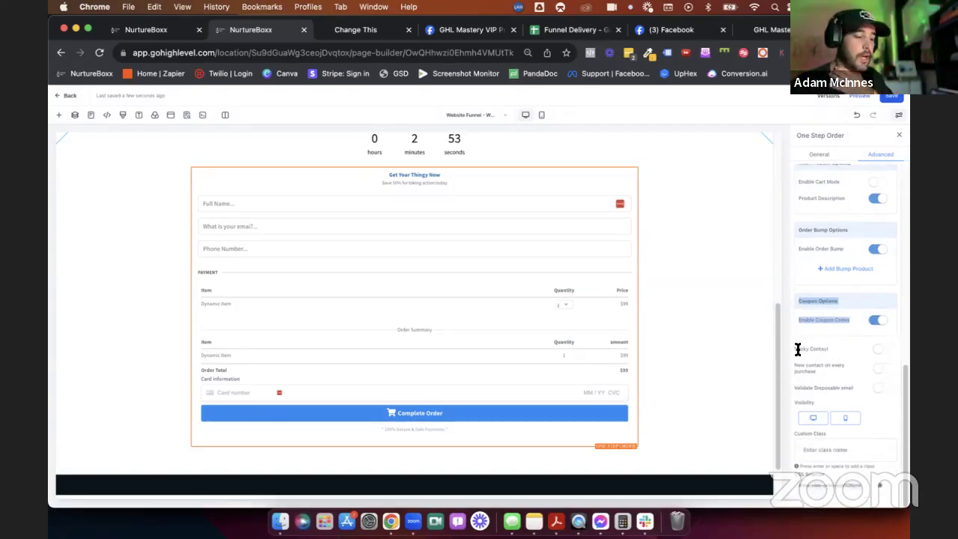
{"action": "left_click_drag", "start_coordinate": [798, 350], "coordinate": [851, 355]}
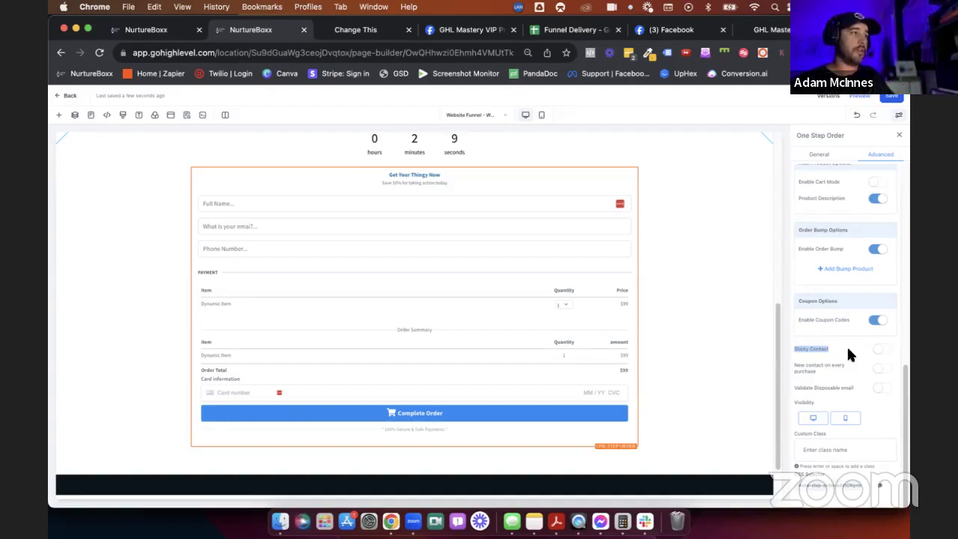
{"action": "left_click", "coordinate": [846, 349]}
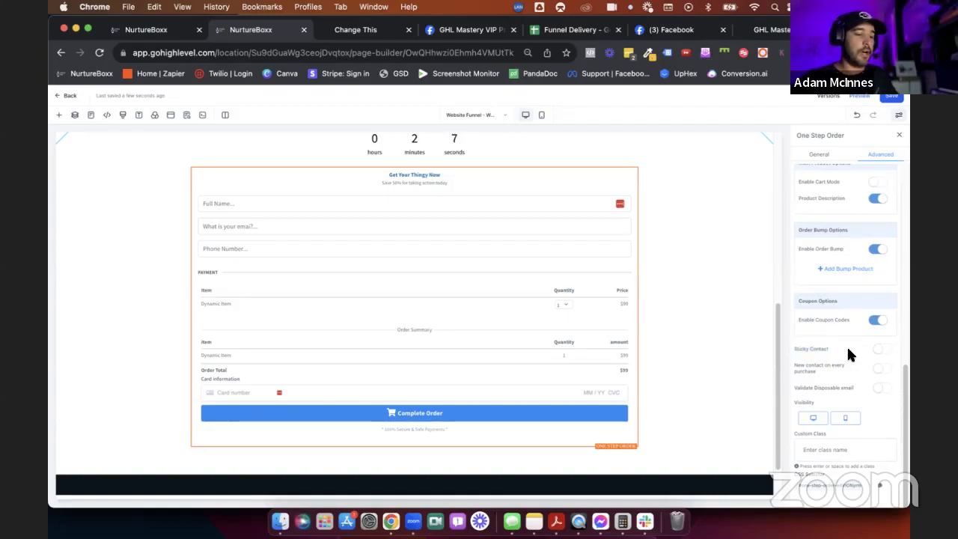
{"action": "triple_click", "coordinate": [826, 348]}
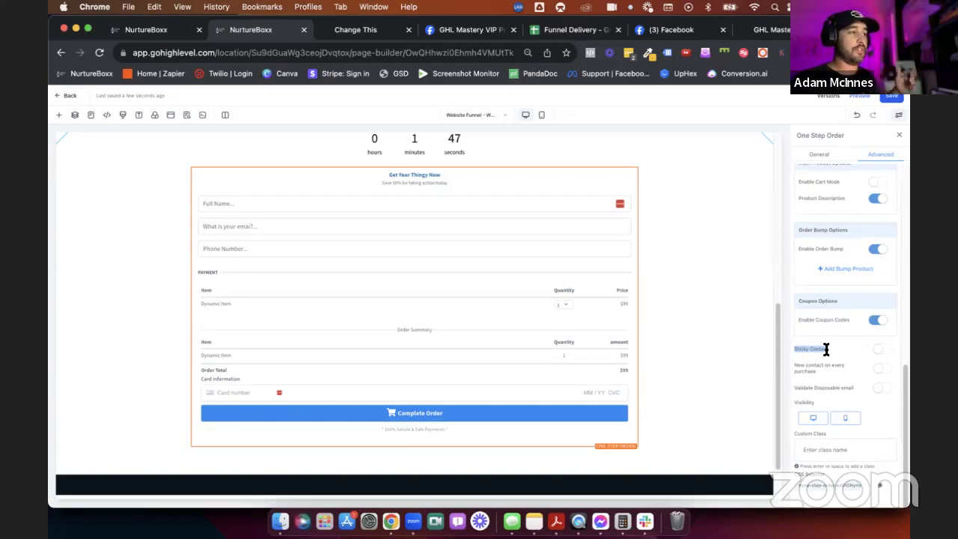
{"action": "left_click", "coordinate": [826, 349]}
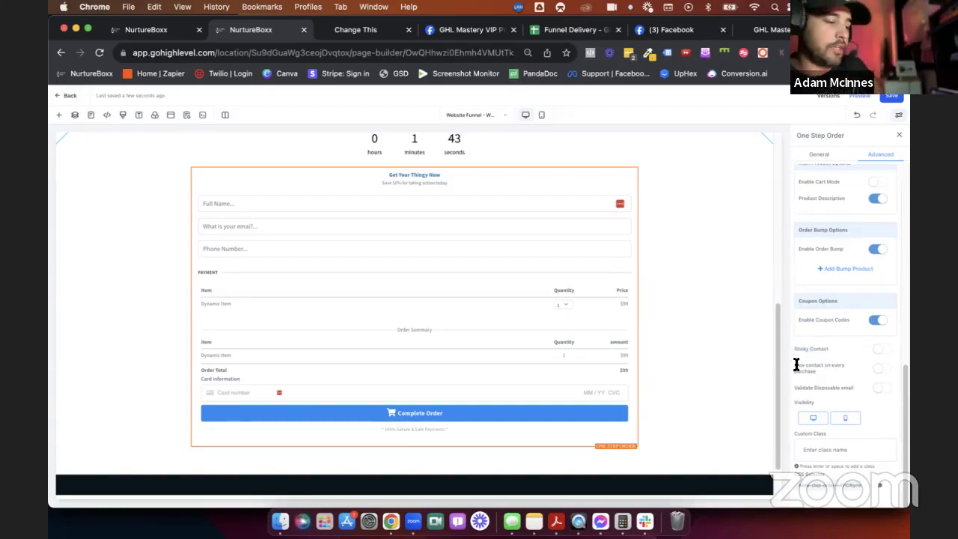
{"action": "left_click", "coordinate": [824, 369]}
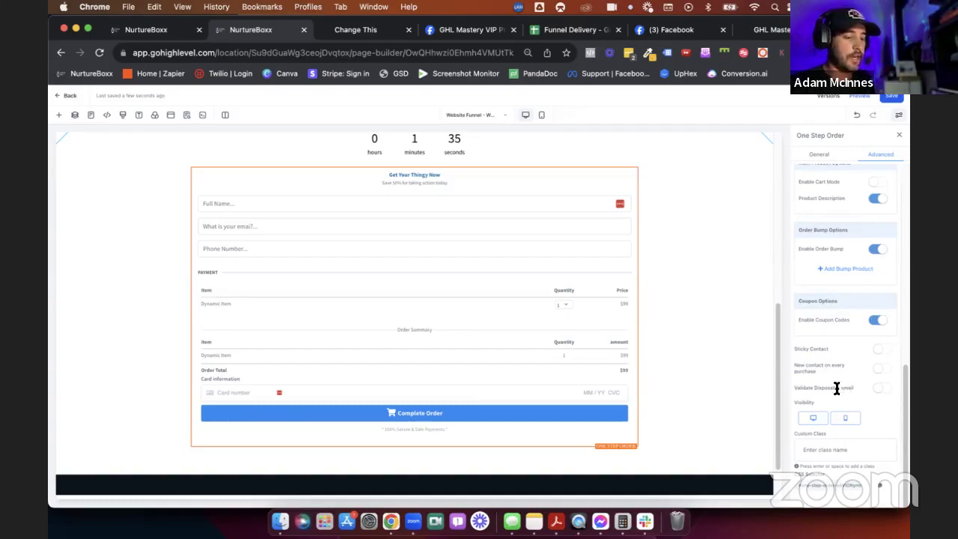
{"action": "triple_click", "coordinate": [837, 388]}
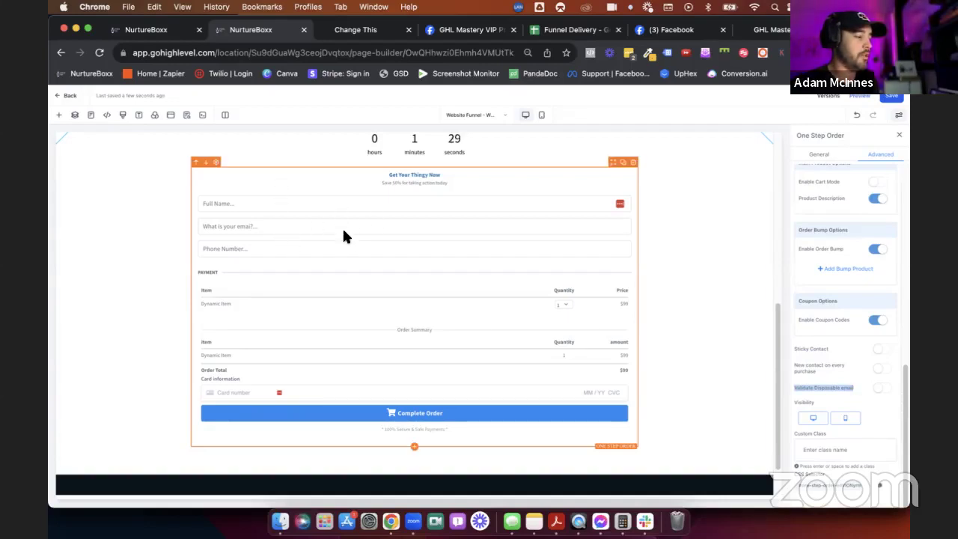
{"action": "left_click", "coordinate": [838, 372]}
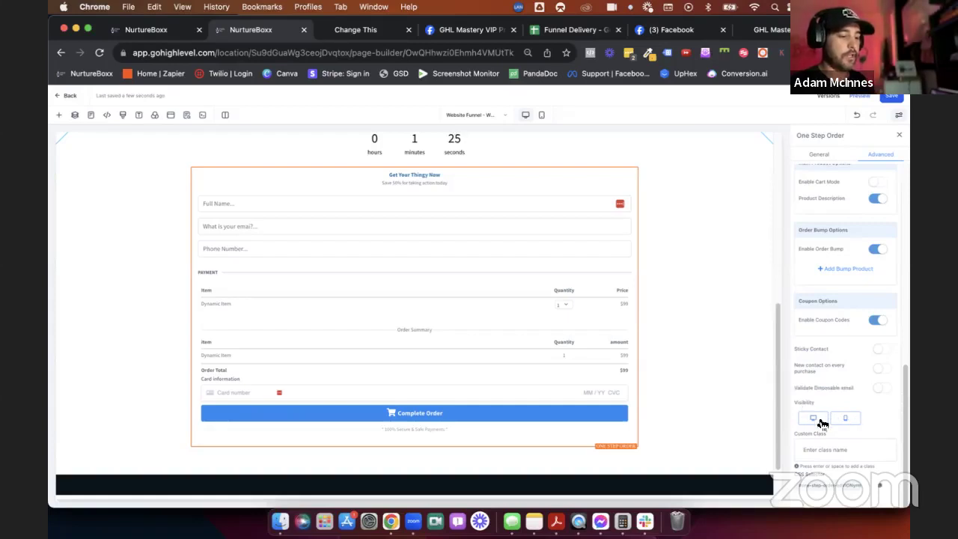
{"action": "scroll", "coordinate": [835, 410], "scroll_direction": "up", "scroll_amount": 5}
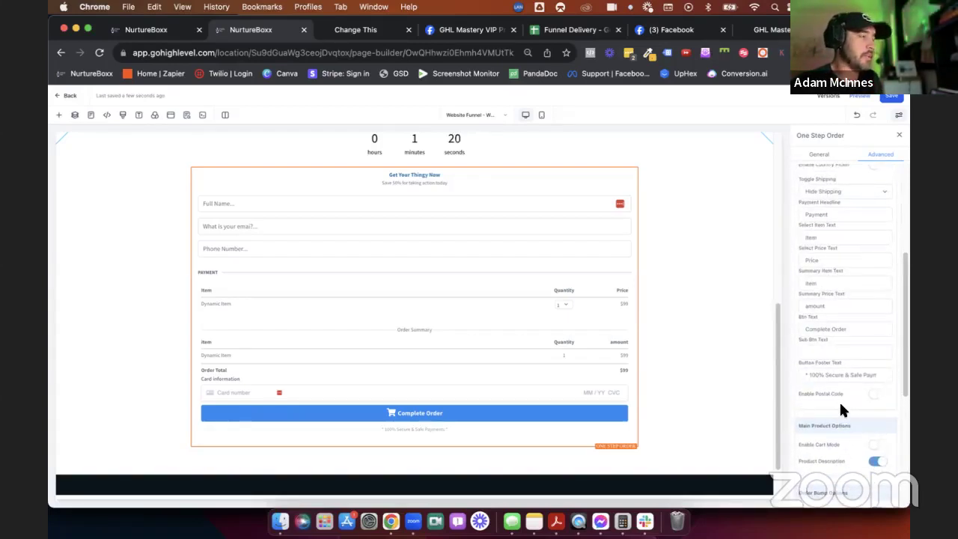
{"action": "scroll", "coordinate": [840, 405], "scroll_direction": "up", "scroll_amount": 4}
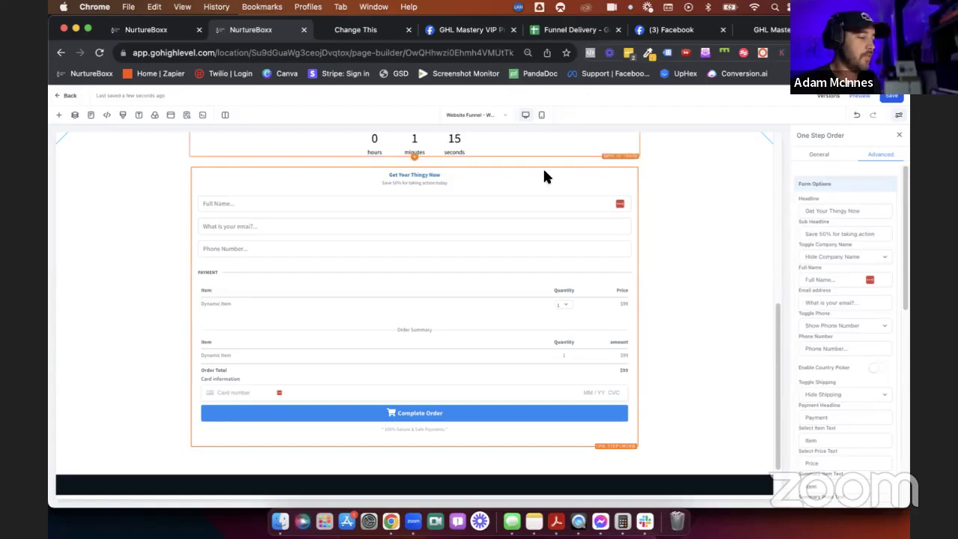
{"action": "scroll", "coordinate": [703, 333], "scroll_direction": "up", "scroll_amount": 3}
{"action": "scroll", "coordinate": [703, 335], "scroll_direction": "up", "scroll_amount": 3}
{"action": "scroll", "coordinate": [703, 335], "scroll_direction": "down", "scroll_amount": 5}
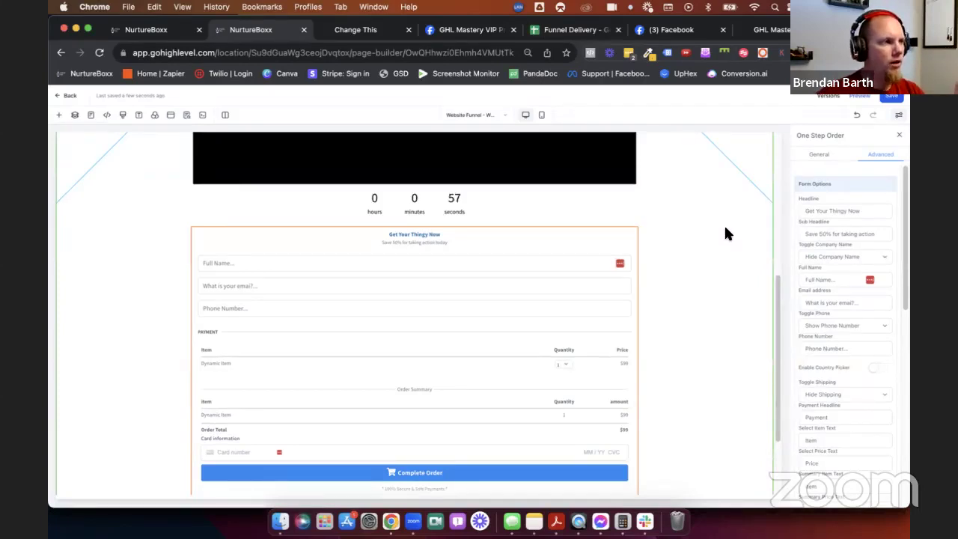
Try hiding the minute timer on desktop, and restore its desktop visibility.
{"action": "left_click", "coordinate": [531, 208]}
{"action": "left_click", "coordinate": [873, 155]}
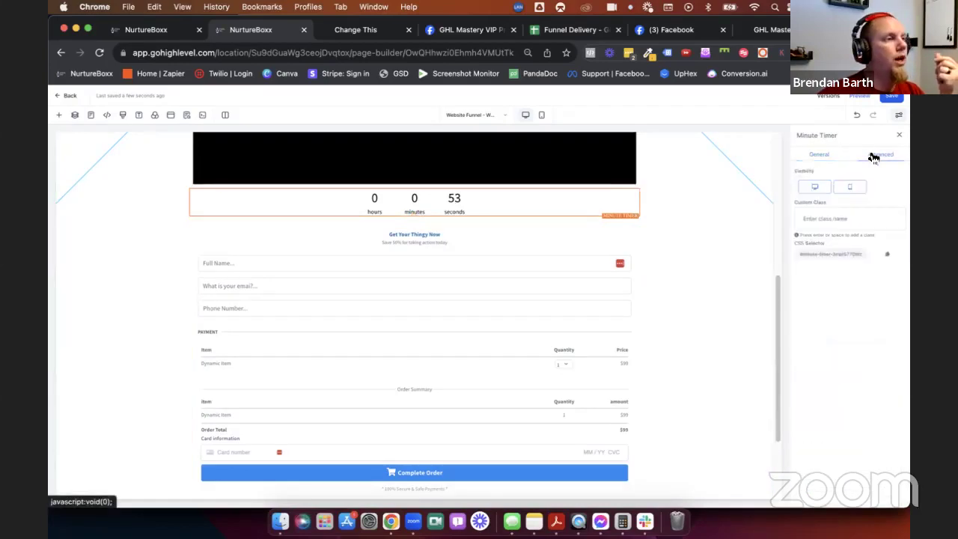
{"action": "left_click", "coordinate": [816, 186]}
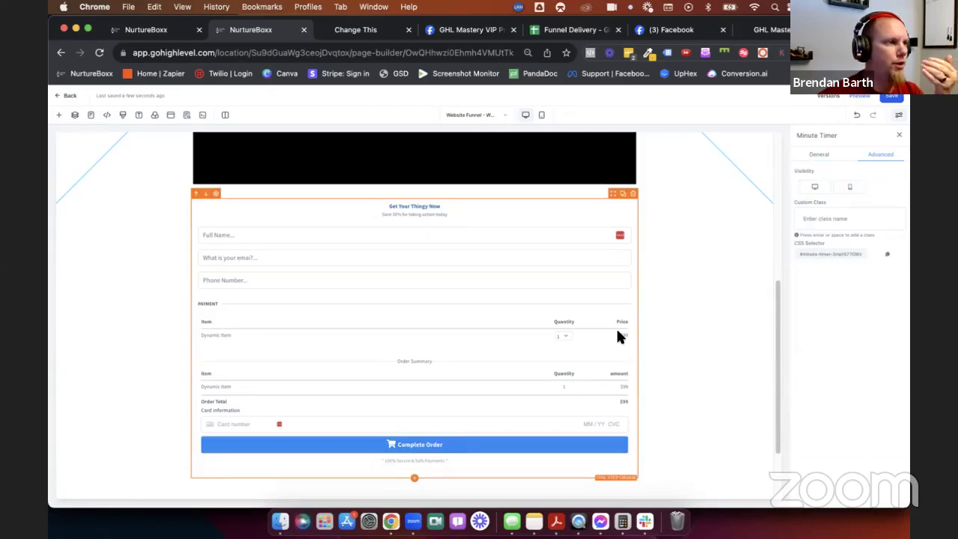
{"action": "left_click", "coordinate": [816, 192]}
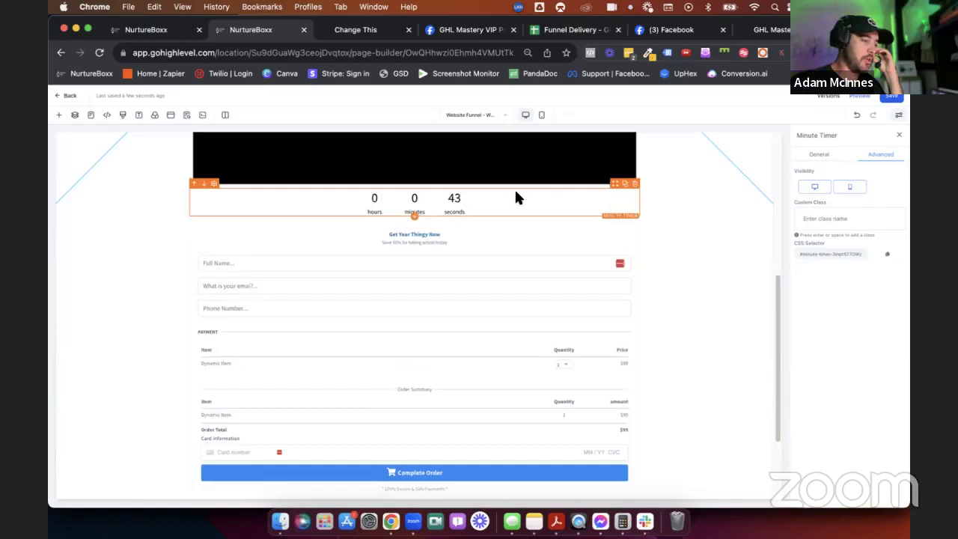
Set the minute timer's expire action to Show & Hide Element.
{"action": "left_click", "coordinate": [820, 154]}
{"action": "scroll", "coordinate": [828, 341], "scroll_direction": "down", "scroll_amount": 5}
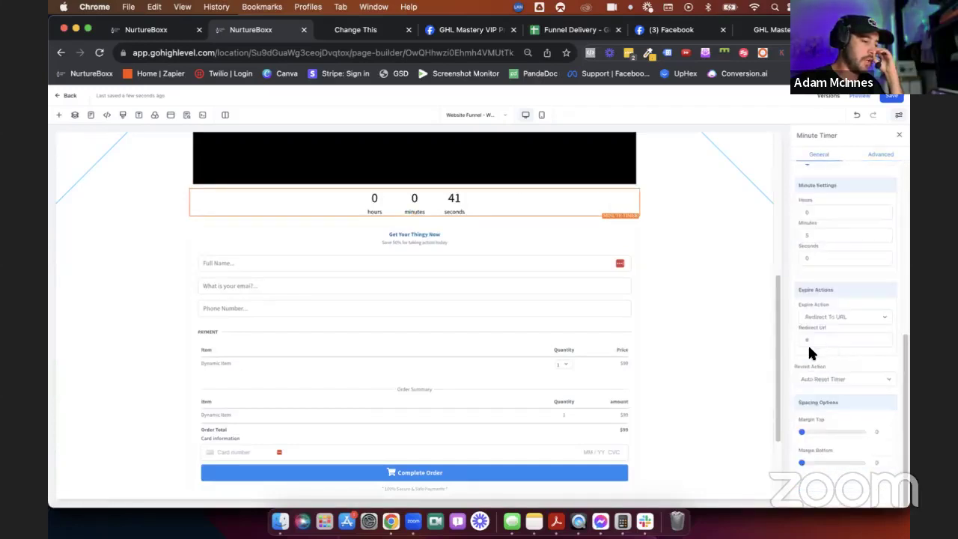
{"action": "left_click", "coordinate": [850, 320]}
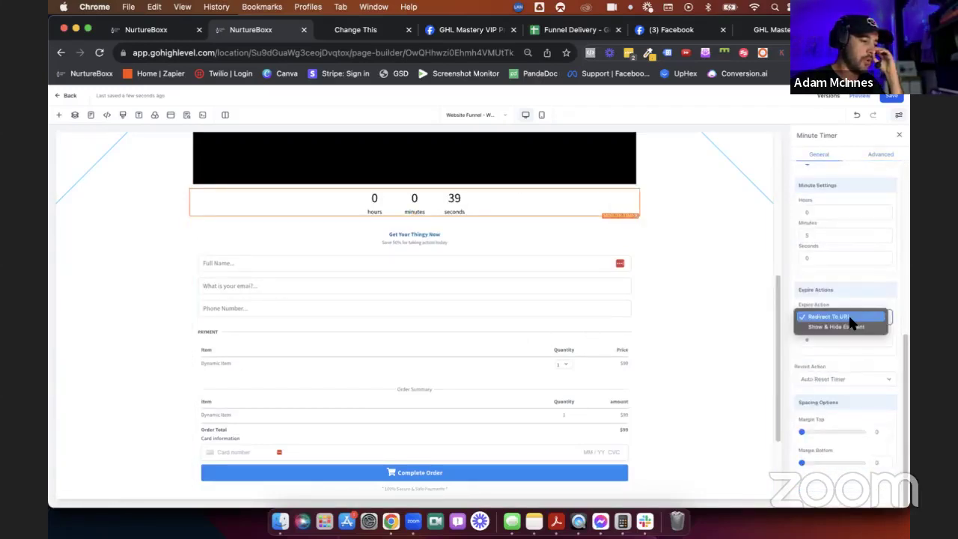
{"action": "left_click", "coordinate": [851, 327]}
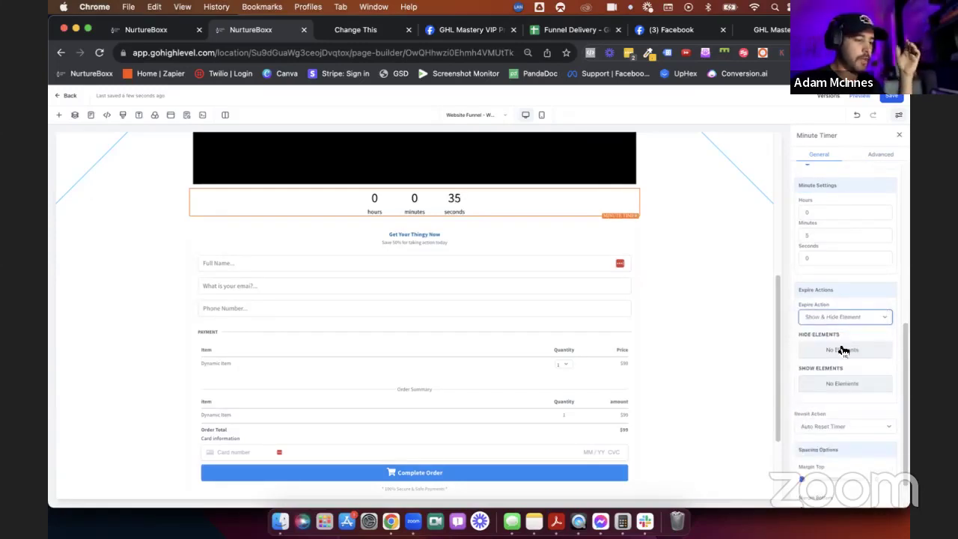
Choose One Step Order as the element to show when the minute timer expires.
{"action": "left_click", "coordinate": [838, 383]}
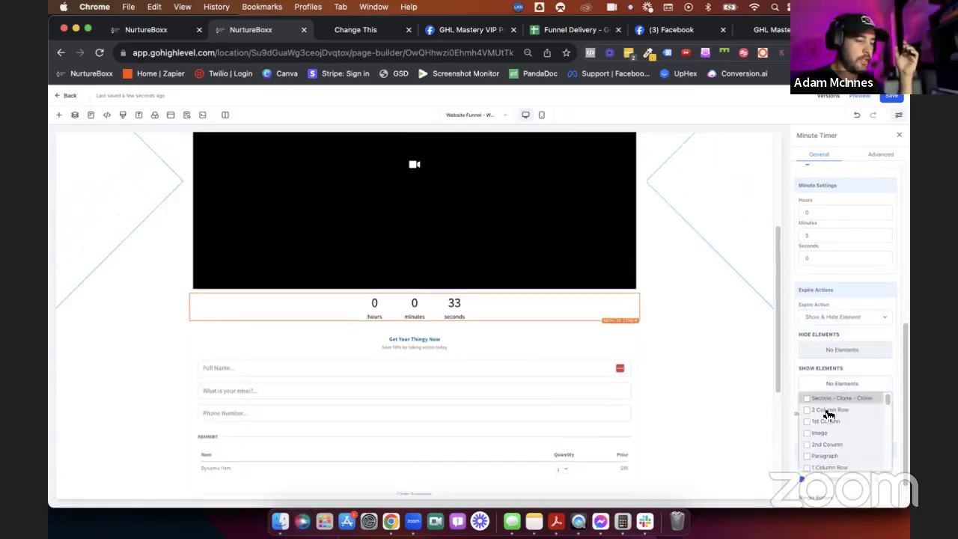
{"action": "scroll", "coordinate": [827, 426], "scroll_direction": "down", "scroll_amount": 4}
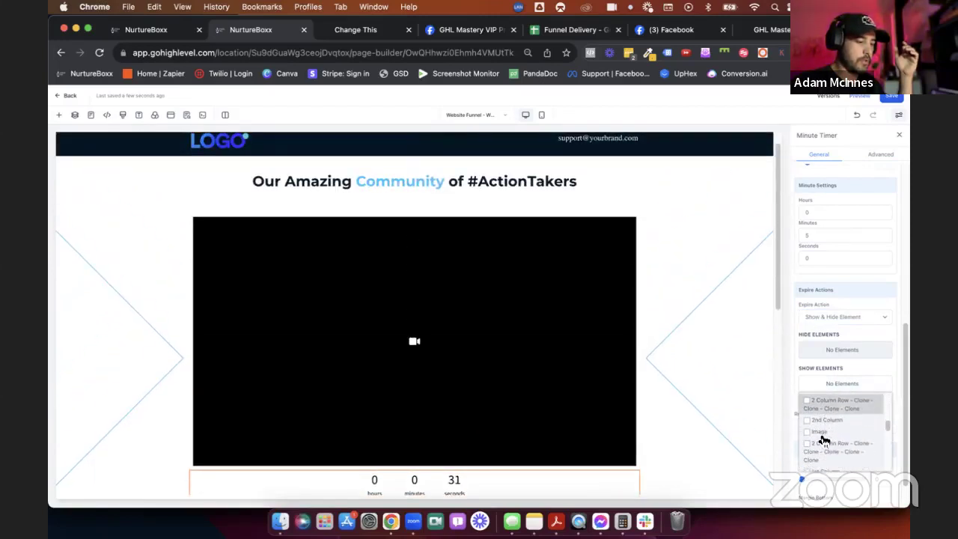
{"action": "scroll", "coordinate": [823, 440], "scroll_direction": "down", "scroll_amount": 5}
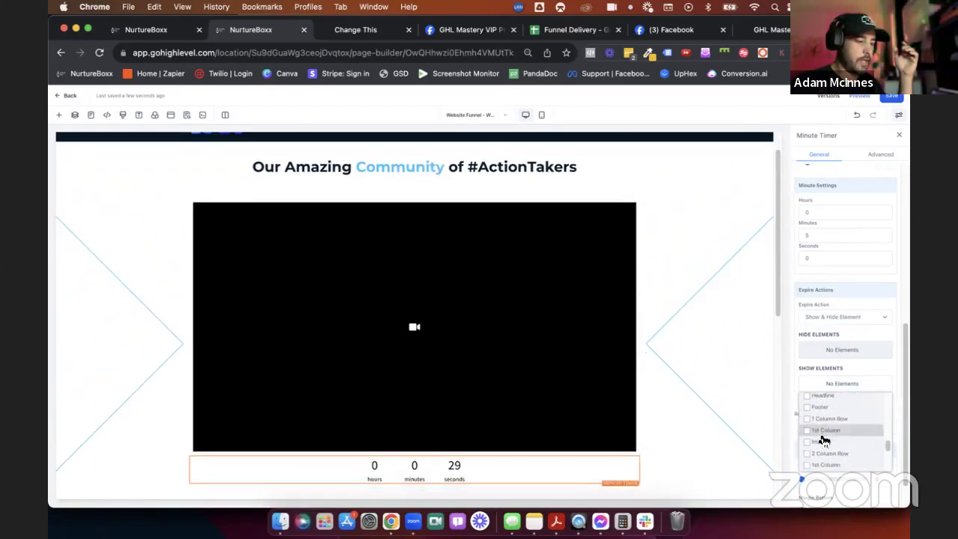
{"action": "scroll", "coordinate": [823, 442], "scroll_direction": "down", "scroll_amount": 6}
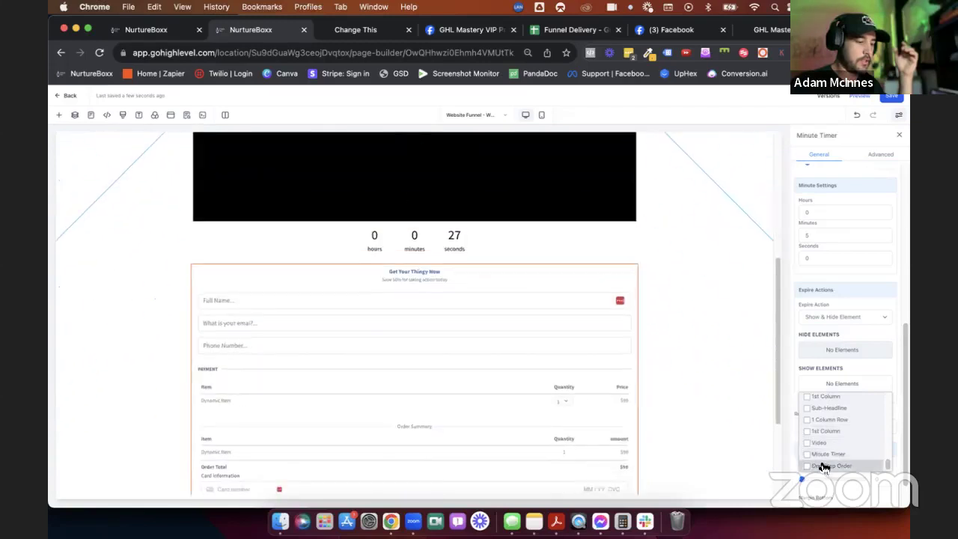
{"action": "left_click", "coordinate": [824, 467]}
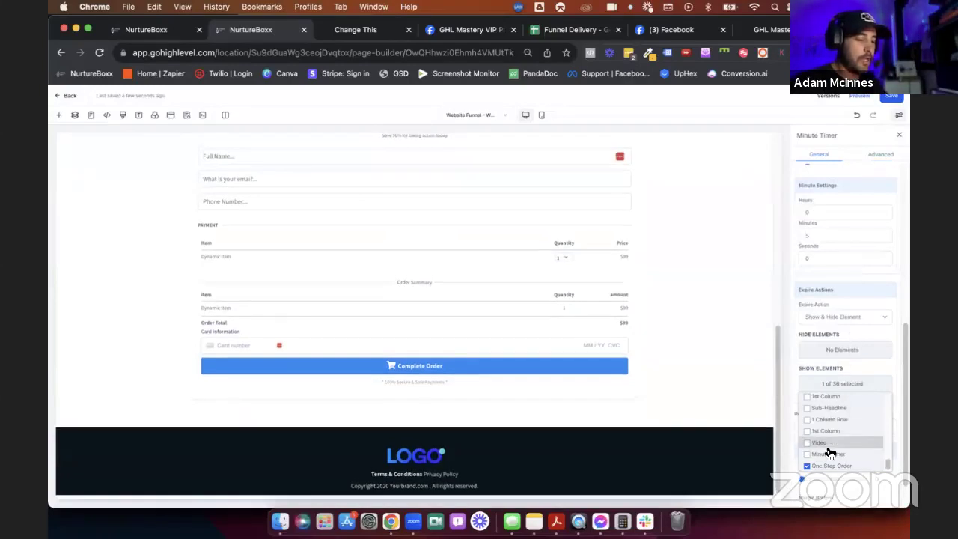
{"action": "scroll", "coordinate": [553, 339], "scroll_direction": "down", "scroll_amount": 3}
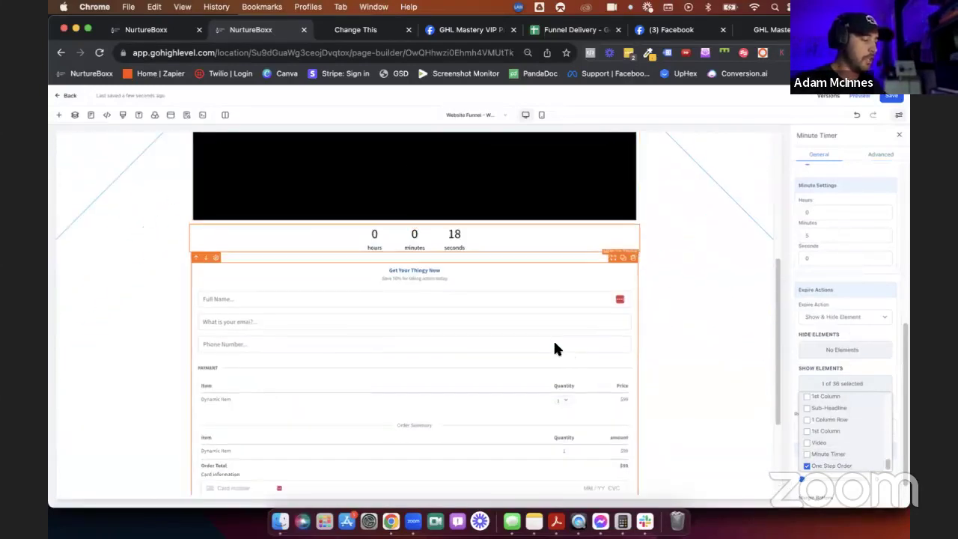
Hide the one-step order form on desktop through its visibility settings.
{"action": "left_click", "coordinate": [607, 320]}
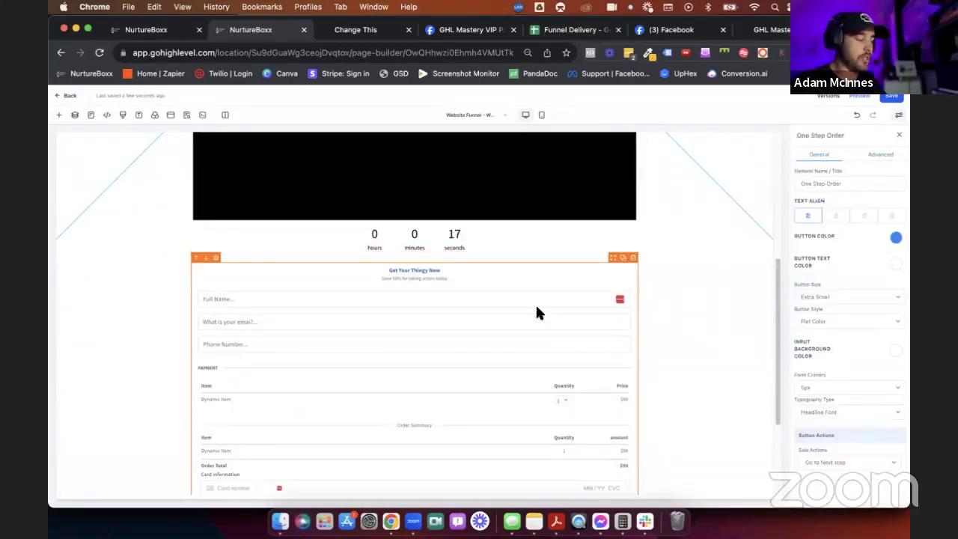
{"action": "left_click", "coordinate": [880, 154]}
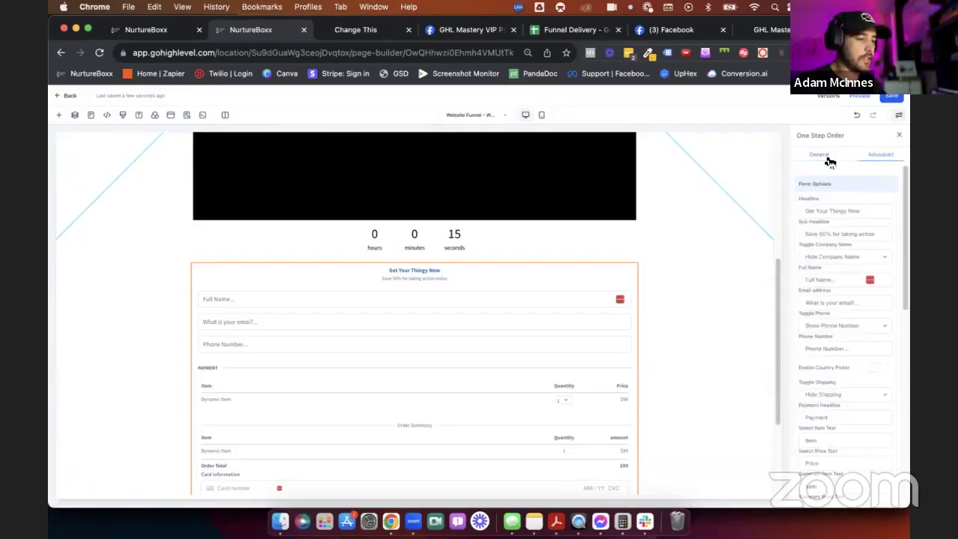
{"action": "scroll", "coordinate": [825, 214], "scroll_direction": "down", "scroll_amount": 10}
{"action": "left_click", "coordinate": [812, 419]}
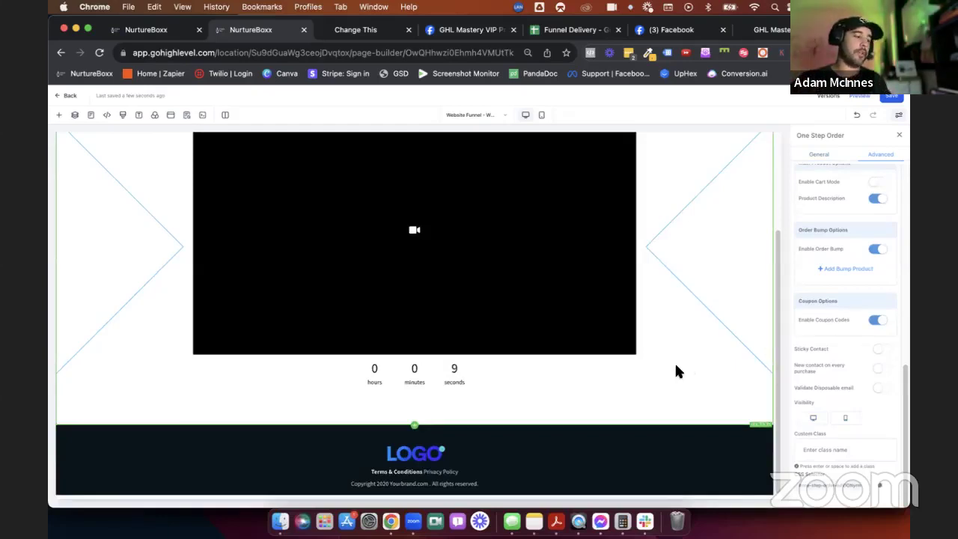
Check the minute timer's expire actions and hide the timer on desktop.
{"action": "left_click", "coordinate": [488, 363]}
{"action": "scroll", "coordinate": [845, 354], "scroll_direction": "down", "scroll_amount": 10}
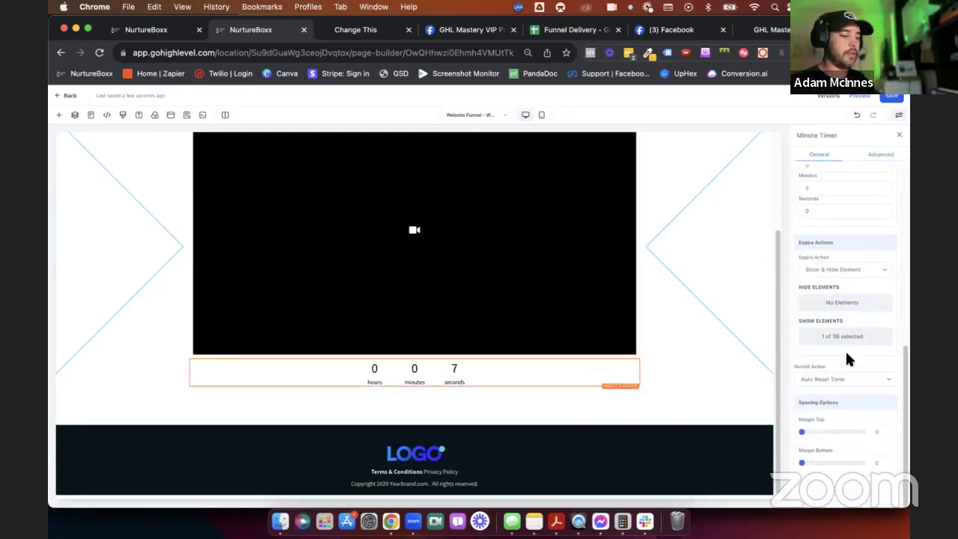
{"action": "scroll", "coordinate": [846, 360], "scroll_direction": "up", "scroll_amount": 10}
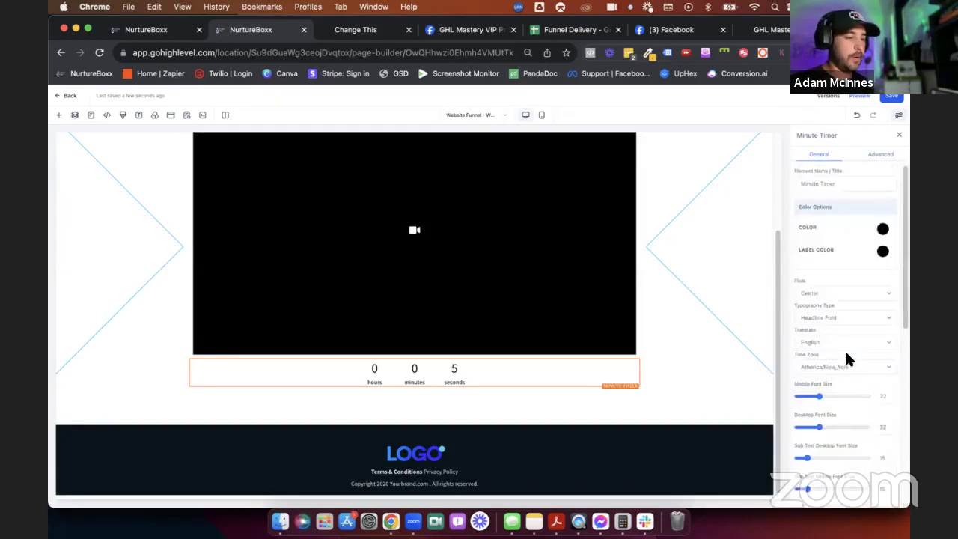
{"action": "left_click", "coordinate": [885, 157]}
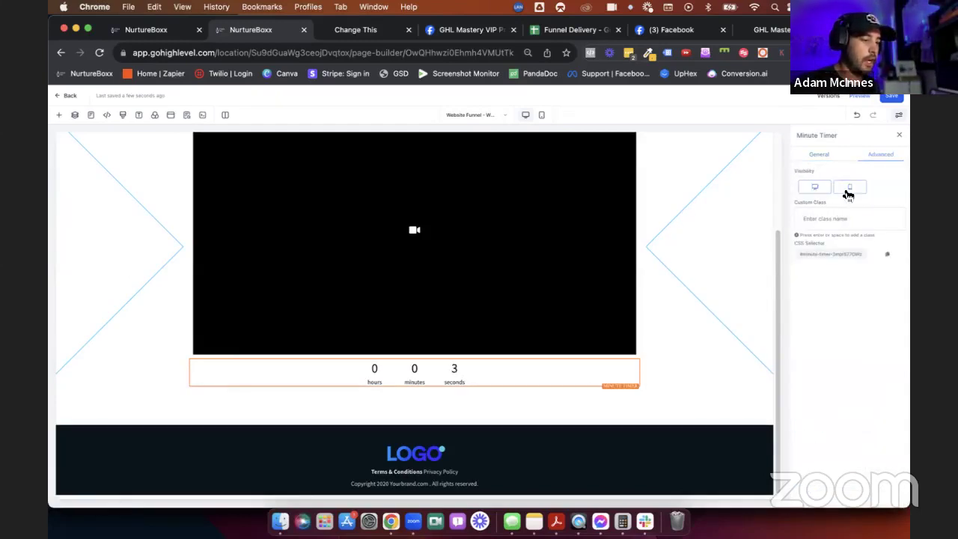
{"action": "left_click", "coordinate": [815, 187]}
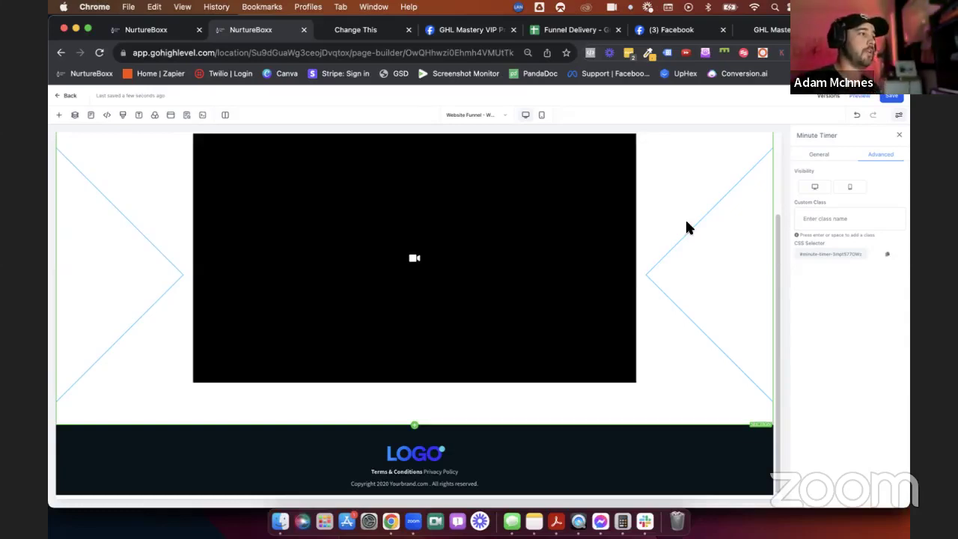
Save the page and open its list of layers.
{"action": "scroll", "coordinate": [687, 225], "scroll_direction": "up", "scroll_amount": 10}
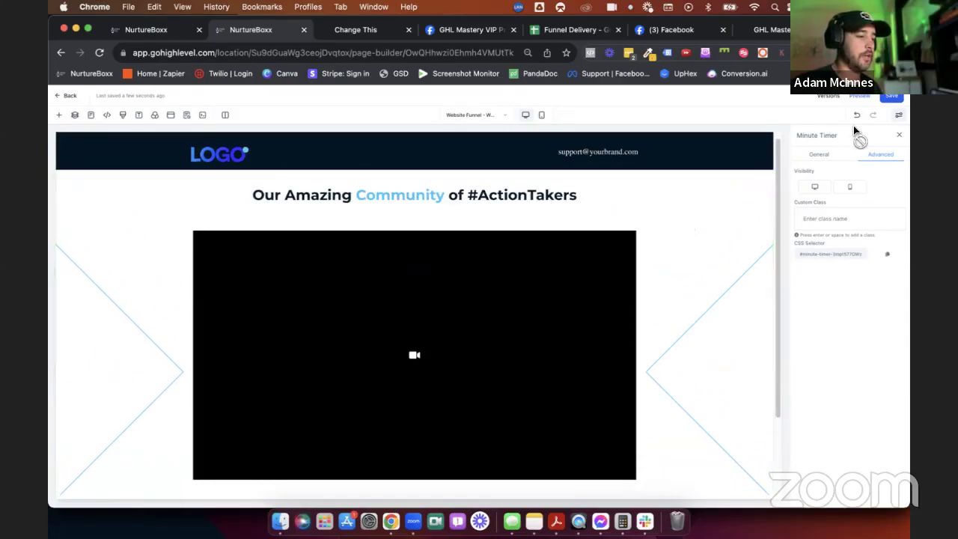
{"action": "left_click", "coordinate": [891, 96]}
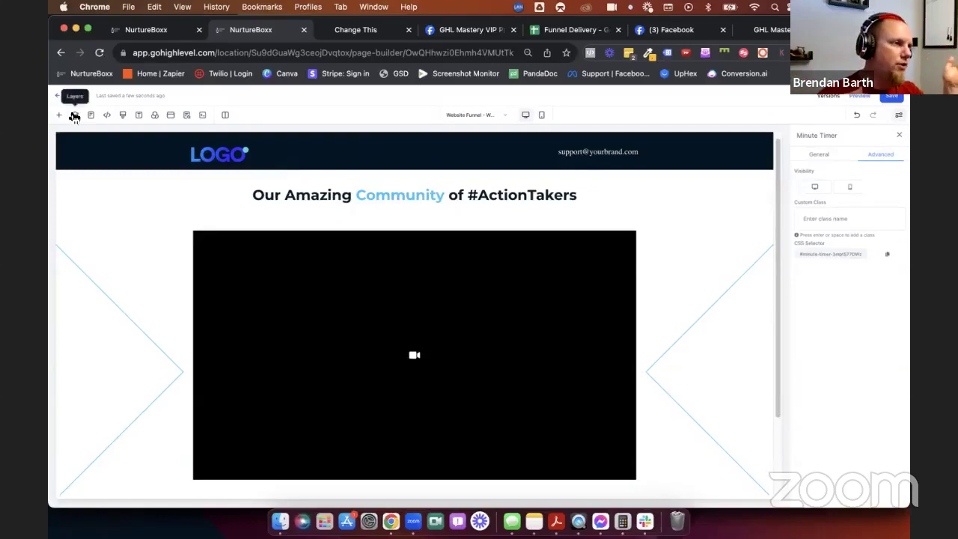
{"action": "left_click", "coordinate": [75, 116]}
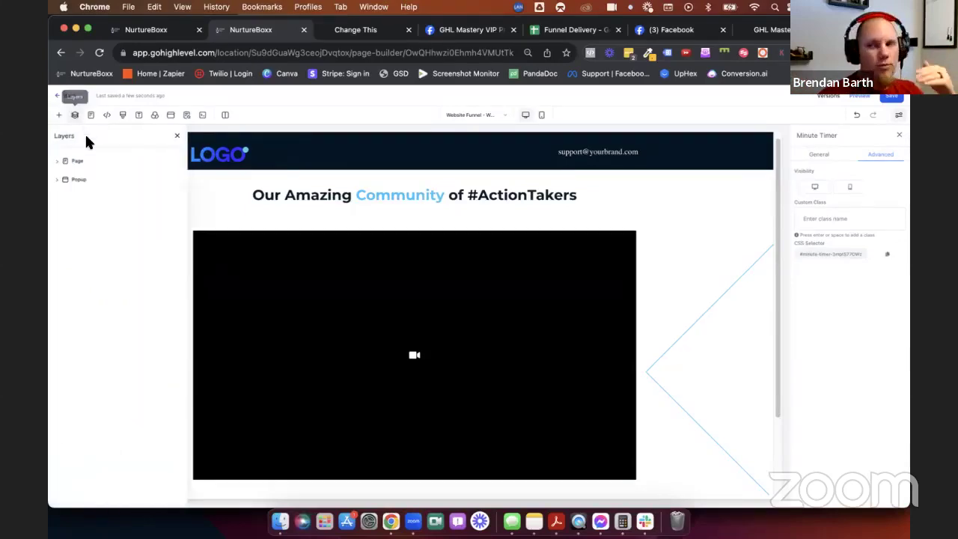
Expand the page's section layers and inspect its rows, columns and the hidden One Step Order element.
{"action": "left_click", "coordinate": [84, 163]}
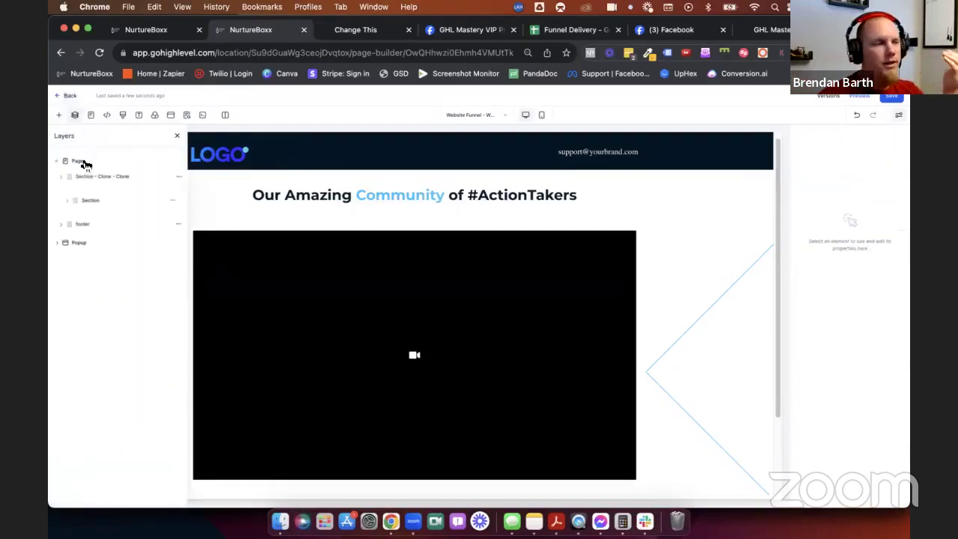
{"action": "left_click", "coordinate": [85, 202]}
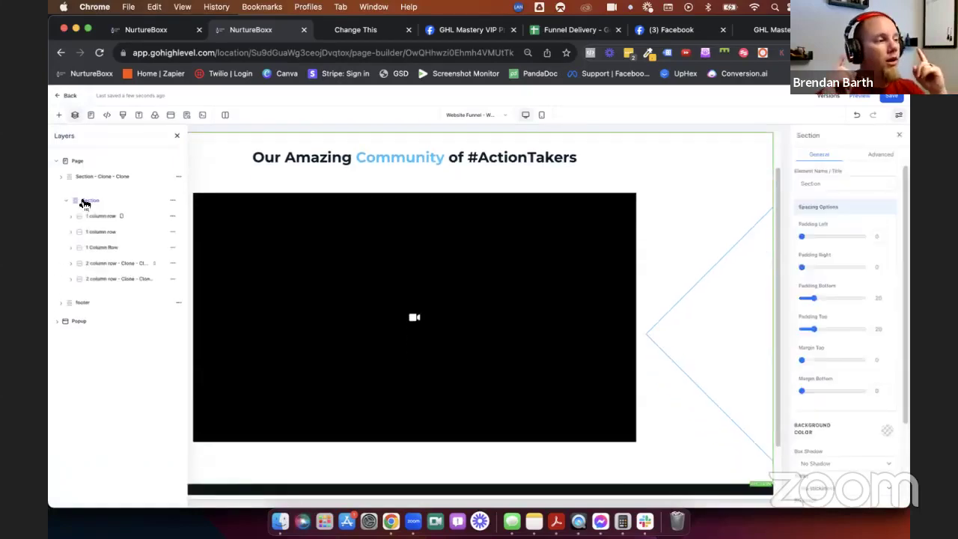
{"action": "left_click", "coordinate": [100, 264]}
{"action": "left_click", "coordinate": [103, 280]}
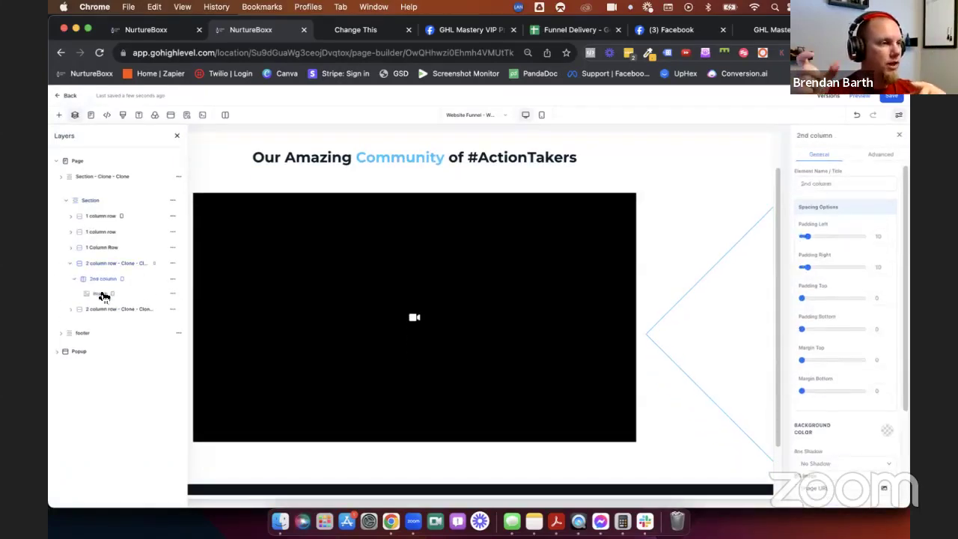
{"action": "left_click", "coordinate": [101, 309]}
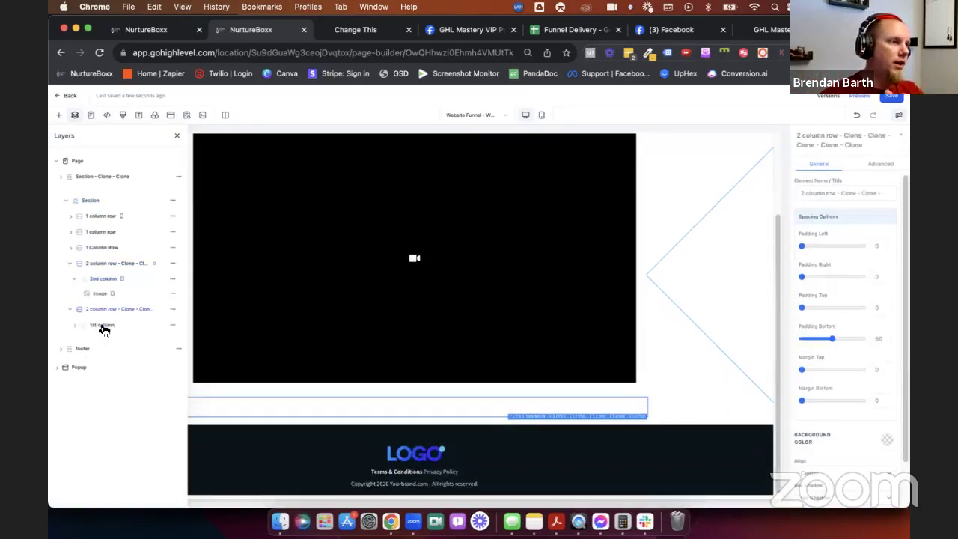
{"action": "left_click", "coordinate": [103, 327]}
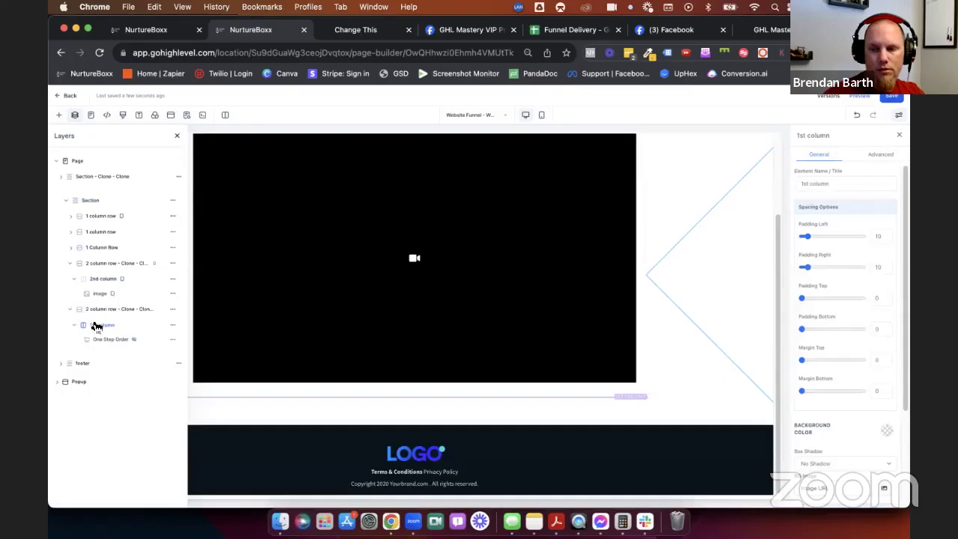
{"action": "left_click", "coordinate": [101, 311]}
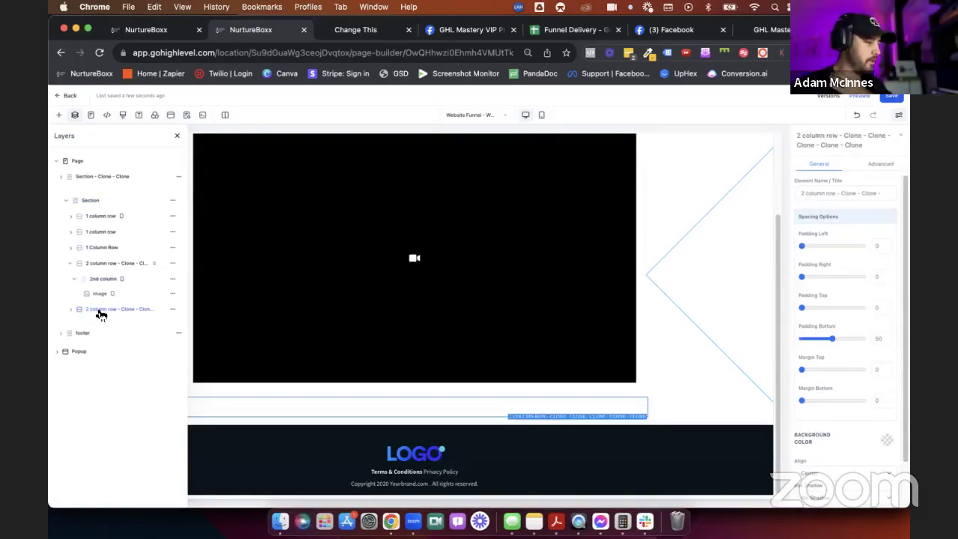
{"action": "left_click", "coordinate": [103, 340]}
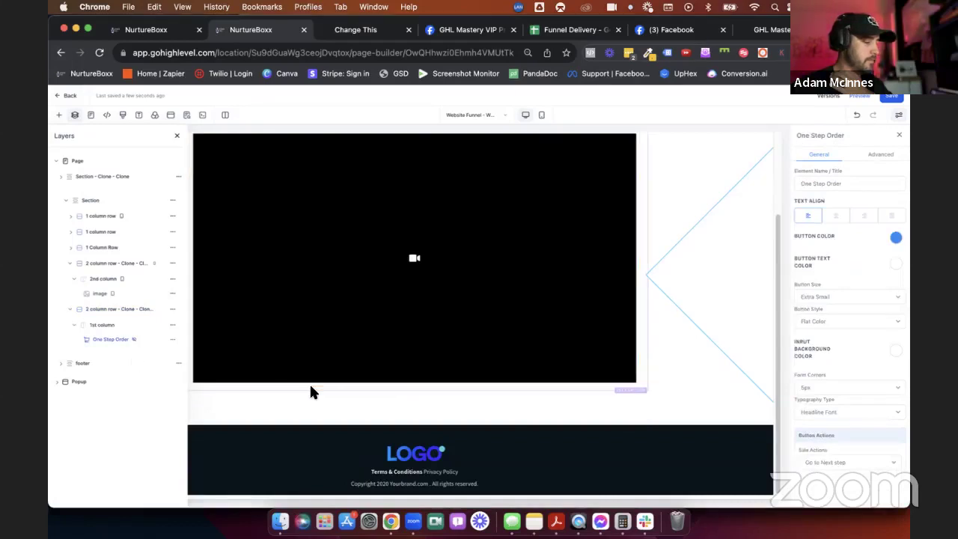
{"action": "left_click", "coordinate": [81, 282]}
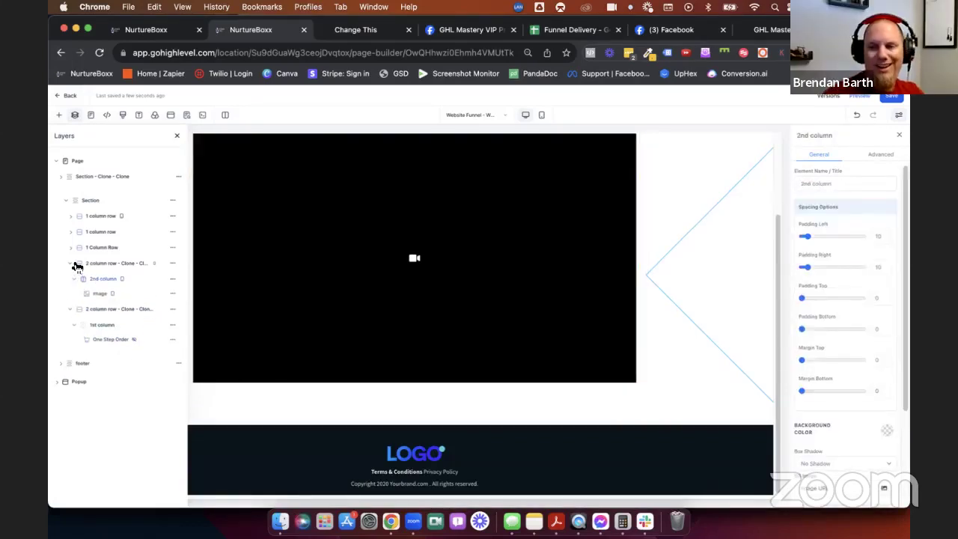
{"action": "left_click", "coordinate": [77, 267]}
{"action": "left_click", "coordinate": [74, 252]}
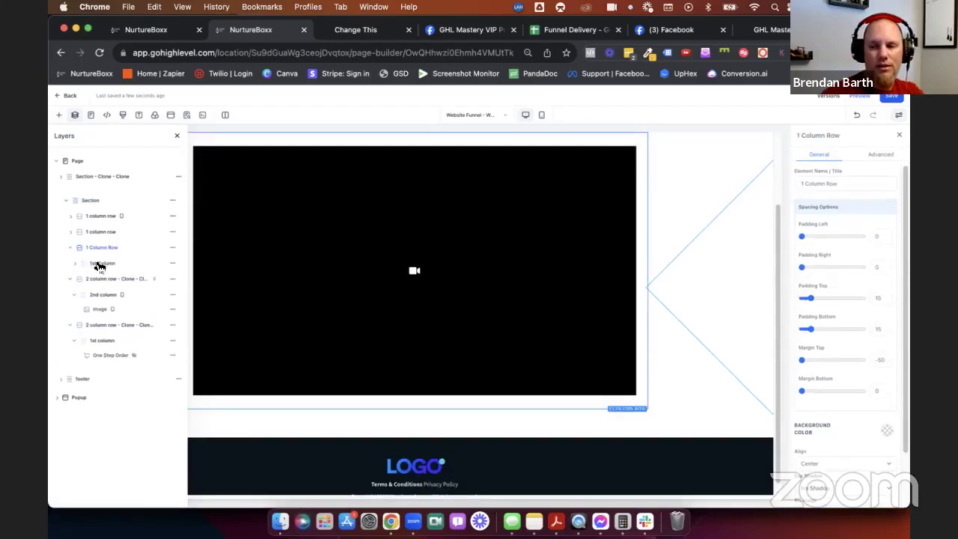
Check the page's mobile layout and return to the desktop layout.
{"action": "left_click", "coordinate": [543, 116]}
{"action": "scroll", "coordinate": [479, 213], "scroll_direction": "up", "scroll_amount": 5}
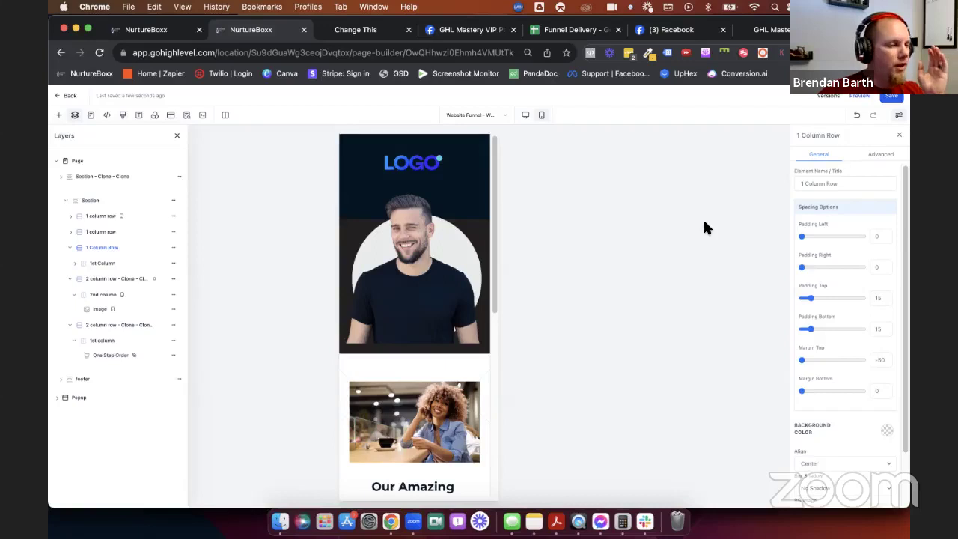
{"action": "left_click", "coordinate": [524, 115]}
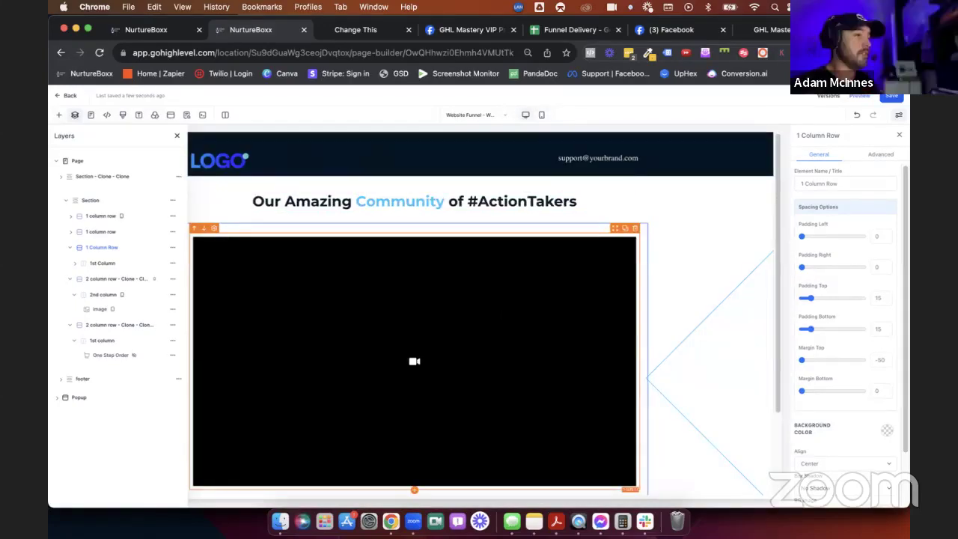
Examine the video element's playback controls and the display time and form selected for generating leads from the video.
{"action": "left_click", "coordinate": [414, 362]}
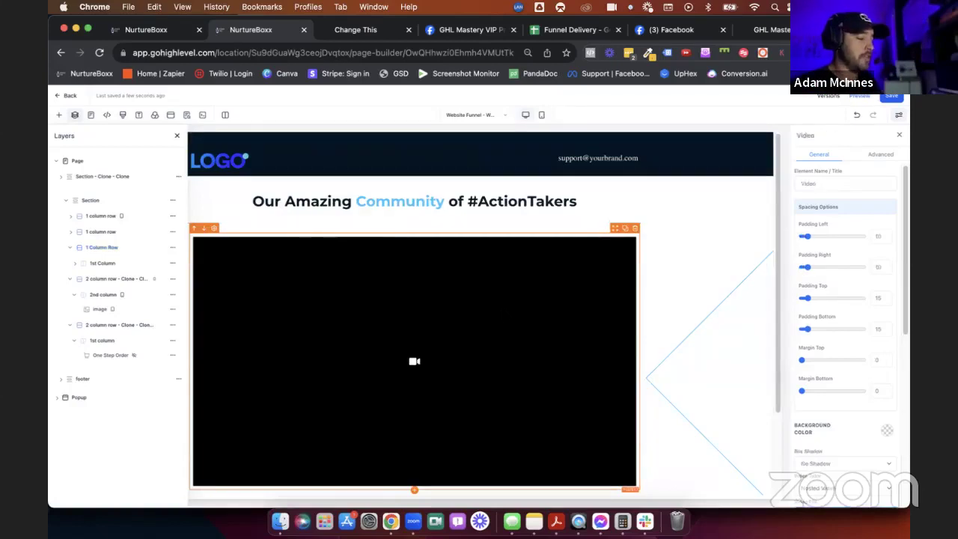
{"action": "scroll", "coordinate": [839, 352], "scroll_direction": "down", "scroll_amount": 10}
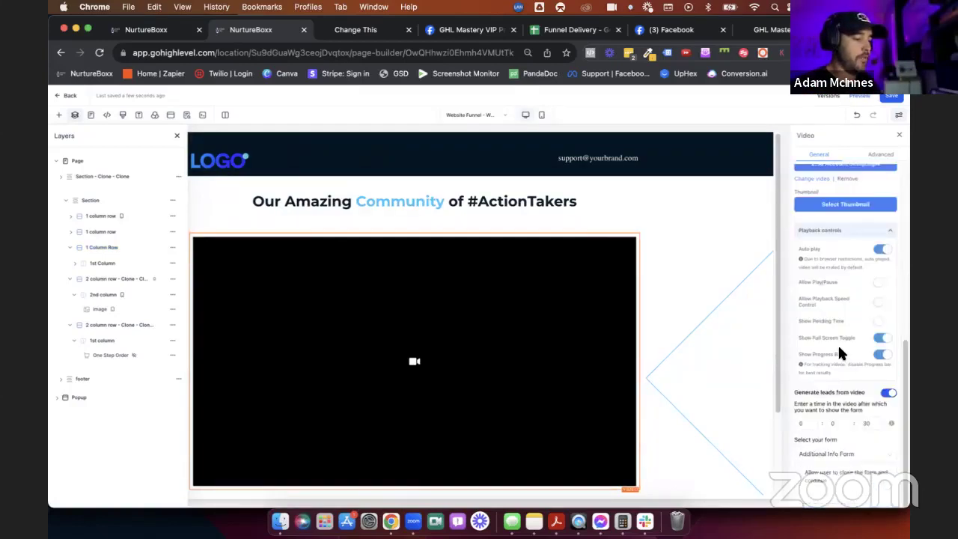
{"action": "left_click", "coordinate": [864, 425]}
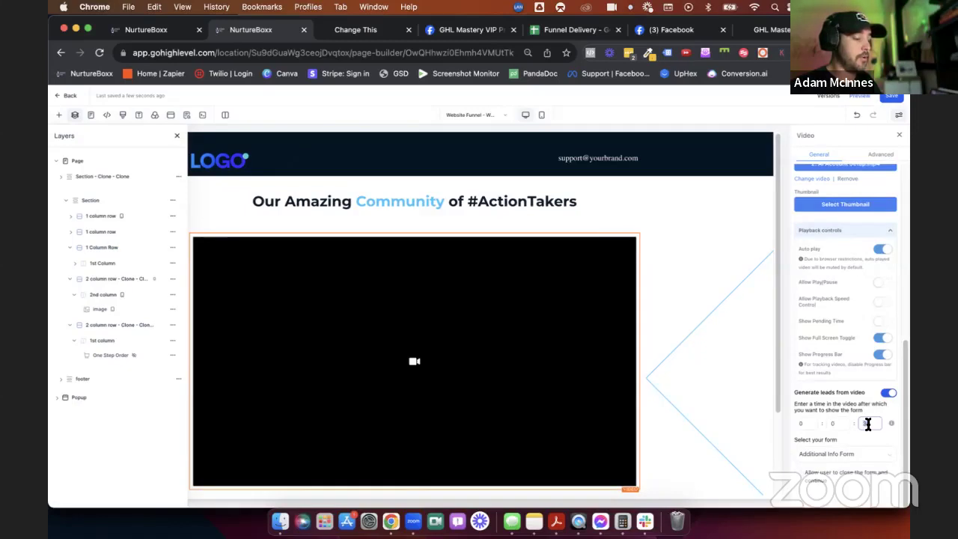
{"action": "double_click", "coordinate": [867, 424]}
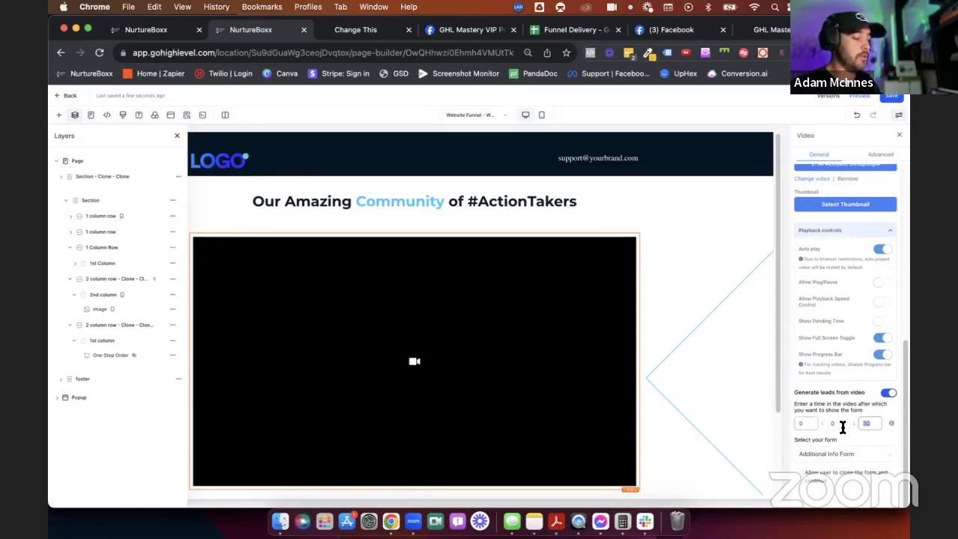
{"action": "type", "text": "30"}
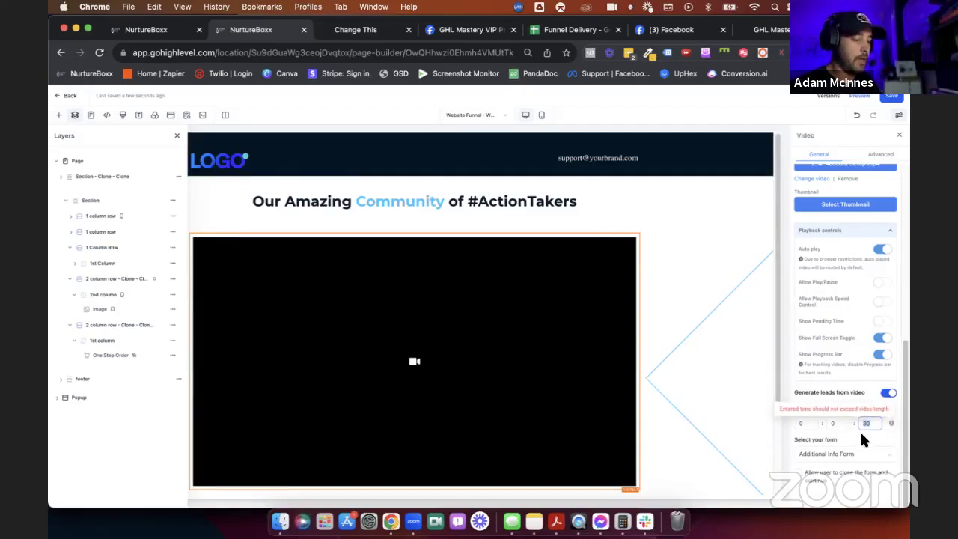
{"action": "left_click", "coordinate": [858, 432]}
{"action": "scroll", "coordinate": [502, 395], "scroll_direction": "down", "scroll_amount": 3}
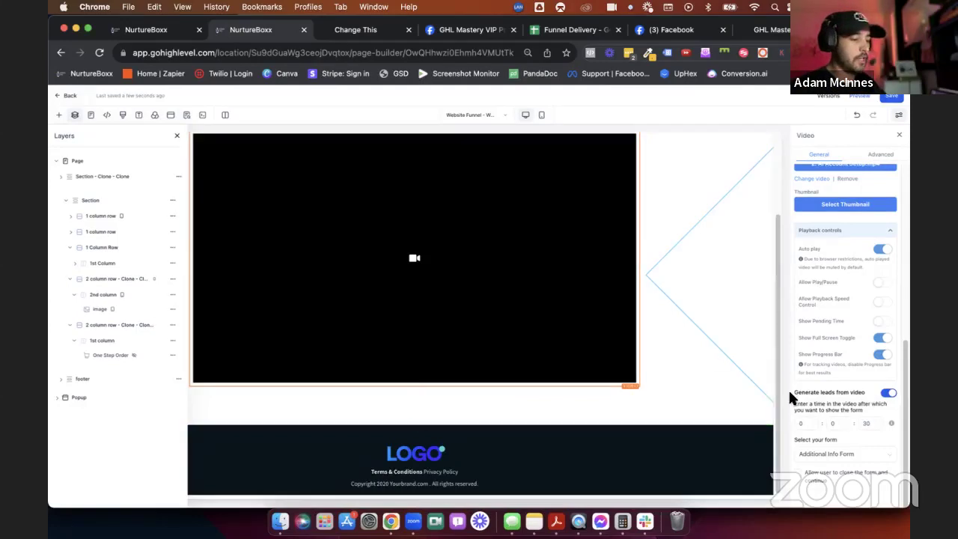
{"action": "scroll", "coordinate": [820, 389], "scroll_direction": "up", "scroll_amount": 2}
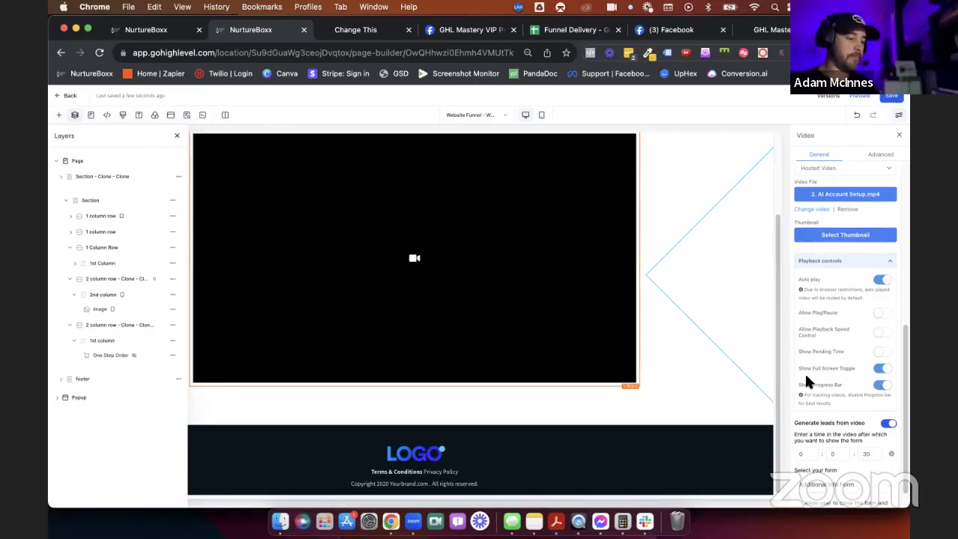
{"action": "scroll", "coordinate": [806, 382], "scroll_direction": "down", "scroll_amount": 1}
{"action": "scroll", "coordinate": [805, 381], "scroll_direction": "up", "scroll_amount": 10}
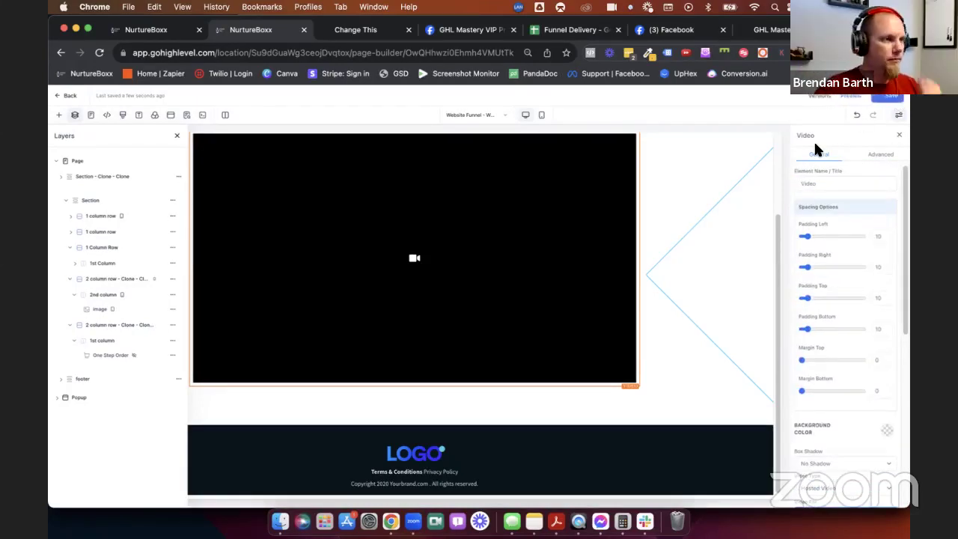
Return to the funnel's step list and clone the Website Funnel - Webinar Page step within this funnel.
{"action": "left_click", "coordinate": [66, 96]}
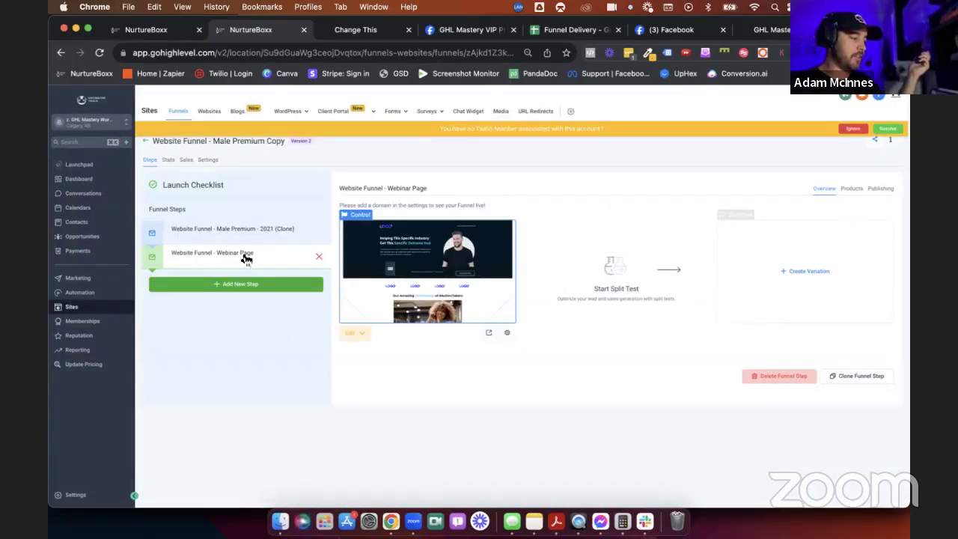
{"action": "left_click", "coordinate": [864, 375]}
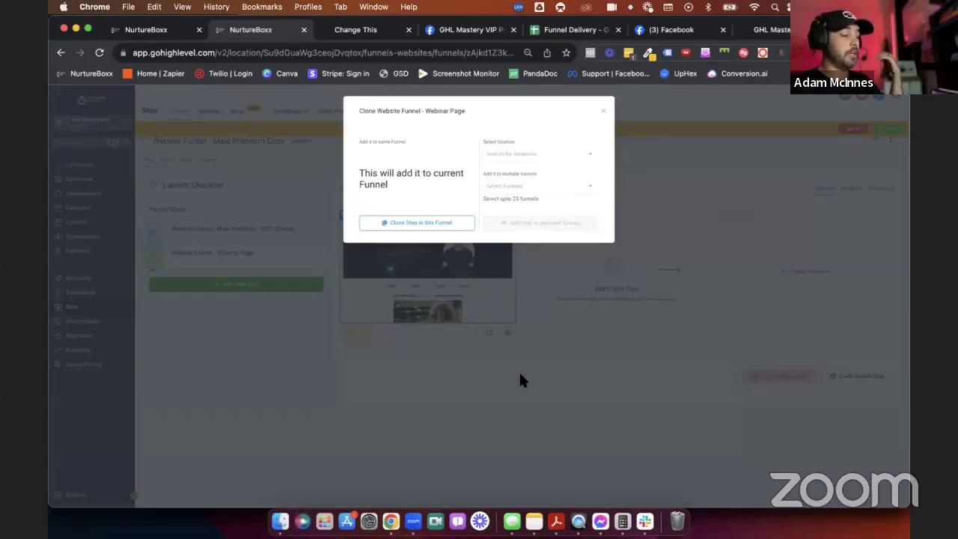
{"action": "left_click", "coordinate": [439, 229]}
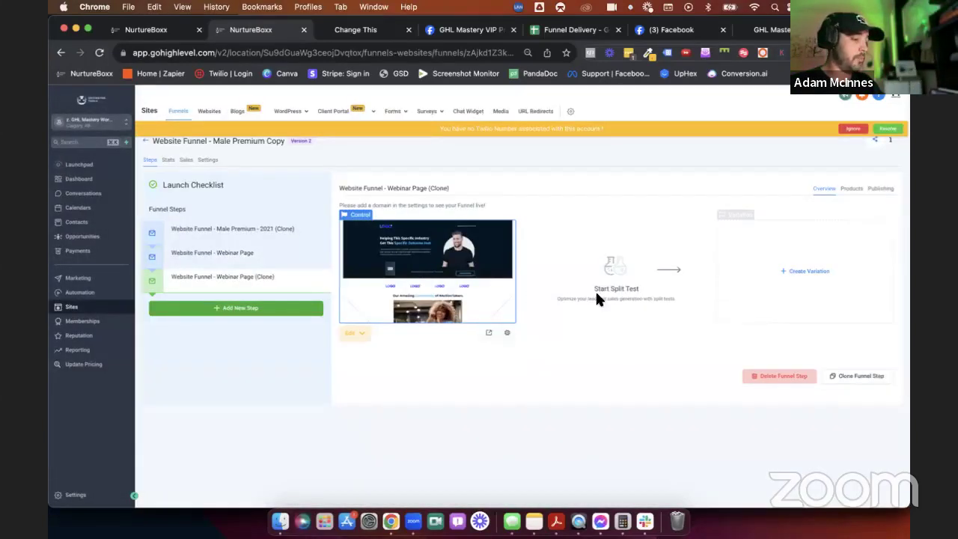
Rename the cloned step to "Website Funnel -Thank you", set its path to /website-thank-you and update the step.
{"action": "left_click", "coordinate": [880, 189]}
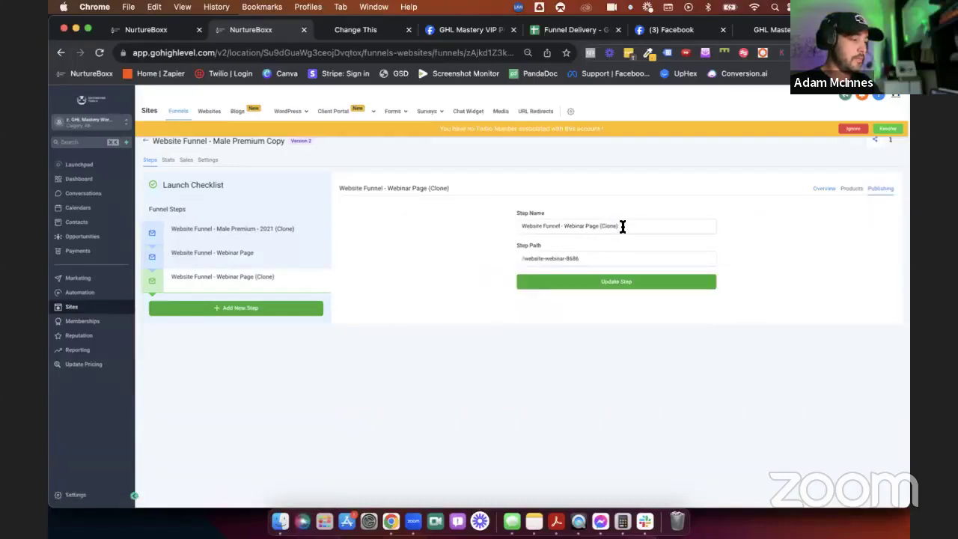
{"action": "left_click_drag", "start_coordinate": [621, 225], "coordinate": [562, 225]}
{"action": "type", "text": "Thank you"}
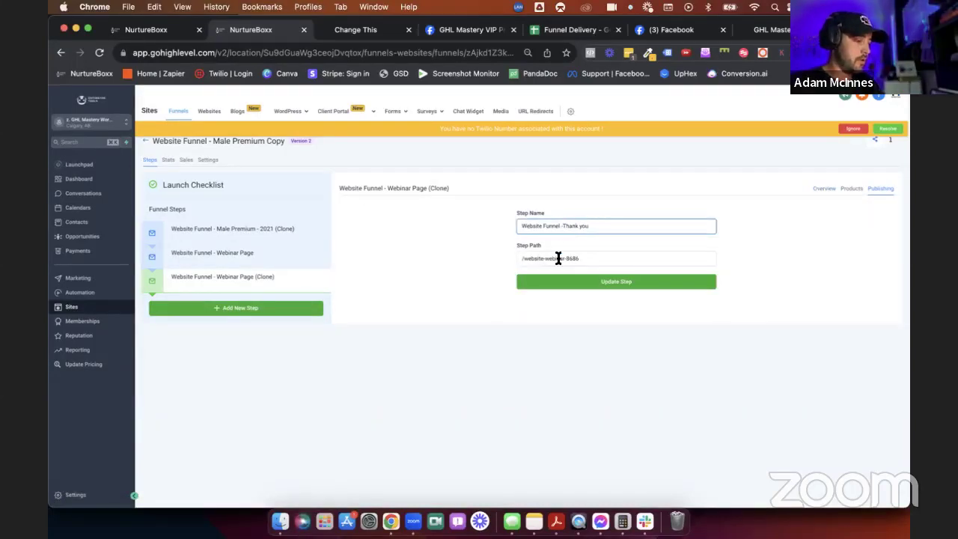
{"action": "left_click_drag", "start_coordinate": [586, 261], "coordinate": [548, 260]}
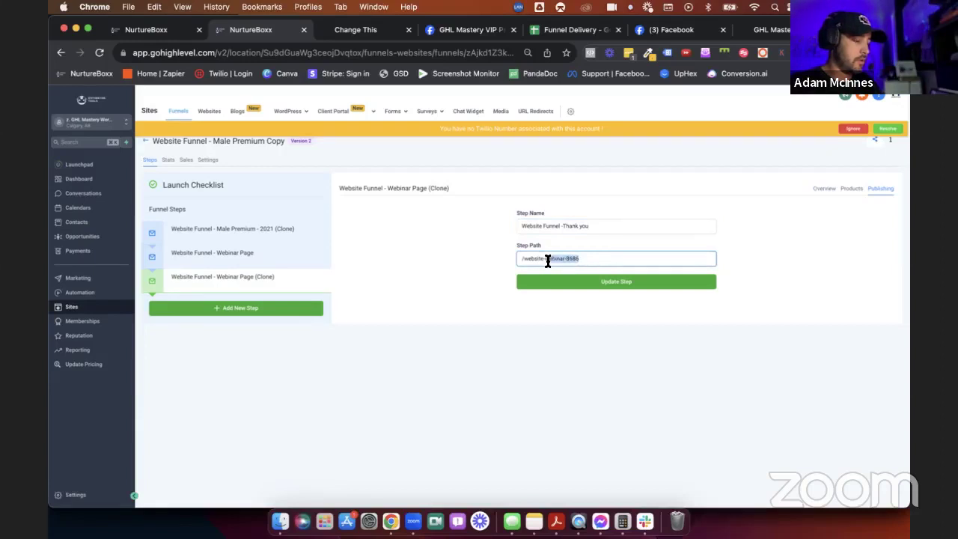
{"action": "type", "text": "thank"}
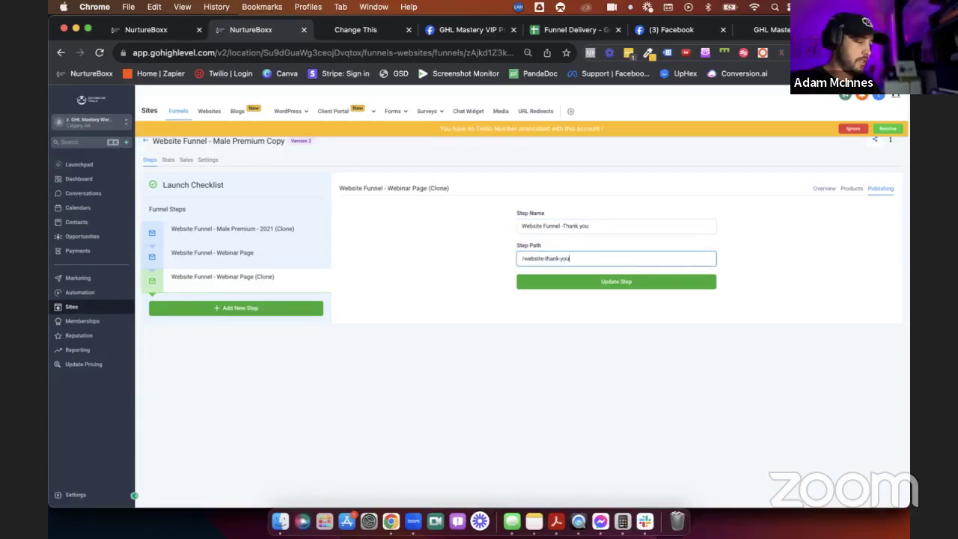
{"action": "left_click", "coordinate": [592, 282]}
Open the Thank you step's page in the editor and delete the column containing the video.
{"action": "left_click", "coordinate": [309, 285]}
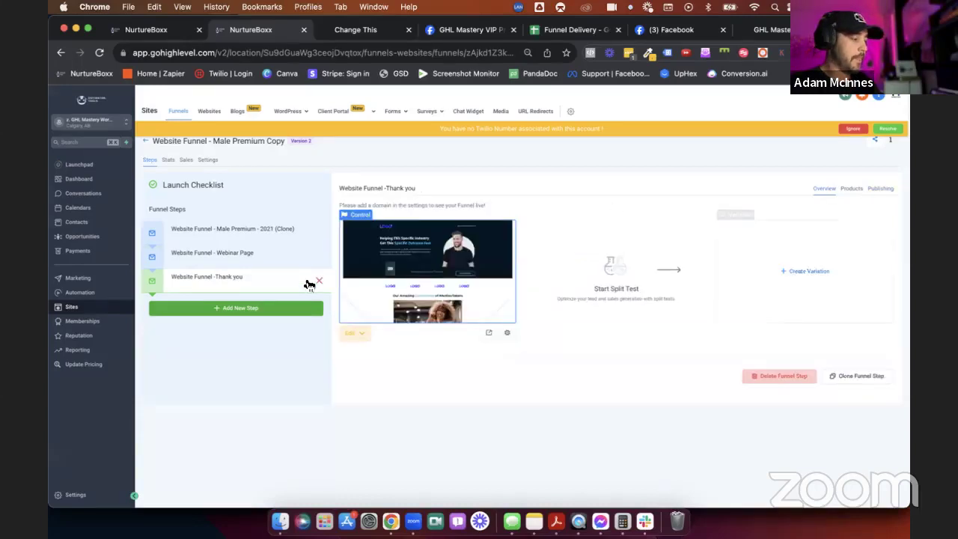
{"action": "left_click", "coordinate": [456, 284]}
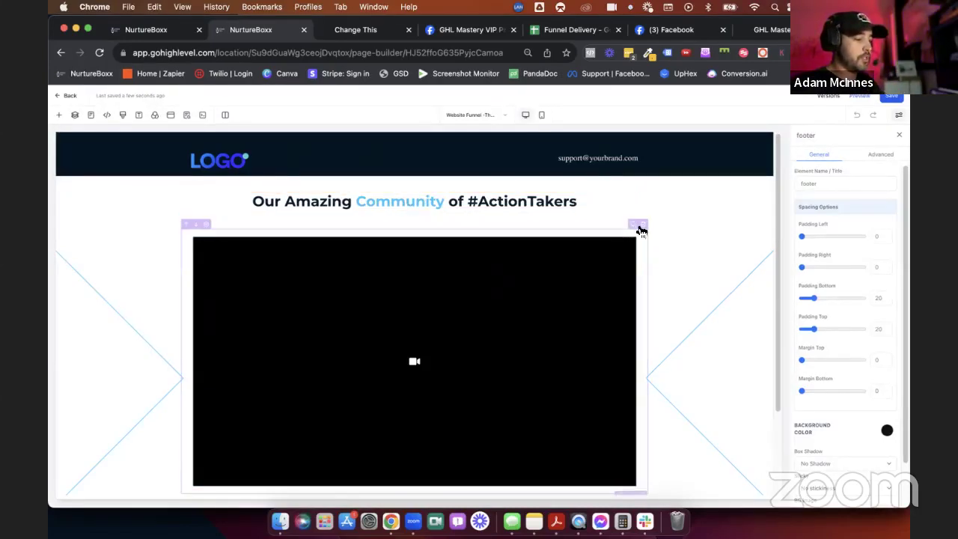
{"action": "left_click", "coordinate": [635, 229]}
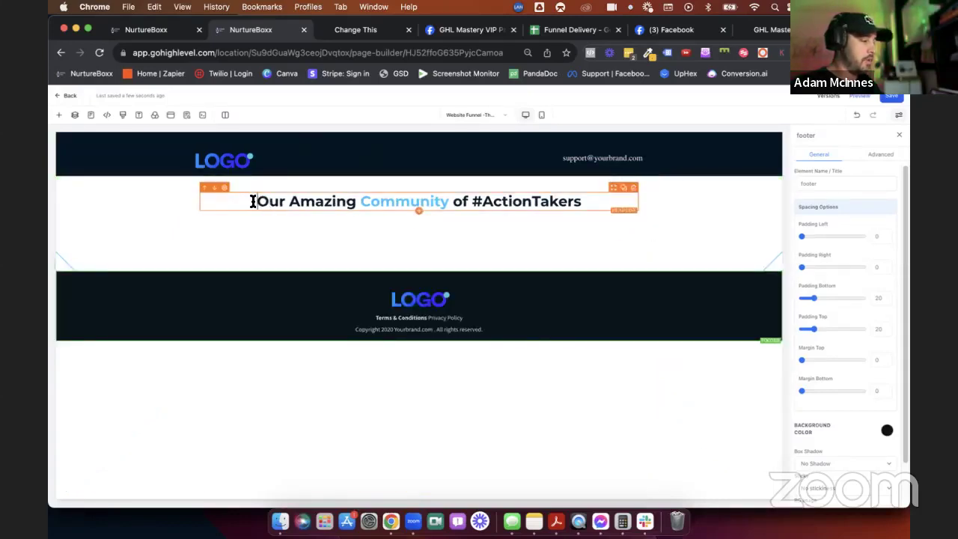
Replace the headline text with "Thank you {{contact.first_name}}" and select the first-name merge field.
{"action": "left_click_drag", "start_coordinate": [257, 201], "coordinate": [611, 196]}
{"action": "type", "text": "Thank "}
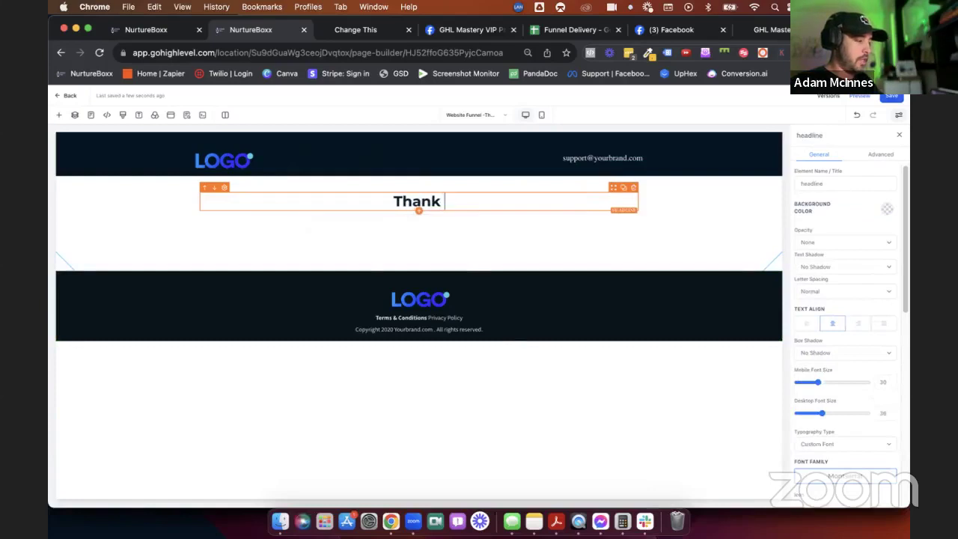
{"action": "type", "text": "you {{"}
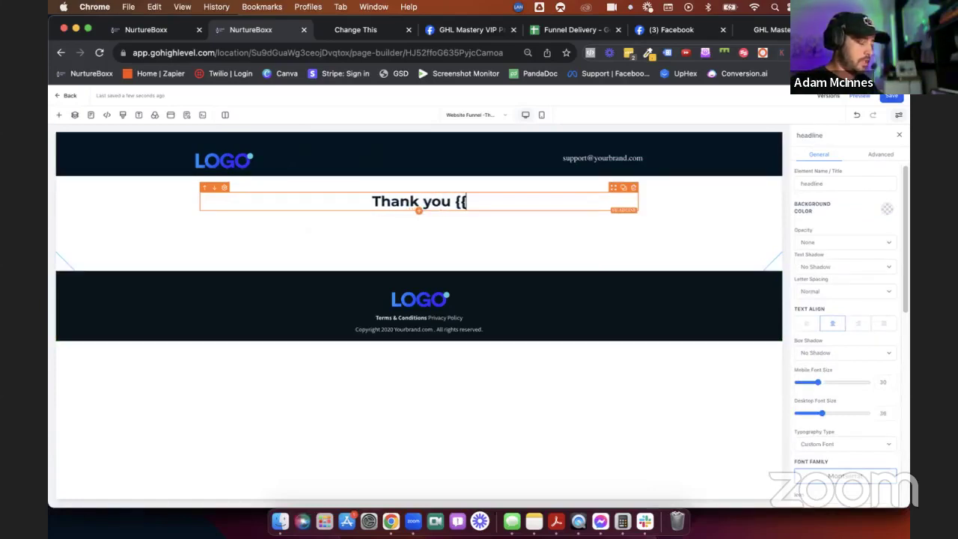
{"action": "type", "text": "contact."}
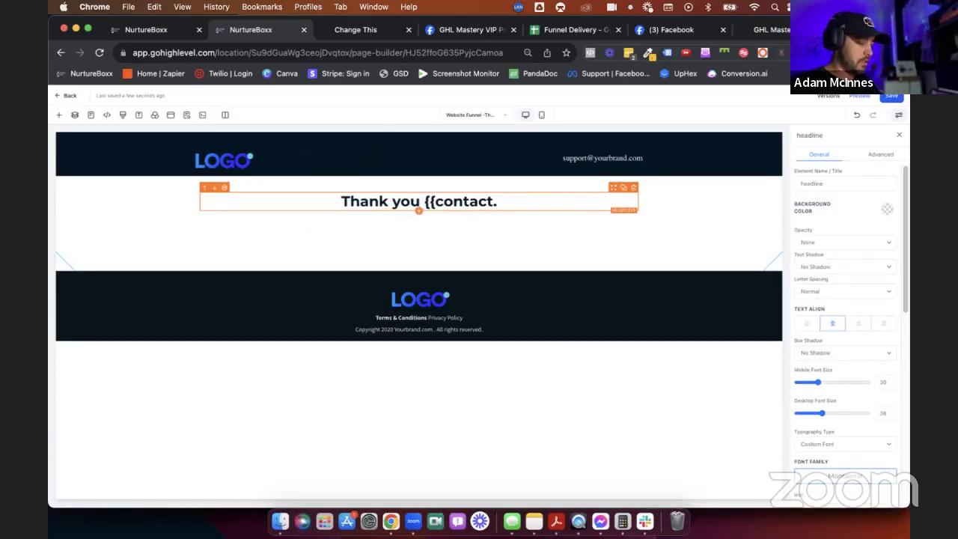
{"action": "type", "text": "first_name"}
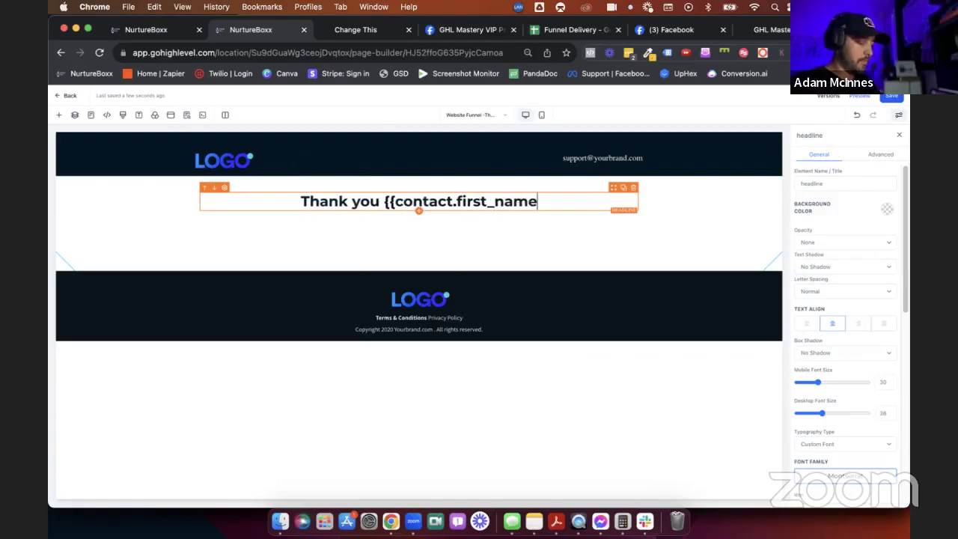
{"action": "type", "text": "}}"}
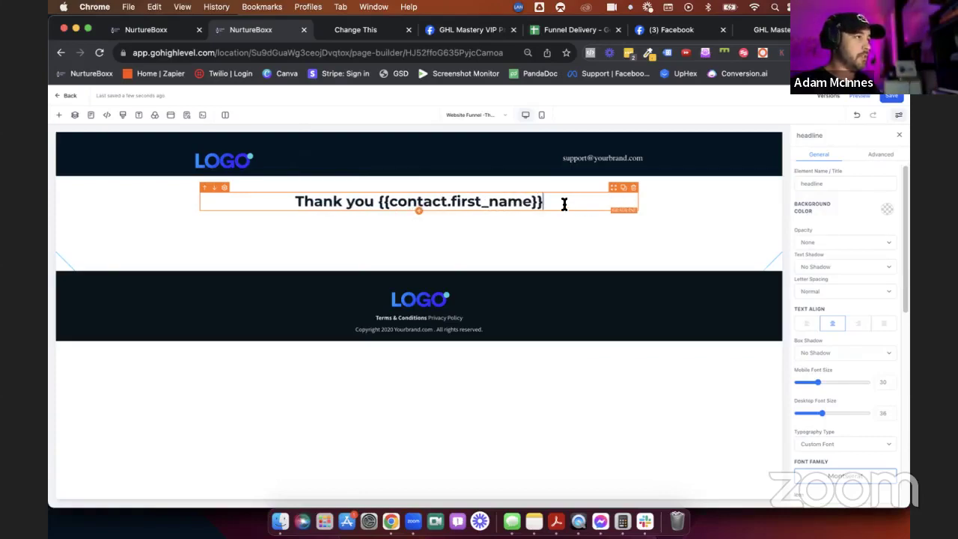
{"action": "left_click_drag", "start_coordinate": [564, 205], "coordinate": [378, 208]}
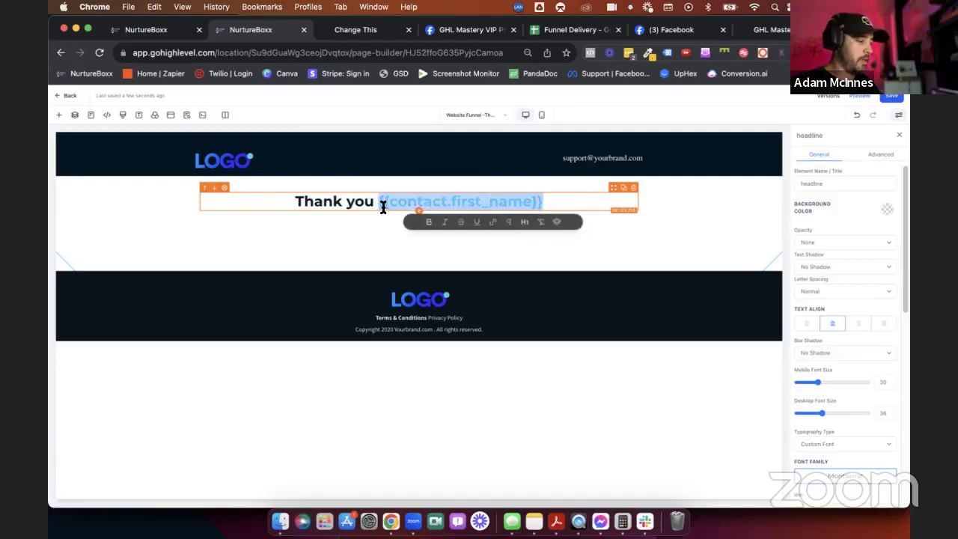
Add an Order Confirmation element beneath the row with the thank-you headline, save the page and leave the editor.
{"action": "left_click", "coordinate": [329, 237]}
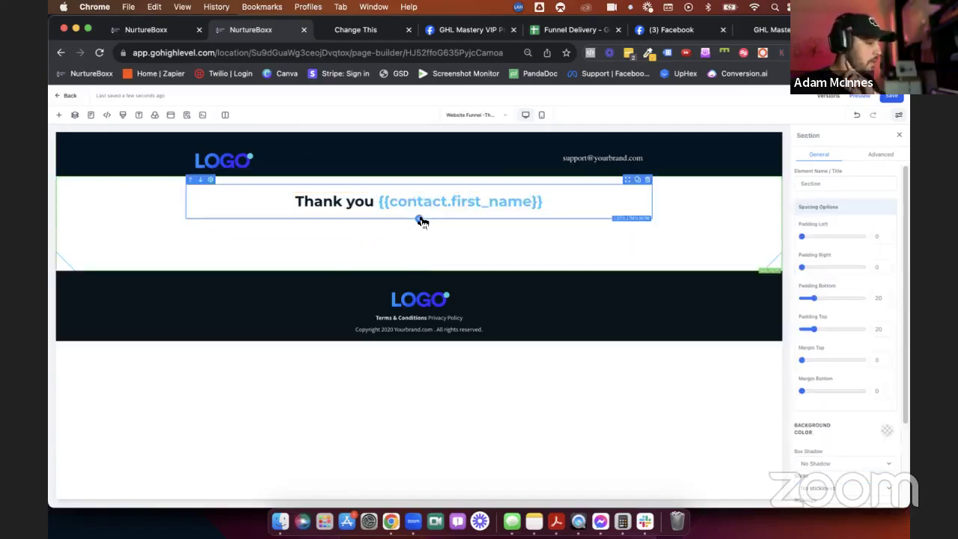
{"action": "left_click", "coordinate": [422, 218]}
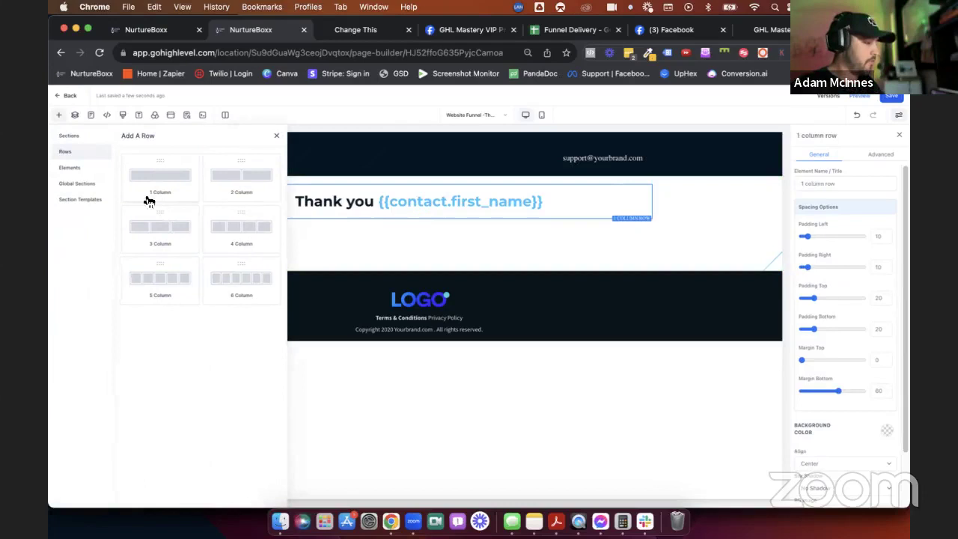
{"action": "left_click", "coordinate": [71, 167]}
{"action": "left_click", "coordinate": [208, 159]}
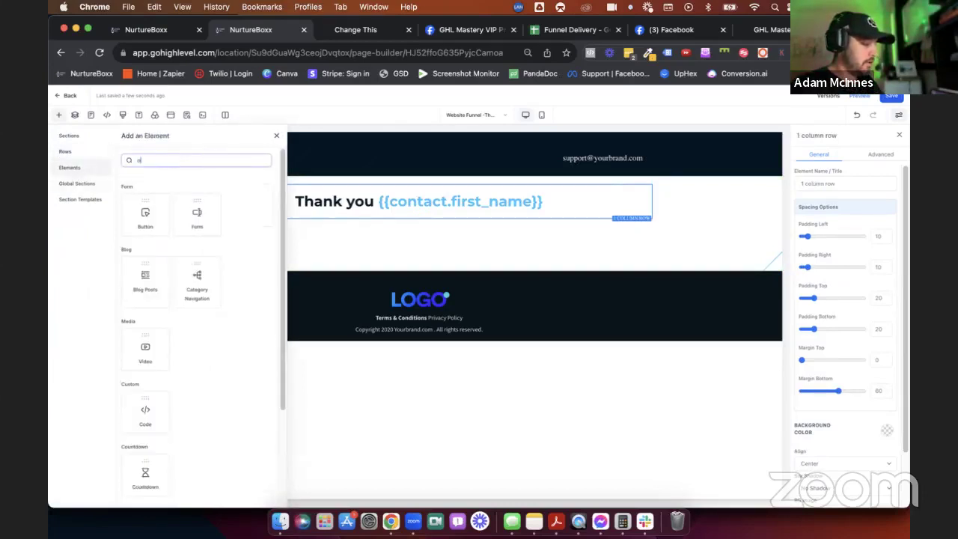
{"action": "type", "text": "order"}
{"action": "left_click_drag", "start_coordinate": [253, 215], "coordinate": [402, 277]}
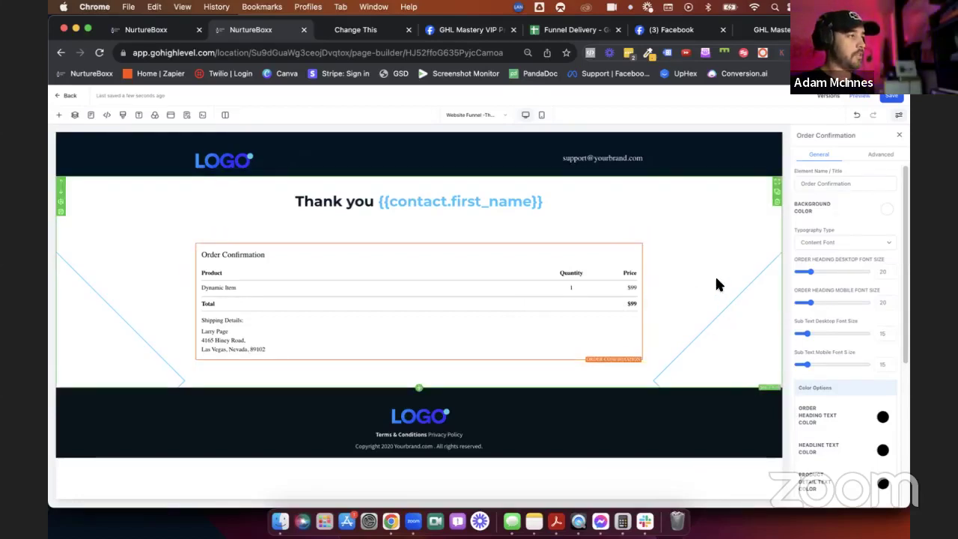
{"action": "left_click", "coordinate": [892, 97]}
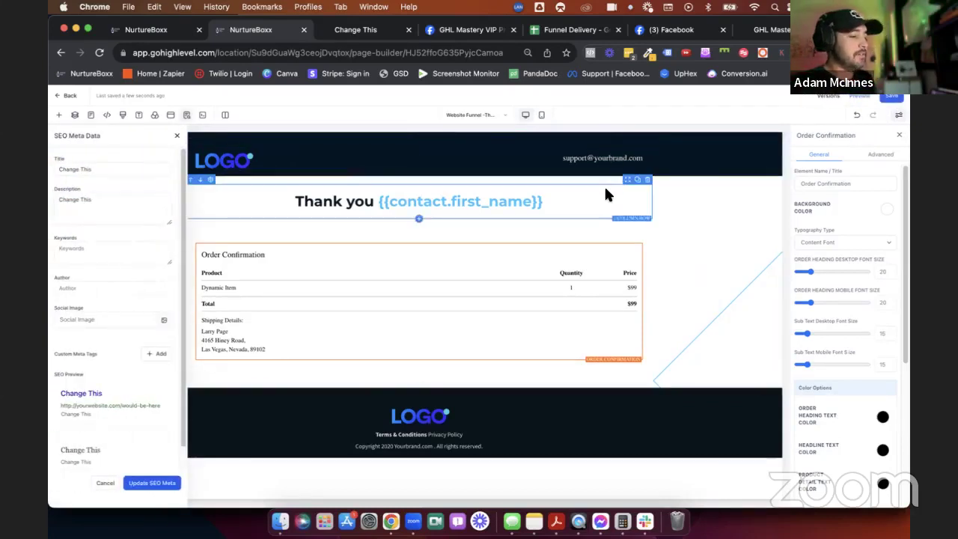
{"action": "left_click", "coordinate": [69, 97]}
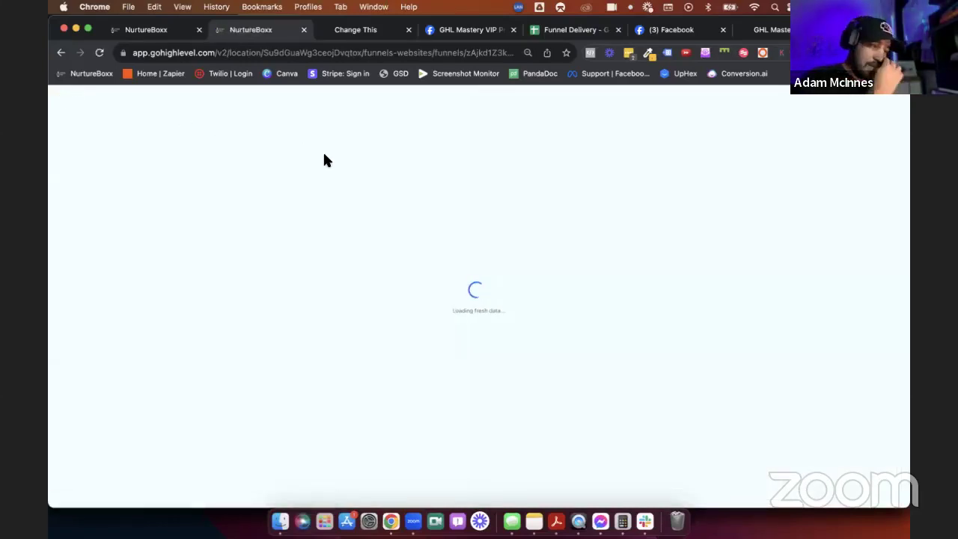
Browse both pages of the 37 GHL Funnel Templates folder and view the Ecom Funnel - Supplement Brand template before returning to the list.
{"action": "left_click", "coordinate": [169, 30]}
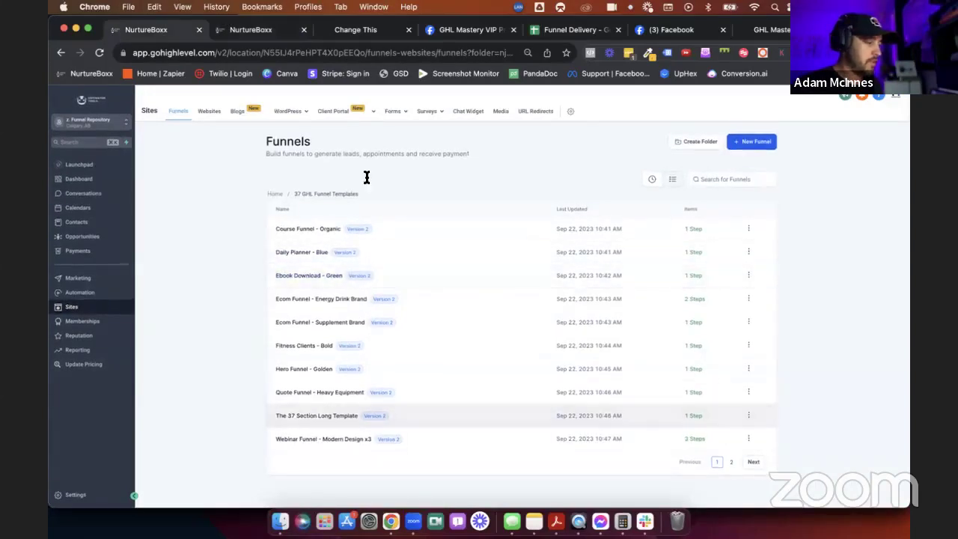
{"action": "left_click", "coordinate": [754, 461]}
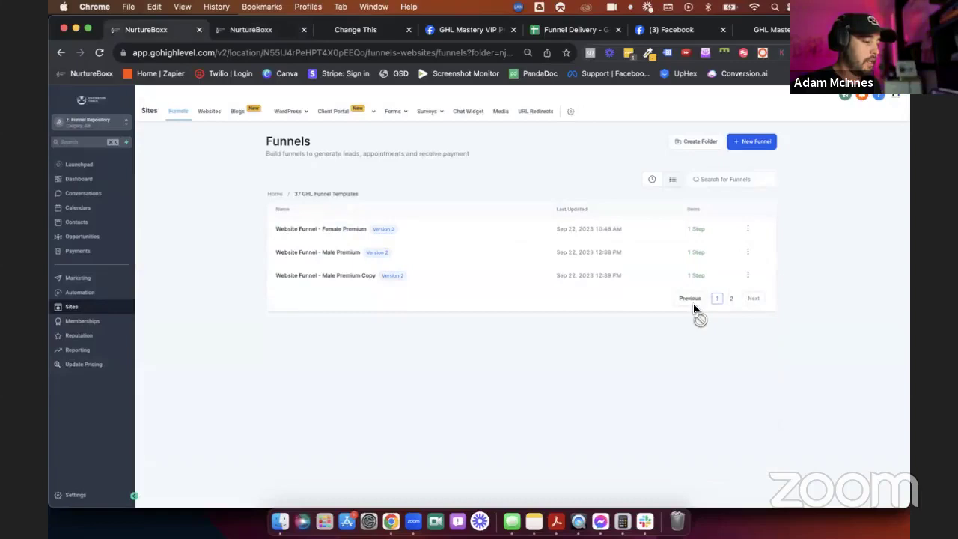
{"action": "left_click", "coordinate": [689, 299]}
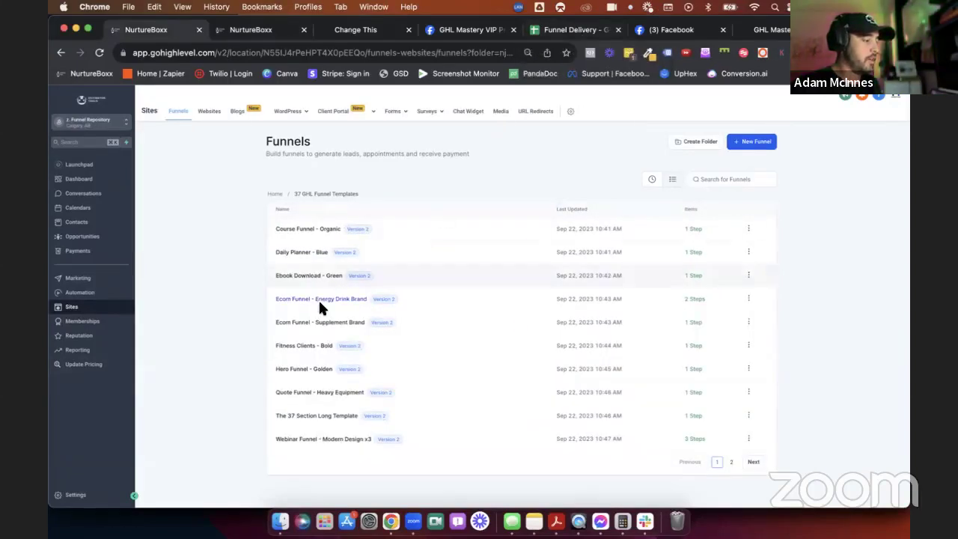
{"action": "left_click", "coordinate": [316, 322]}
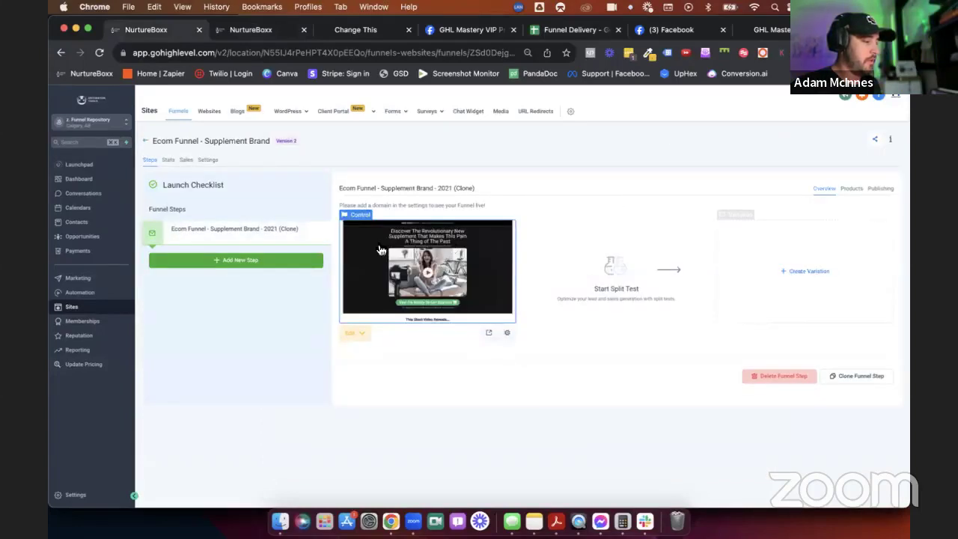
{"action": "left_click", "coordinate": [147, 142]}
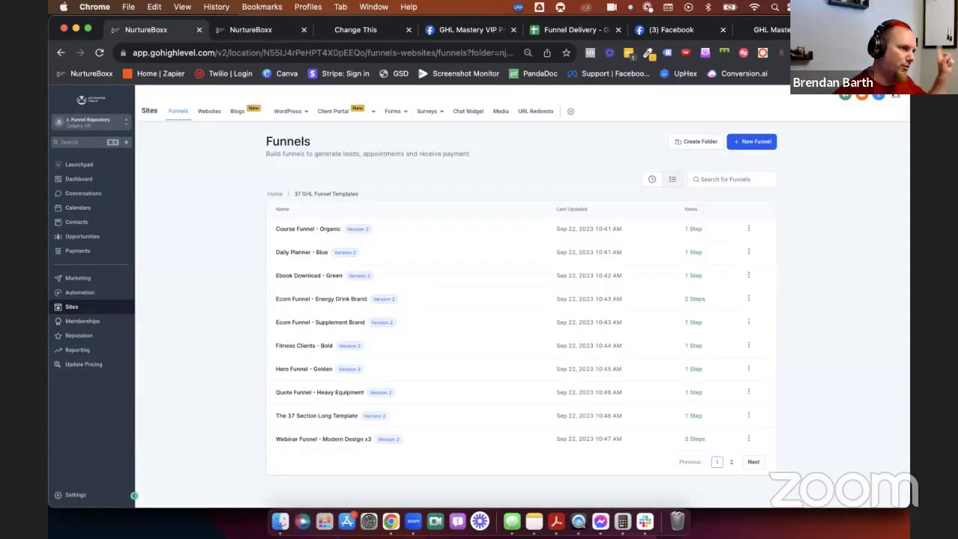
Switch to the Funnel Delivery spreadsheet in Google Sheets to view the templates' live and share links.
{"action": "left_click", "coordinate": [572, 30]}
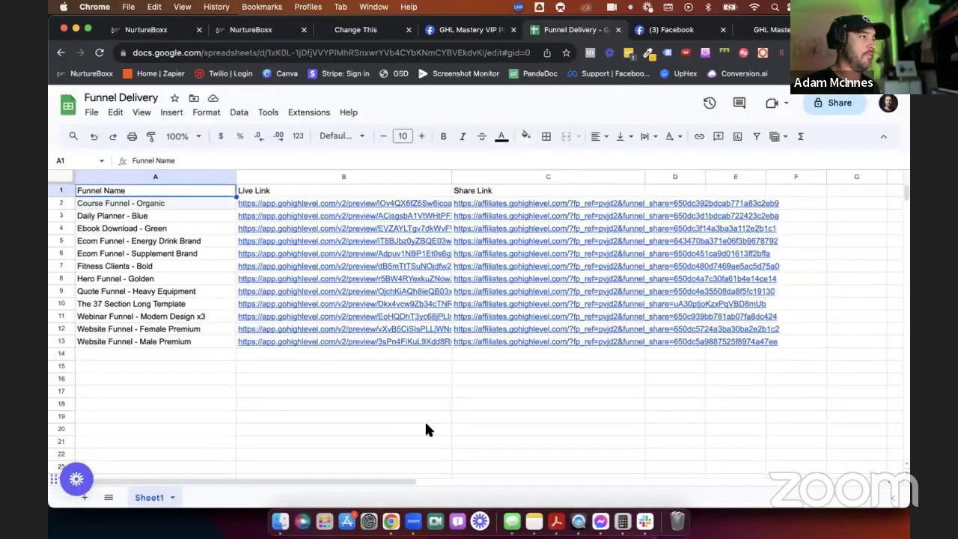